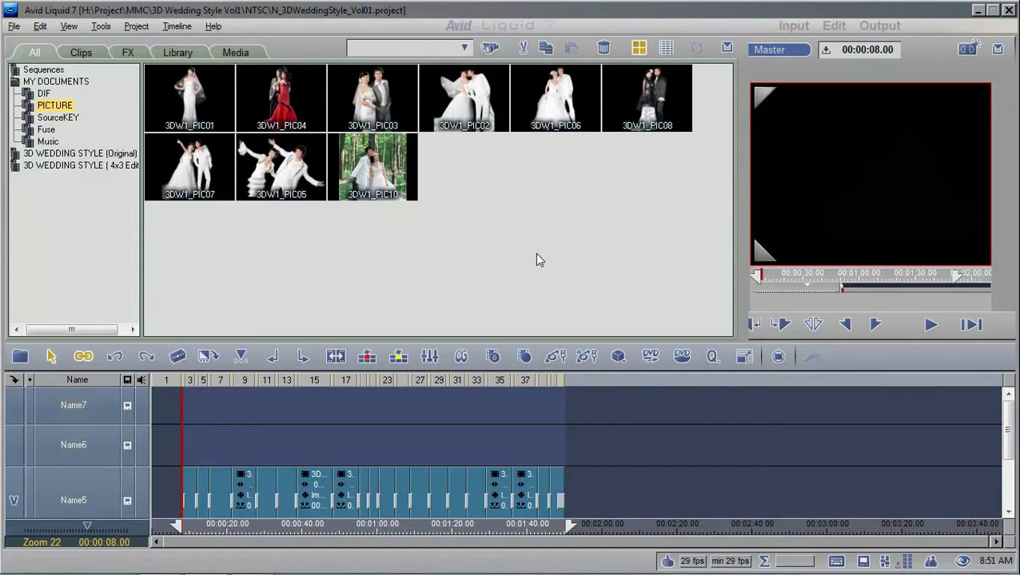
# Step: Open the XSend To Other dialog for the 3DW1_PIC01 clip in the PICTURE folder
pyautogui.click(63, 109)
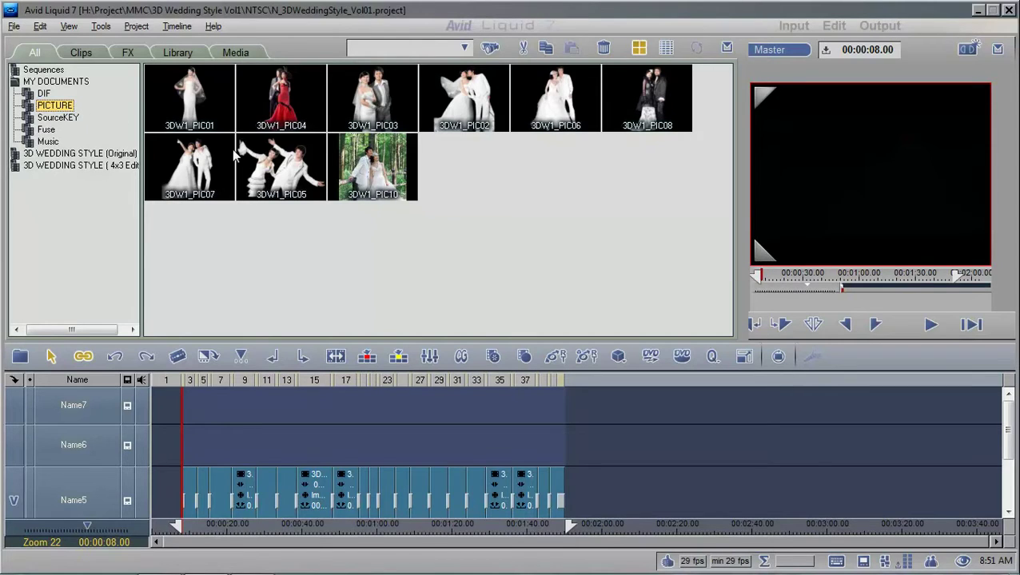
pyautogui.click(200, 102)
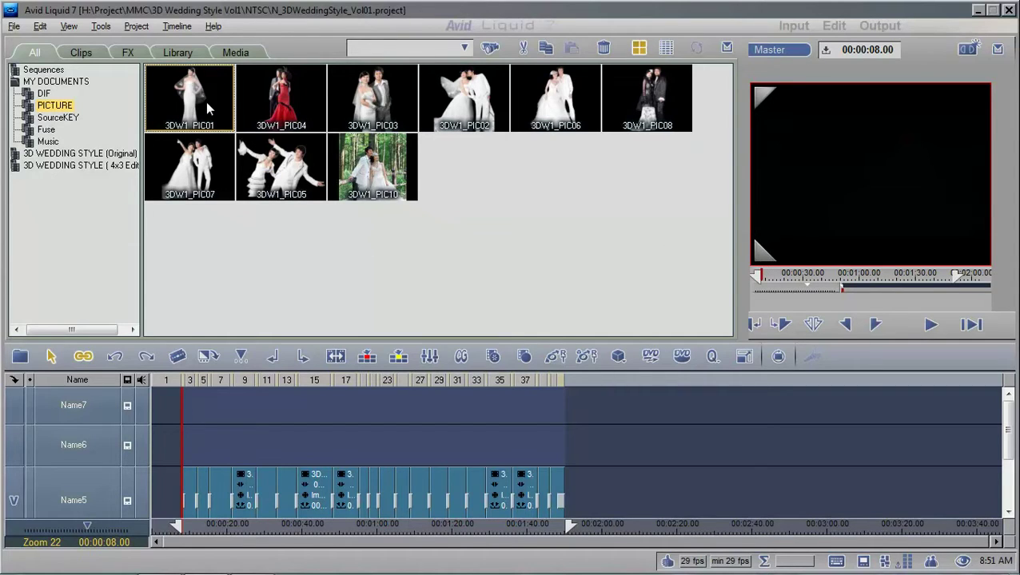
pyautogui.click(550, 204)
pyautogui.rightClick(200, 114)
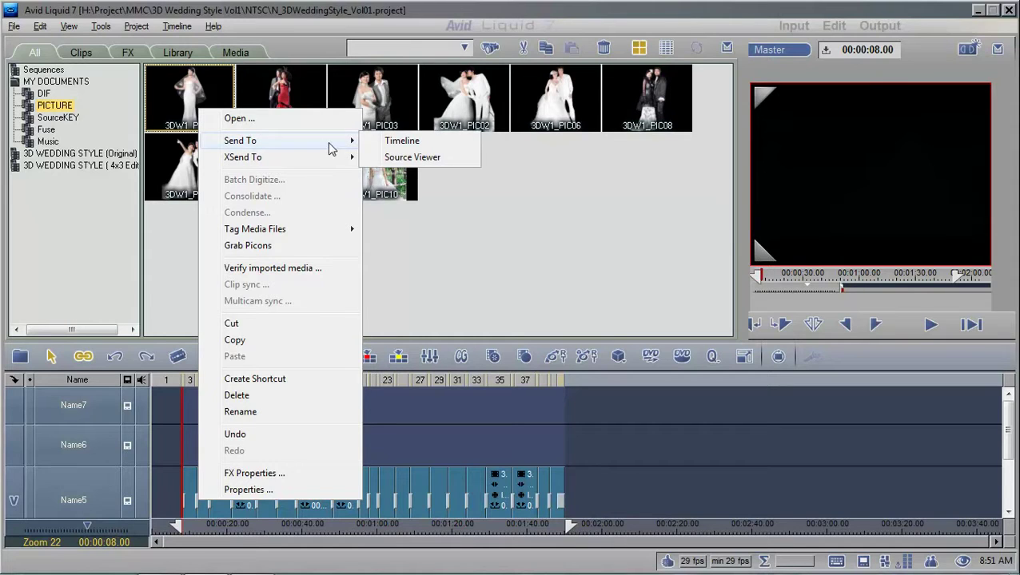
pyautogui.moveTo(274, 161)
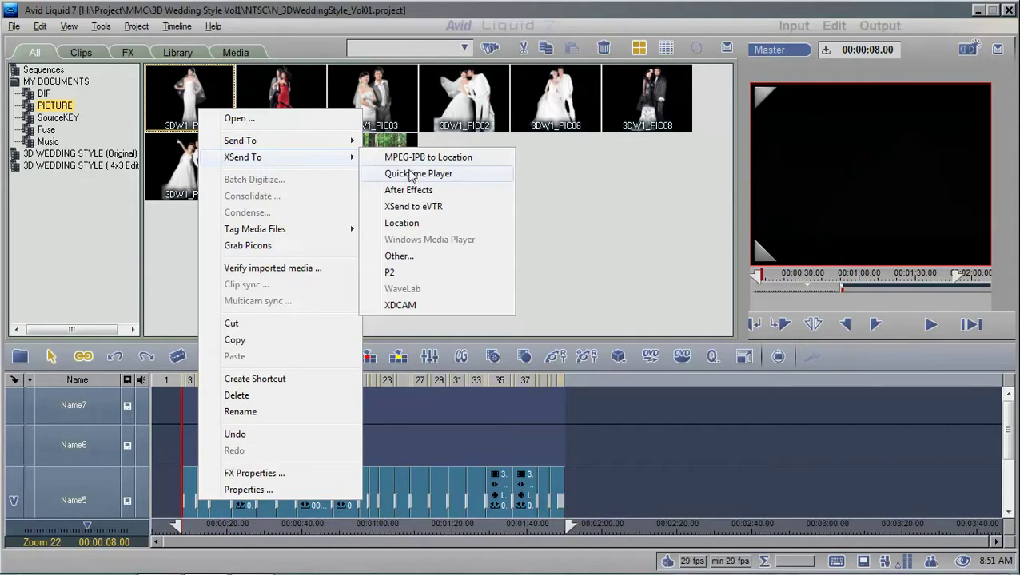
pyautogui.click(409, 259)
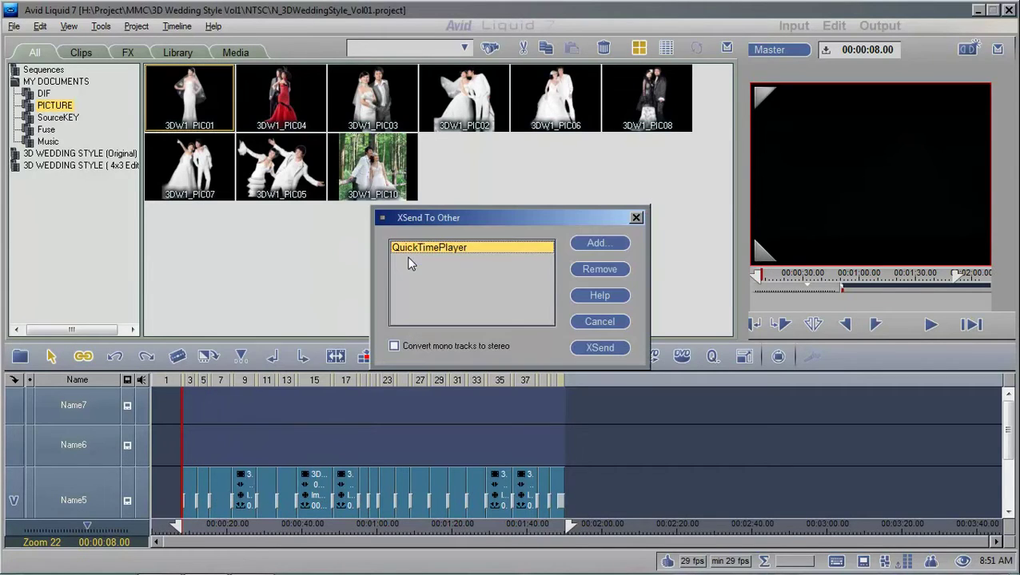
# Step: Add the Photoshop executable from C:\Program Files (x86)\Adobe\Photoshop 7.0 to the external applications
pyautogui.click(604, 246)
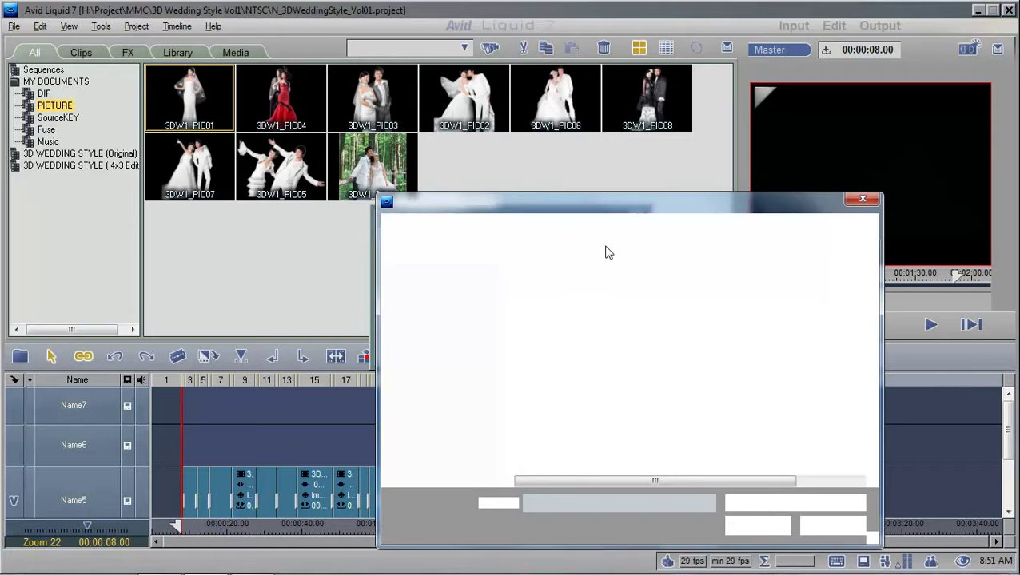
pyautogui.moveTo(620, 210); pyautogui.dragTo(555, 176)
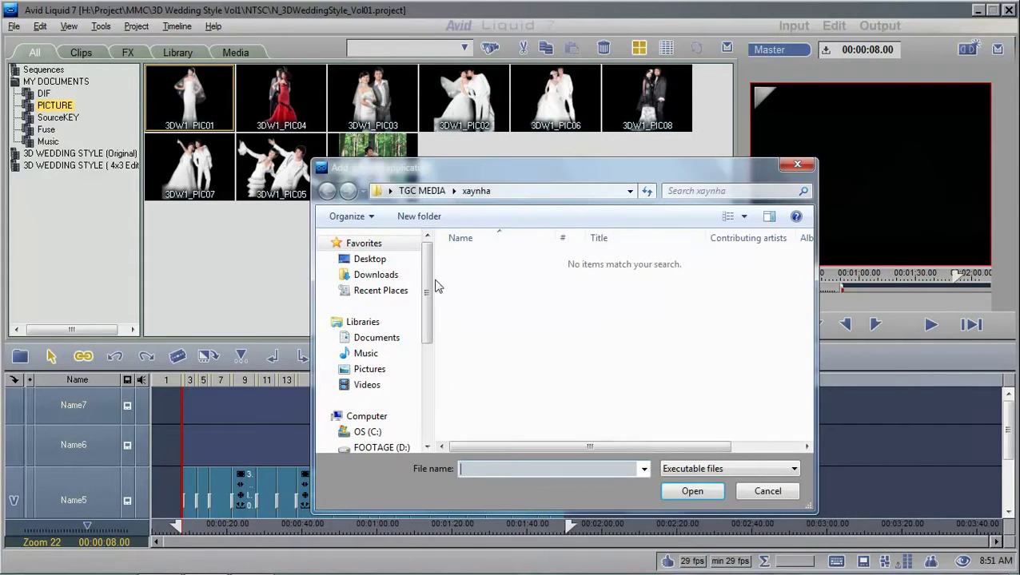
pyautogui.moveTo(426, 292); pyautogui.dragTo(429, 336)
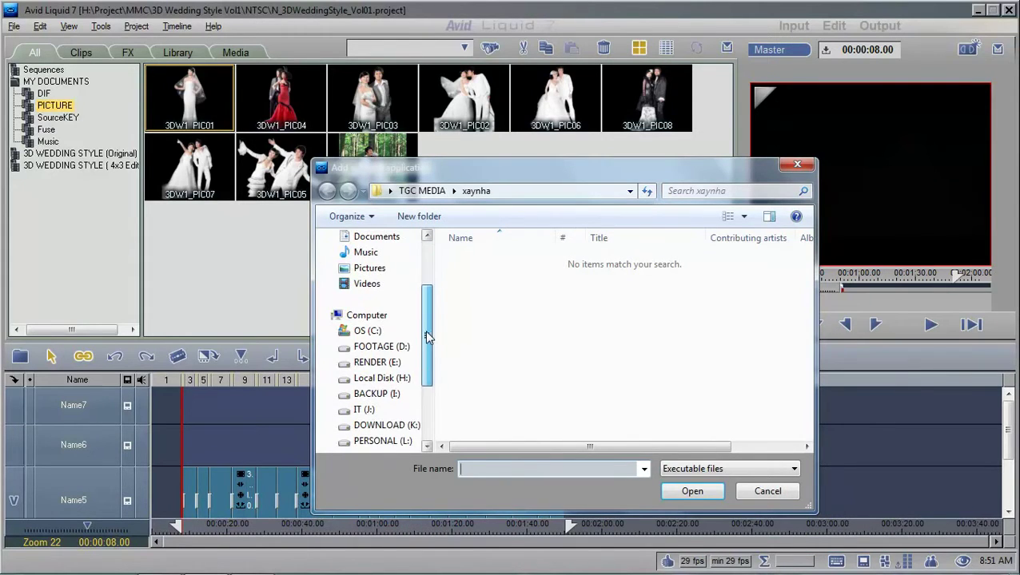
pyautogui.click(368, 332)
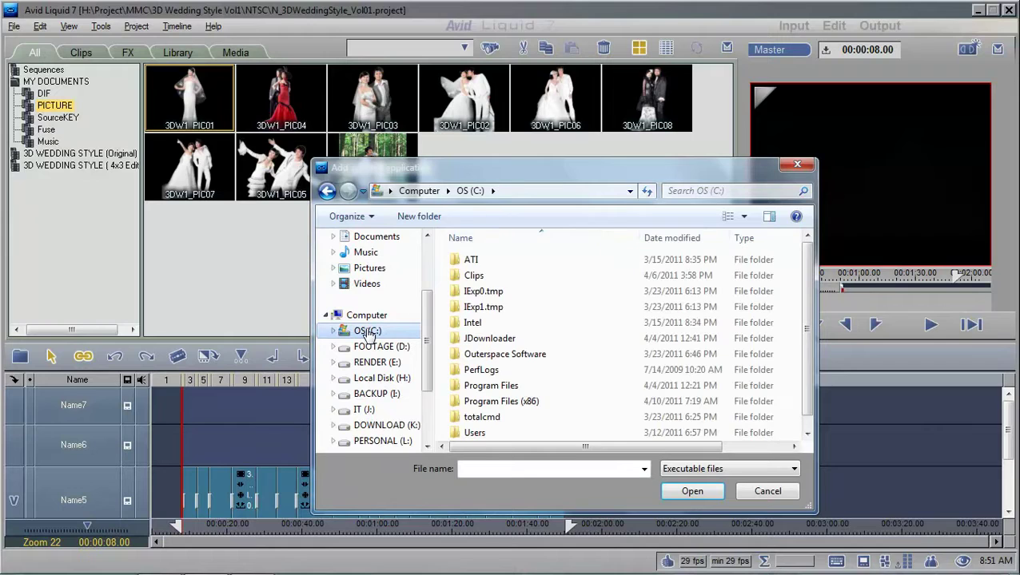
pyautogui.click(504, 402)
pyautogui.doubleClick(504, 402)
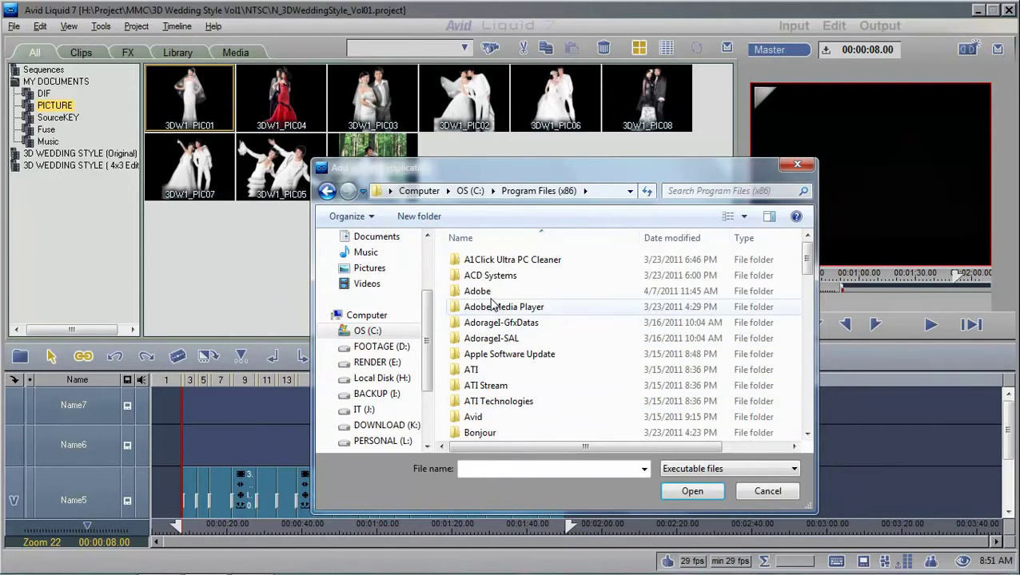
pyautogui.doubleClick(486, 292)
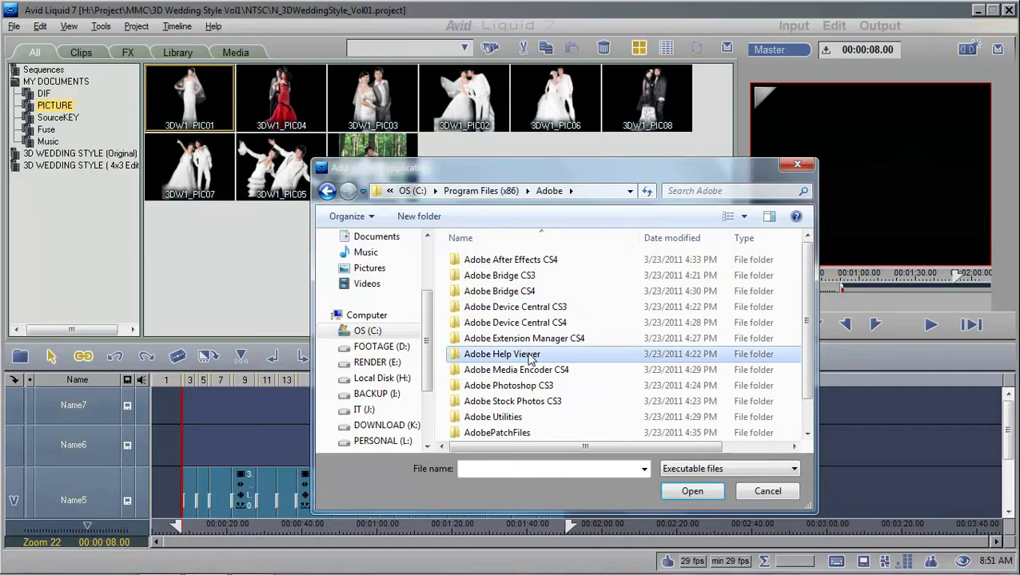
pyautogui.scroll(-1, 529, 359)
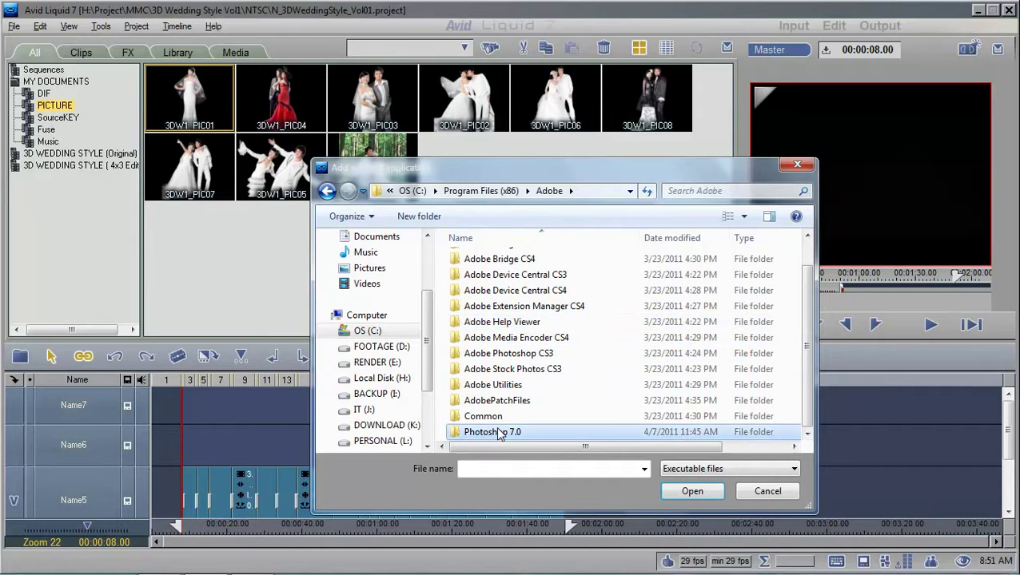
pyautogui.doubleClick(497, 432)
pyautogui.doubleClick(496, 387)
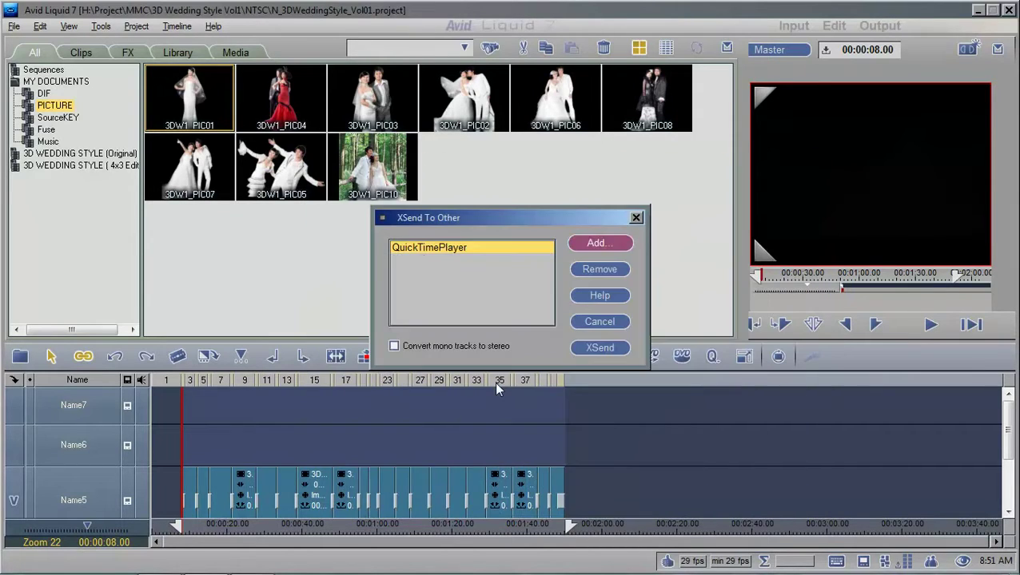
# Step: Send the 3DW1_PIC01 clip to Photoshop and maximize its image window there
pyautogui.click(435, 261)
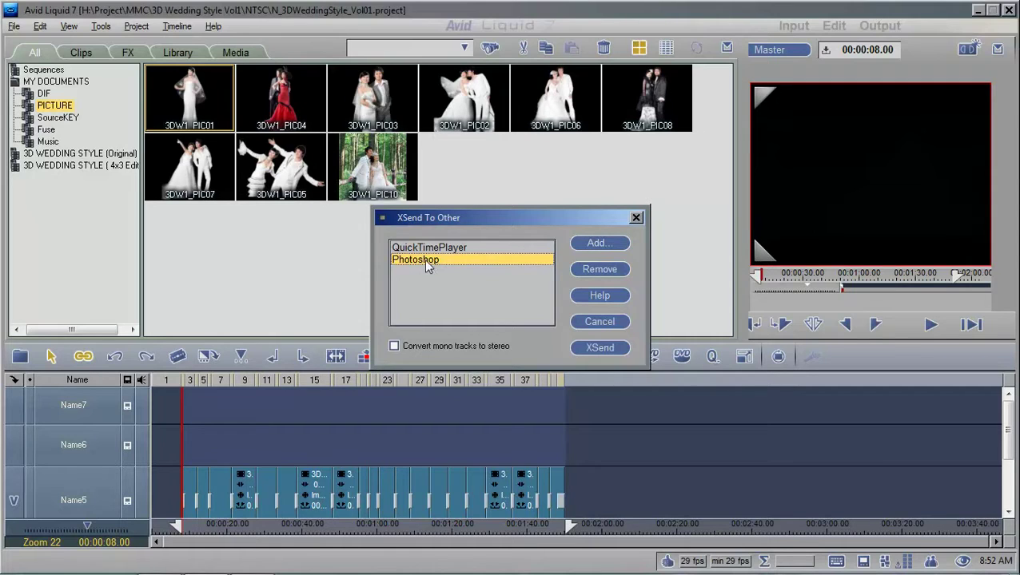
pyautogui.click(601, 348)
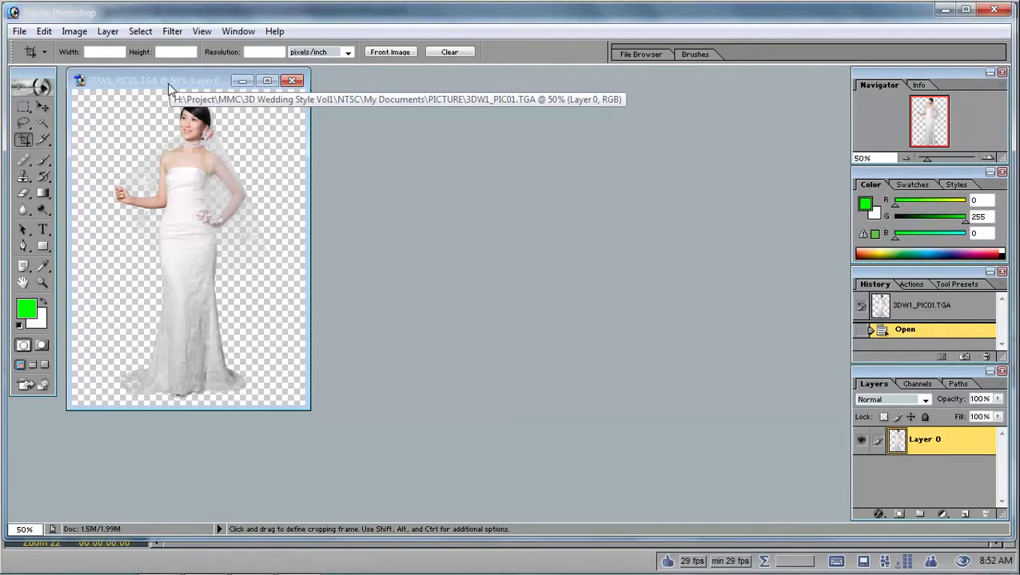
pyautogui.moveTo(167, 83); pyautogui.dragTo(348, 95)
pyautogui.click(444, 87)
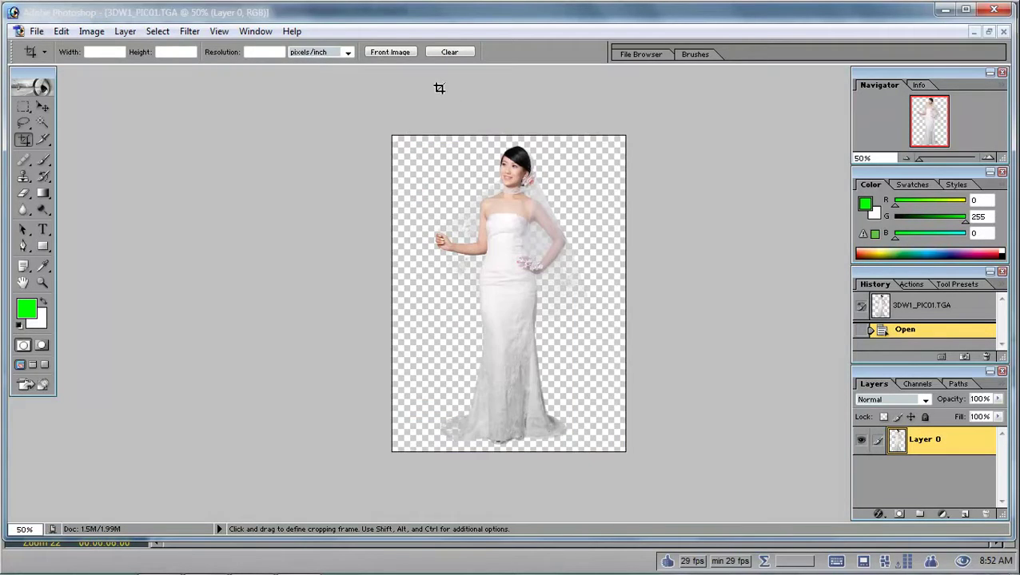
# Step: Start saving the image under a new location, creating and opening a folder named PSD inside PICTURE
pyautogui.click(36, 31)
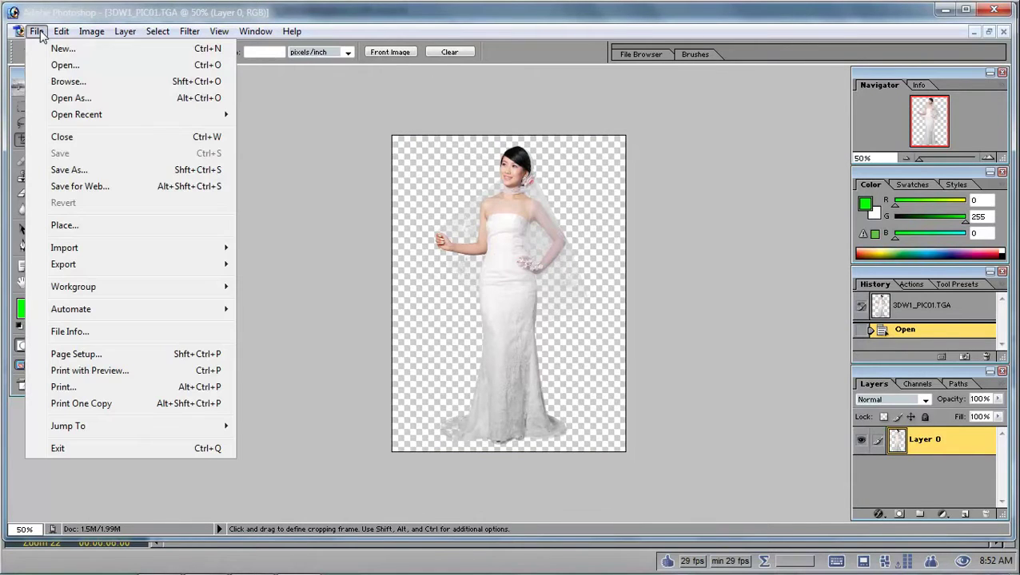
pyautogui.click(88, 174)
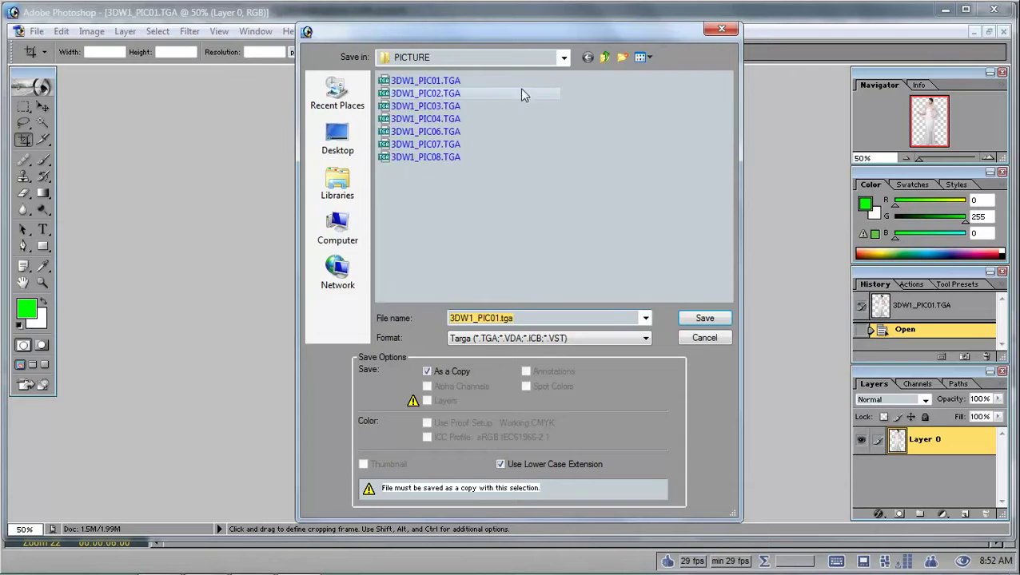
pyautogui.click(563, 59)
pyautogui.click(563, 59)
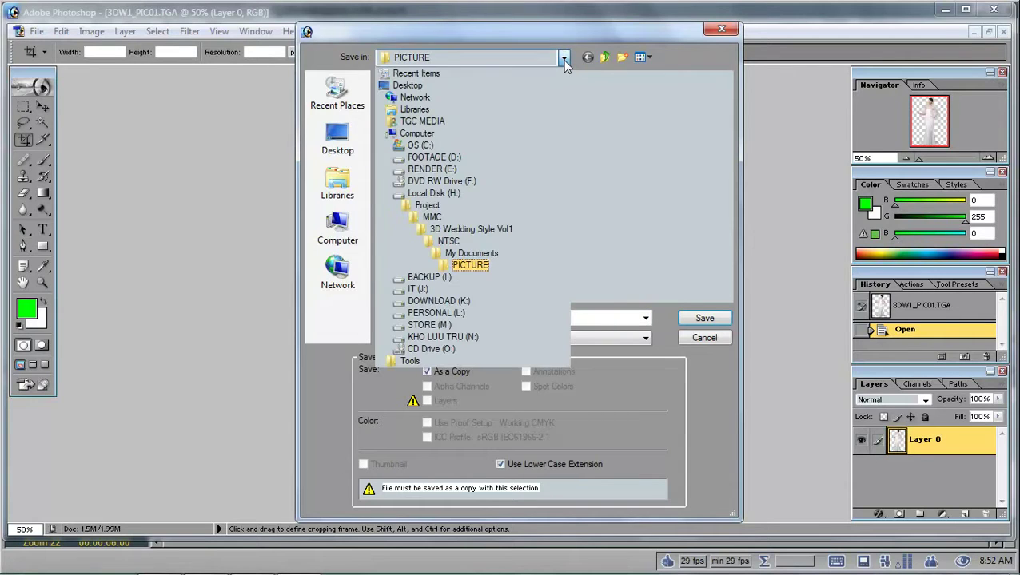
pyautogui.click(564, 59)
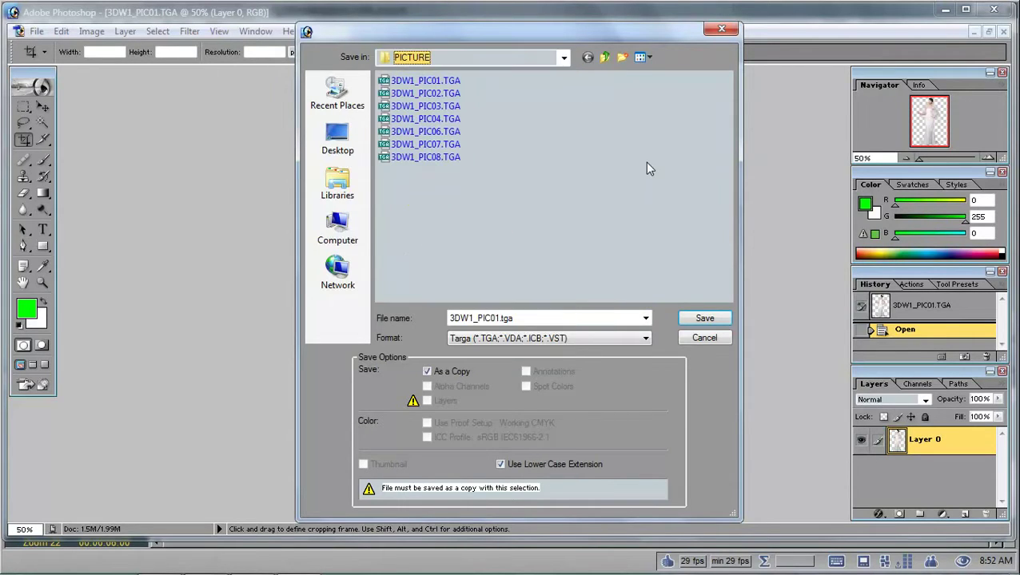
pyautogui.rightClick(567, 151)
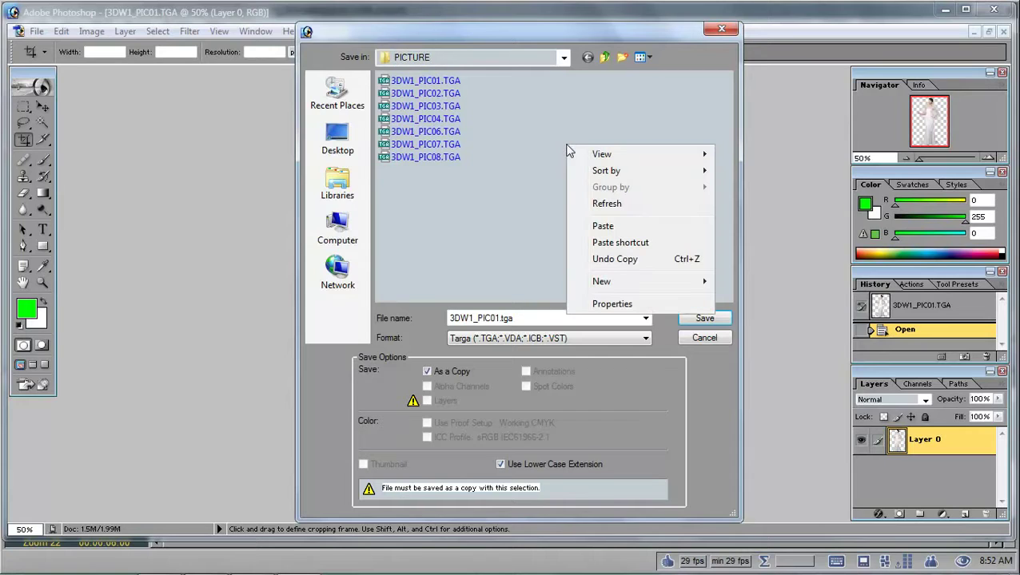
pyautogui.moveTo(706, 287)
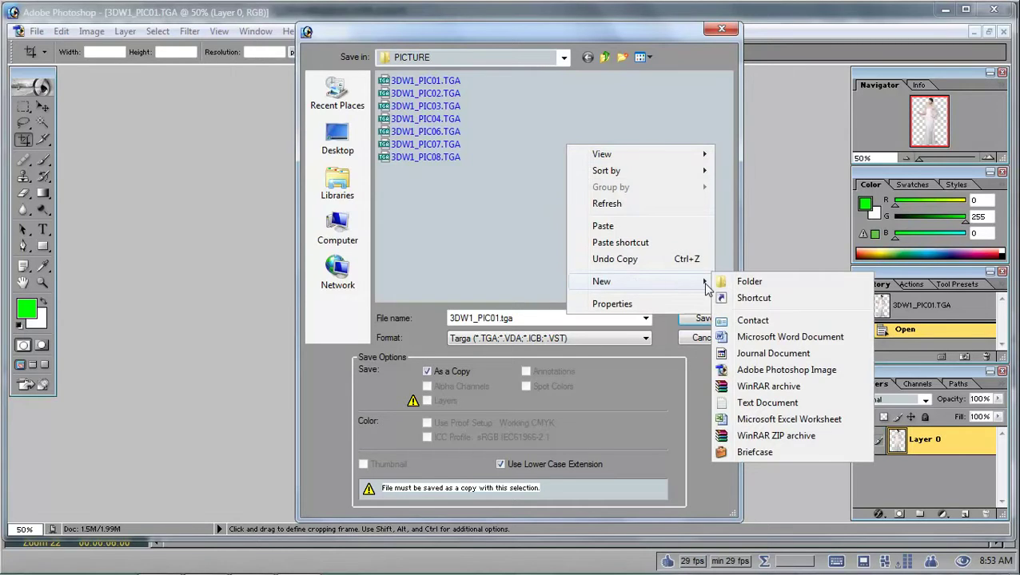
pyautogui.click(749, 282)
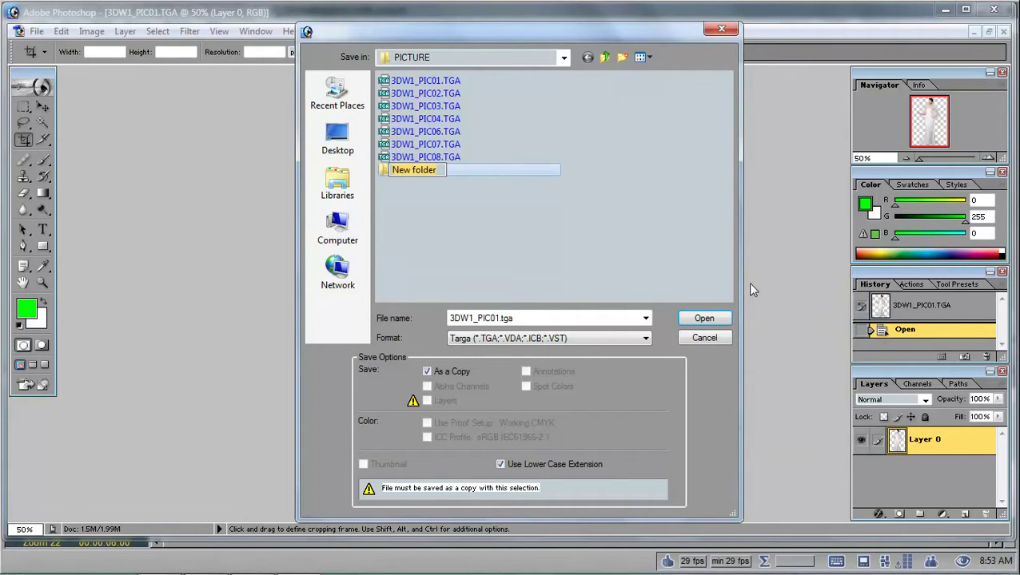
pyautogui.write('PSD')
pyautogui.press('Return')
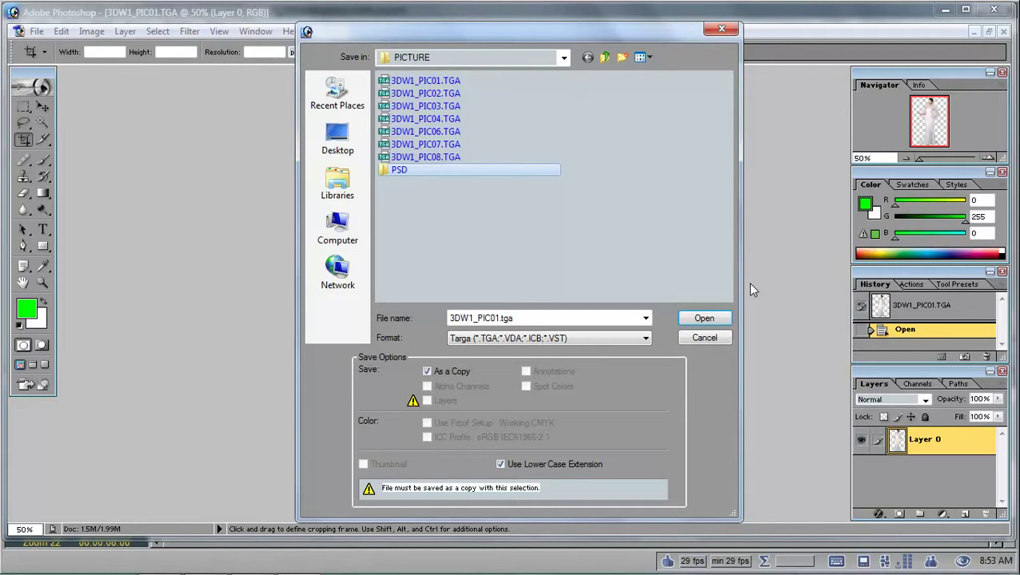
pyautogui.press('Return')
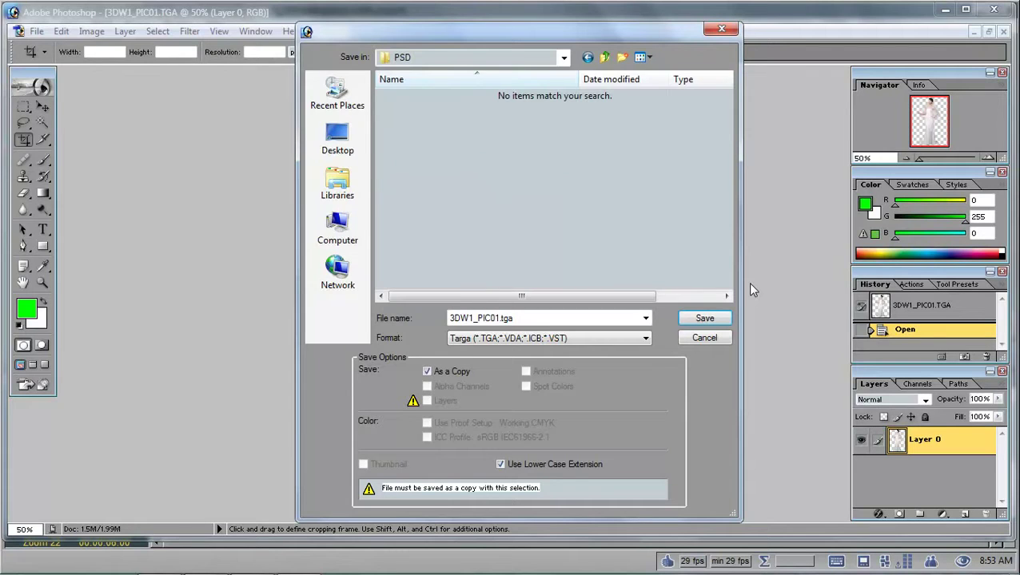
# Step: Save the image in Photoshop format as 3DW1_PIC01.psd in the PSD folder and close it
pyautogui.click(644, 339)
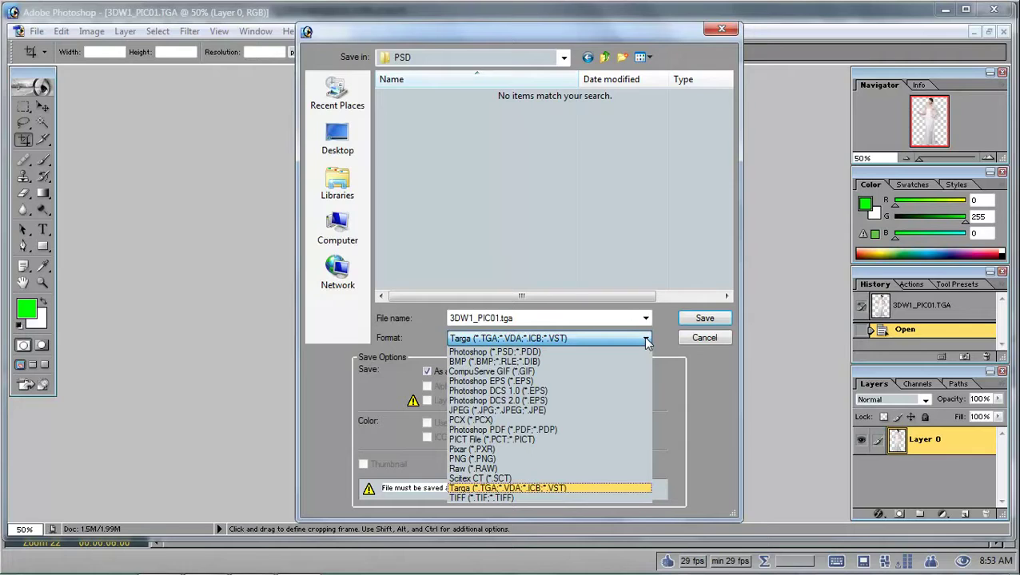
pyautogui.click(570, 351)
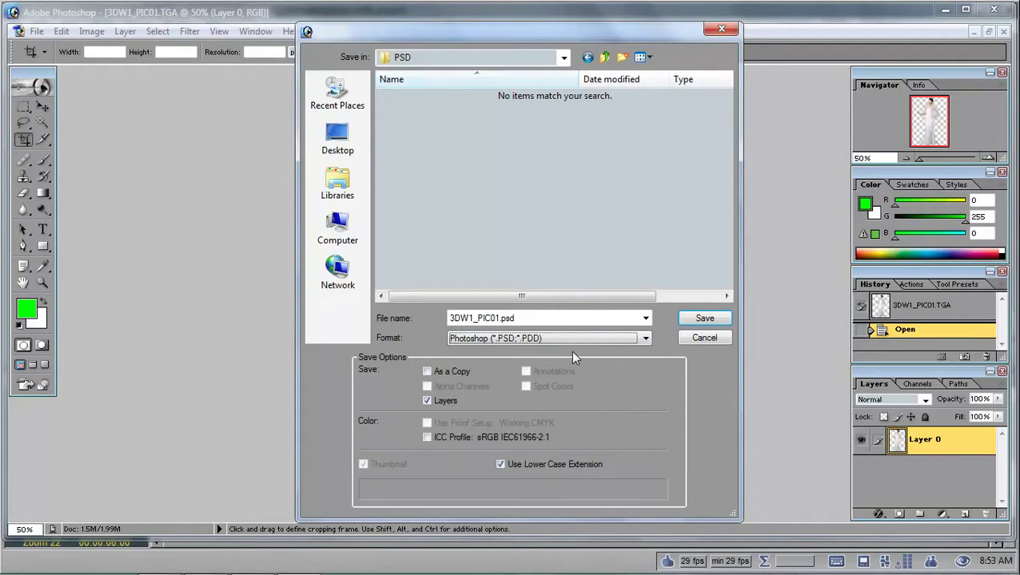
pyautogui.click(700, 321)
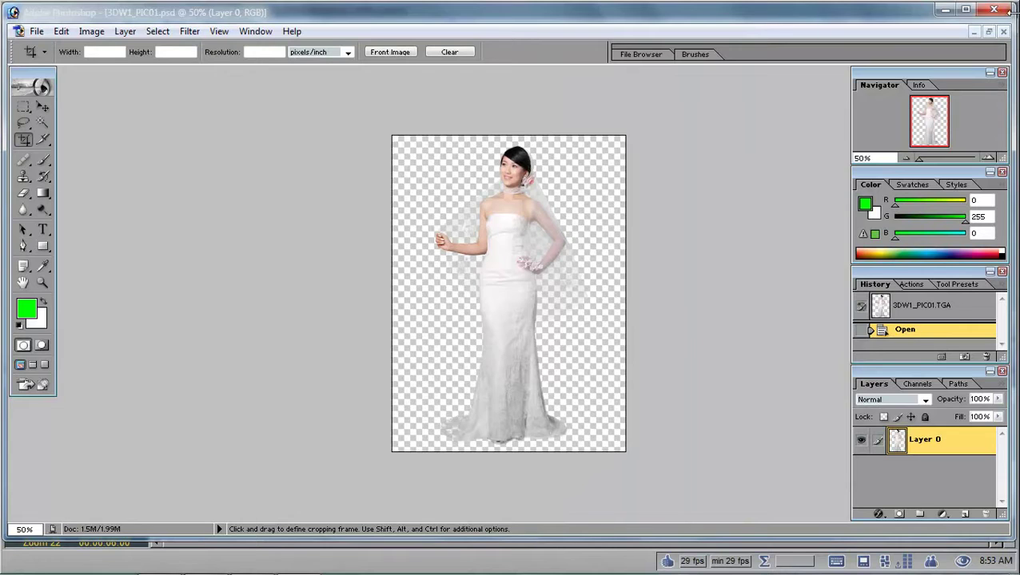
pyautogui.click(1003, 32)
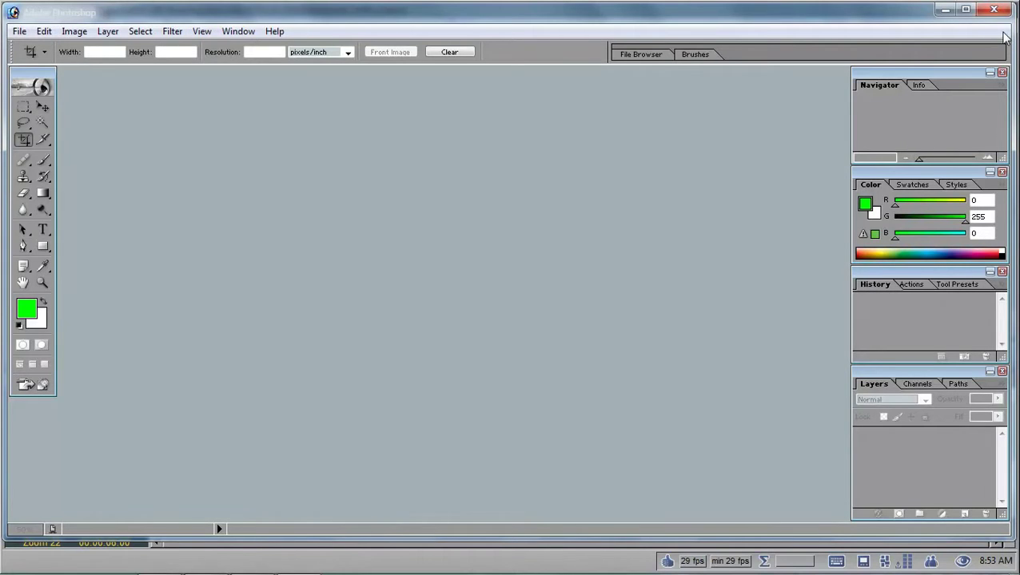
# Step: Return to Avid Liquid, send the 3DW1_PIC04 clip to Photoshop and maximize its image window
pyautogui.click(945, 10)
pyautogui.rightClick(301, 106)
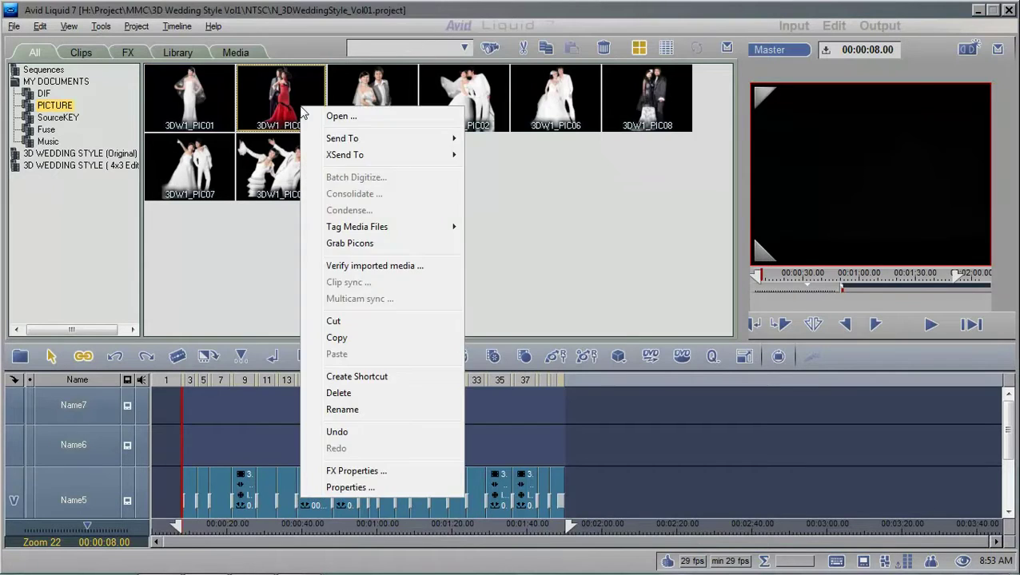
pyautogui.moveTo(387, 157)
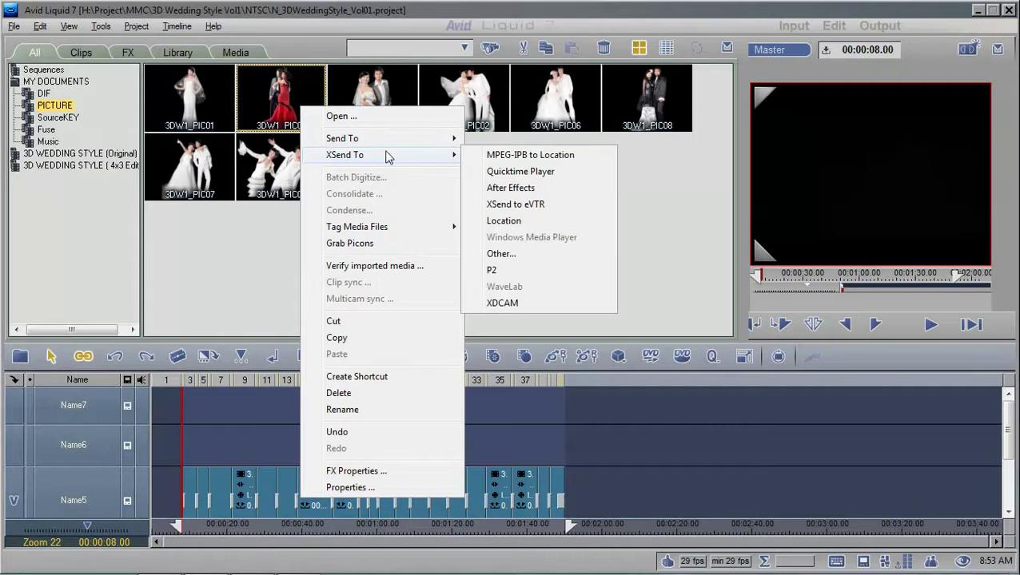
pyautogui.click(503, 254)
pyautogui.click(600, 348)
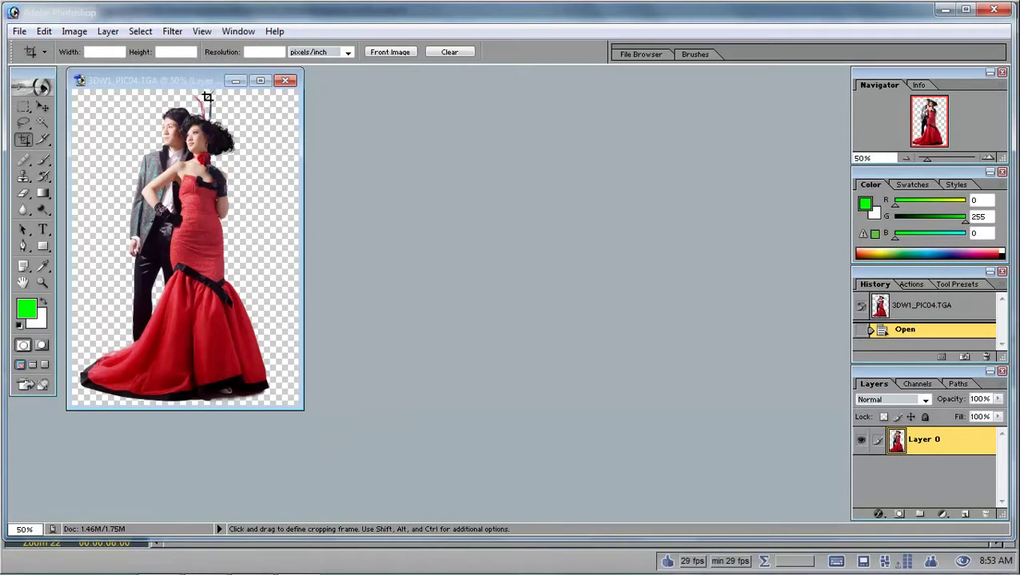
pyautogui.moveTo(188, 82); pyautogui.dragTo(371, 81)
pyautogui.click(435, 84)
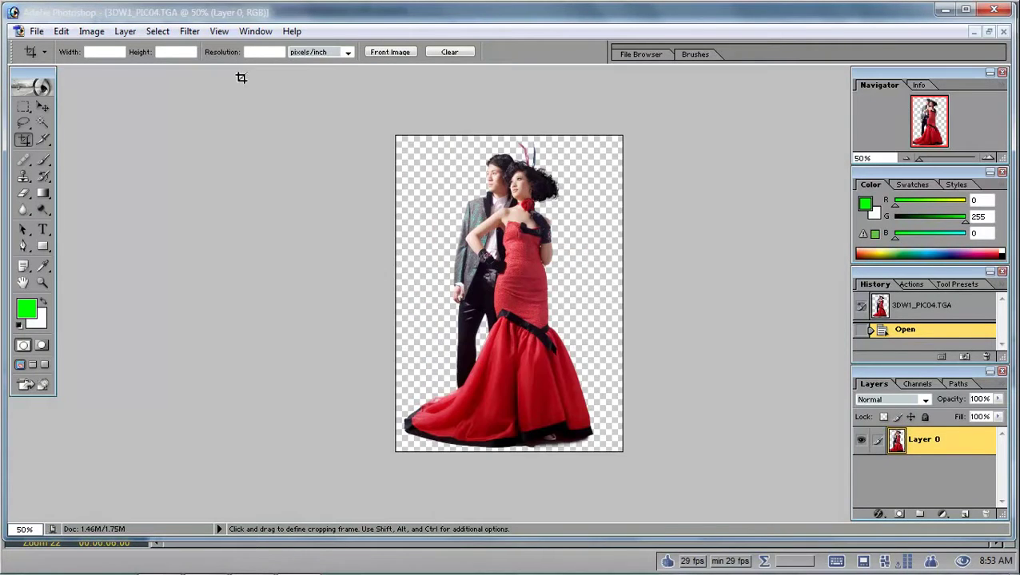
# Step: Save the image in Photoshop format as 3DW1_PIC04.psd in the PSD folder and close it
pyautogui.click(37, 32)
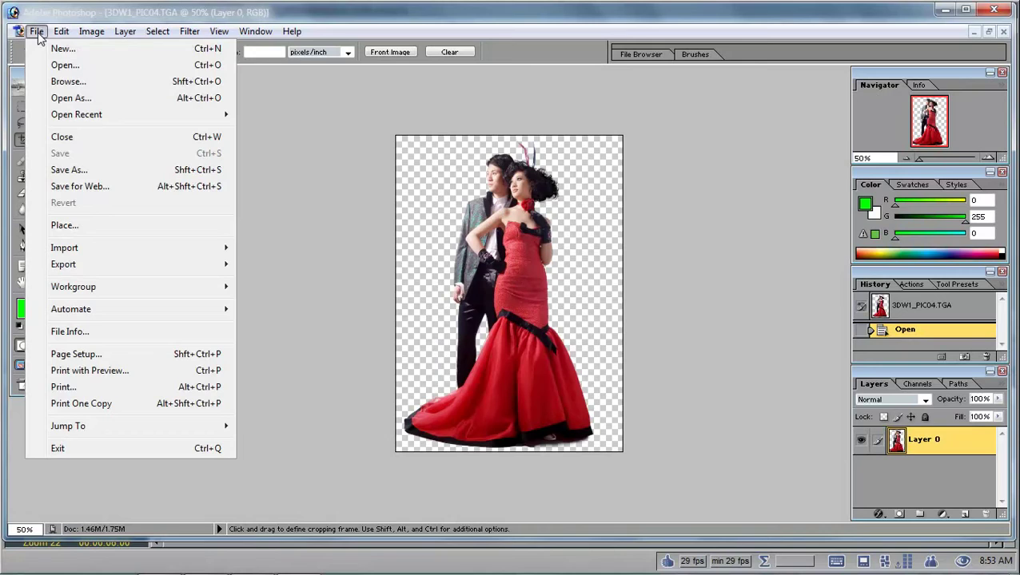
pyautogui.click(64, 170)
pyautogui.doubleClick(399, 80)
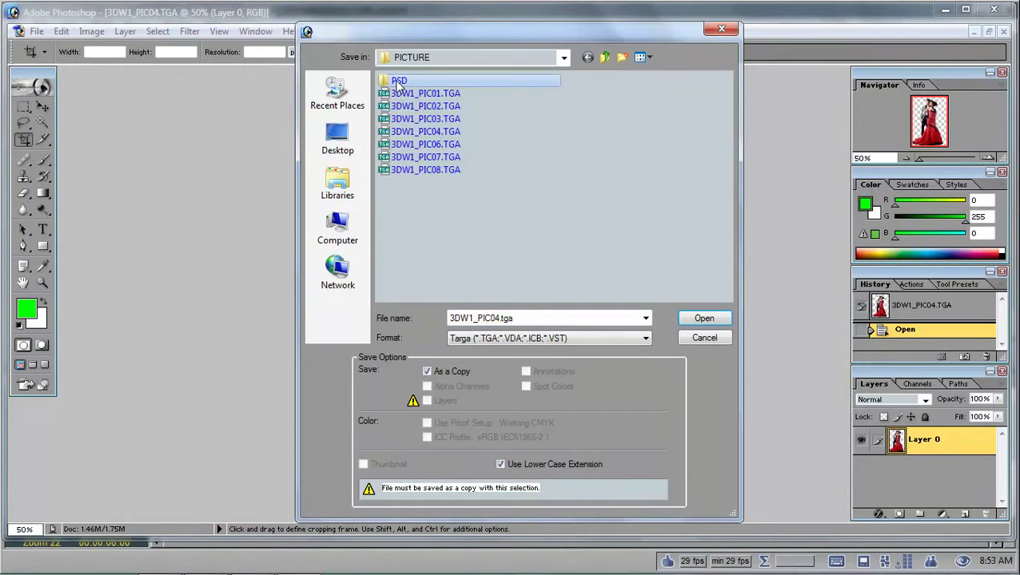
pyautogui.click(555, 339)
pyautogui.click(533, 351)
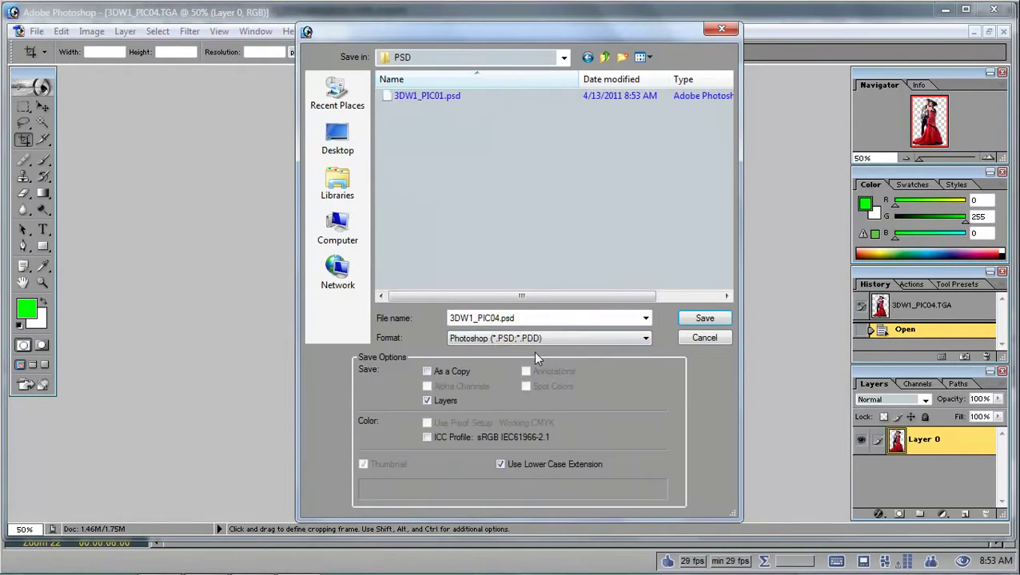
pyautogui.click(705, 318)
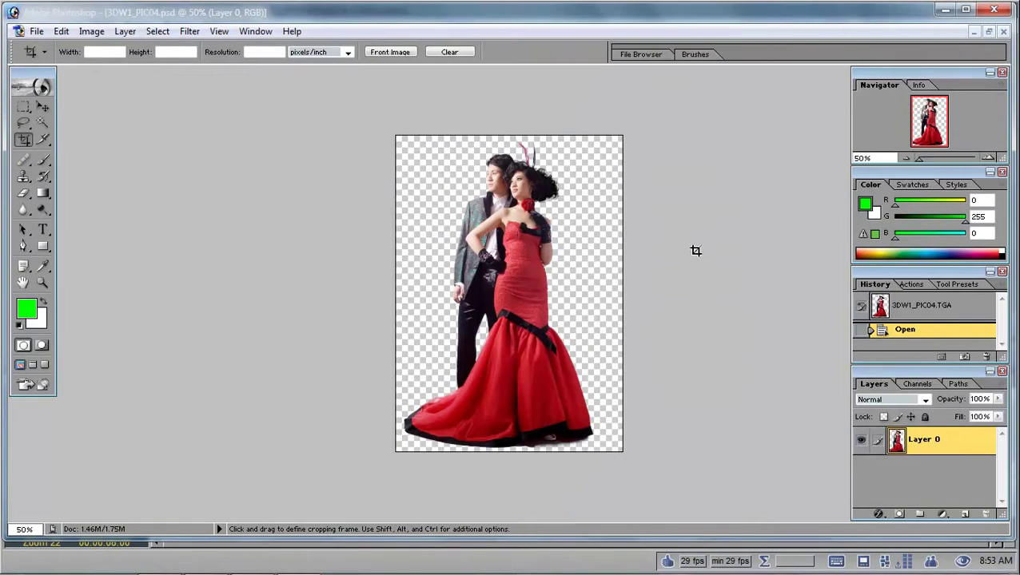
pyautogui.click(1004, 31)
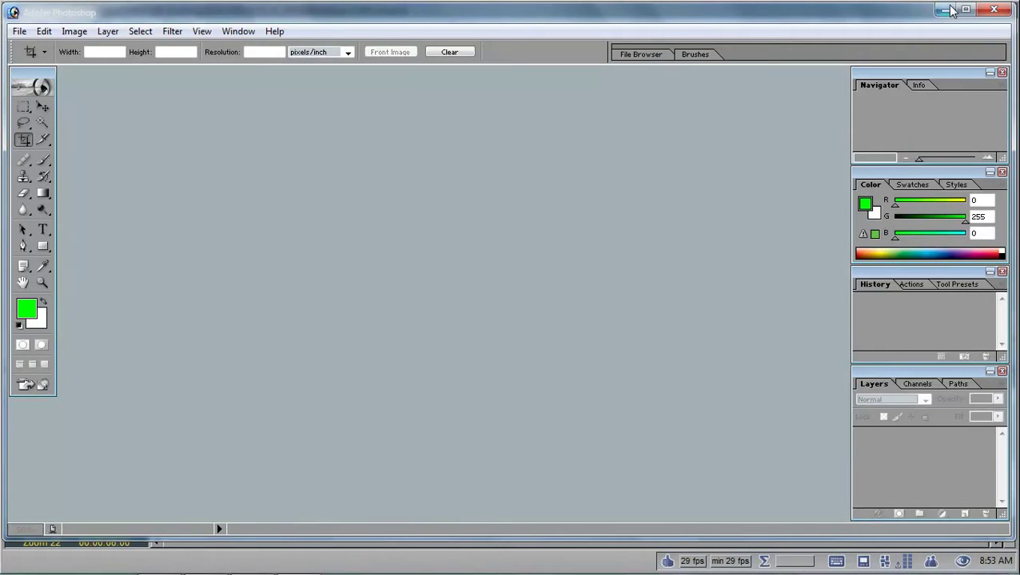
# Step: Return to Avid Liquid, send the 3DW1_PIC03 clip to Photoshop and maximize its image window
pyautogui.click(945, 10)
pyautogui.rightClick(371, 105)
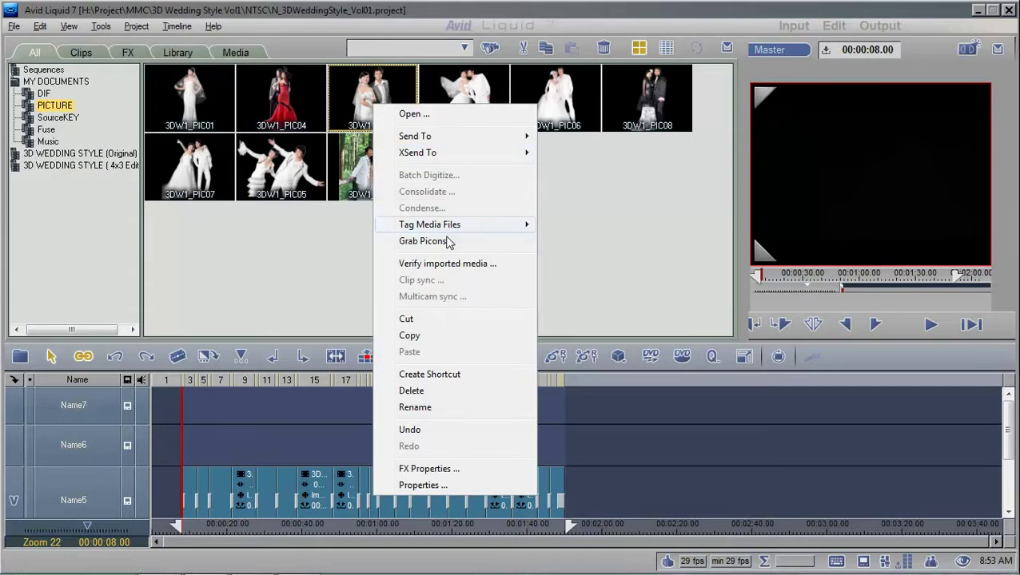
pyautogui.moveTo(462, 160)
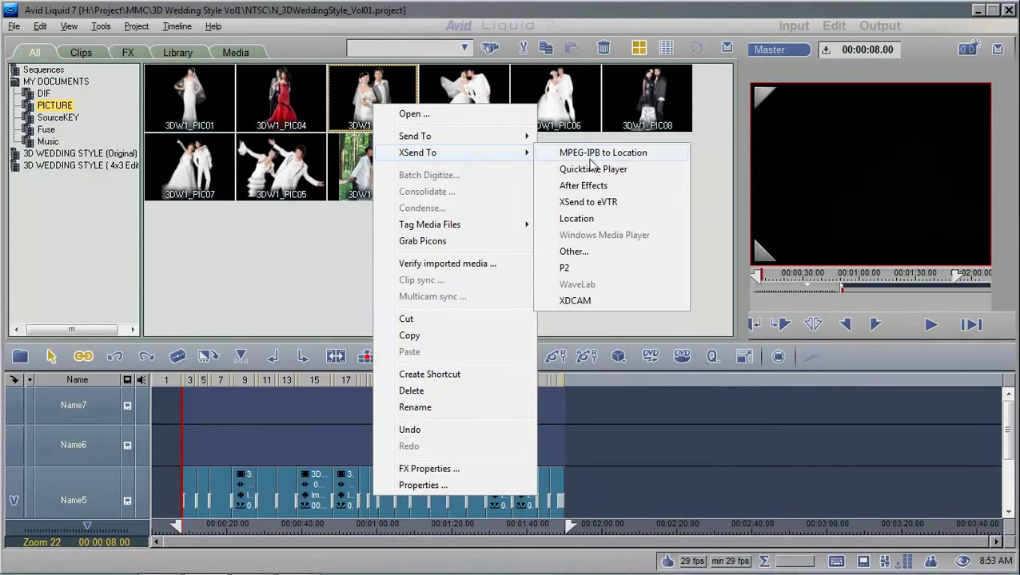
pyautogui.click(589, 252)
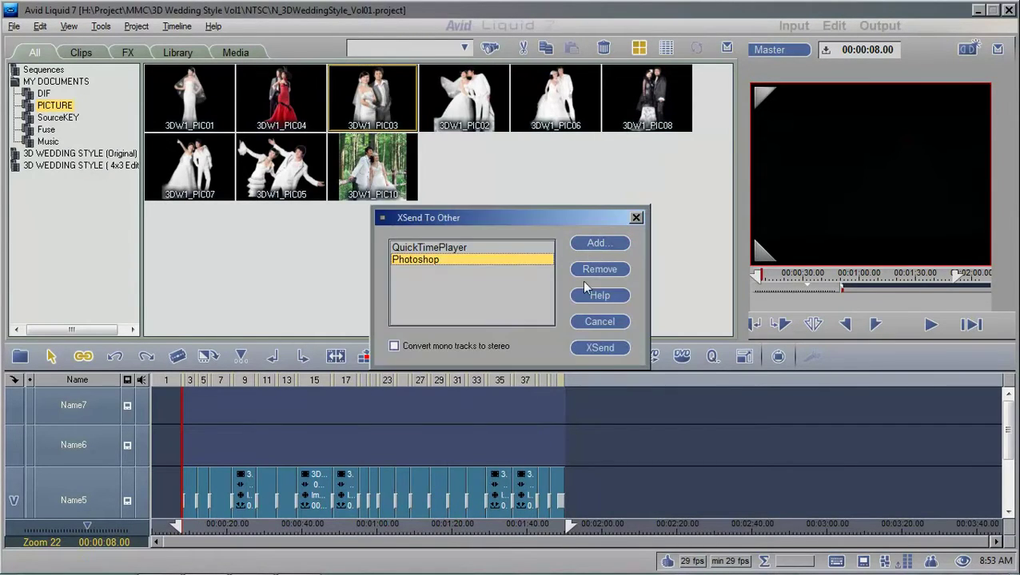
pyautogui.click(600, 348)
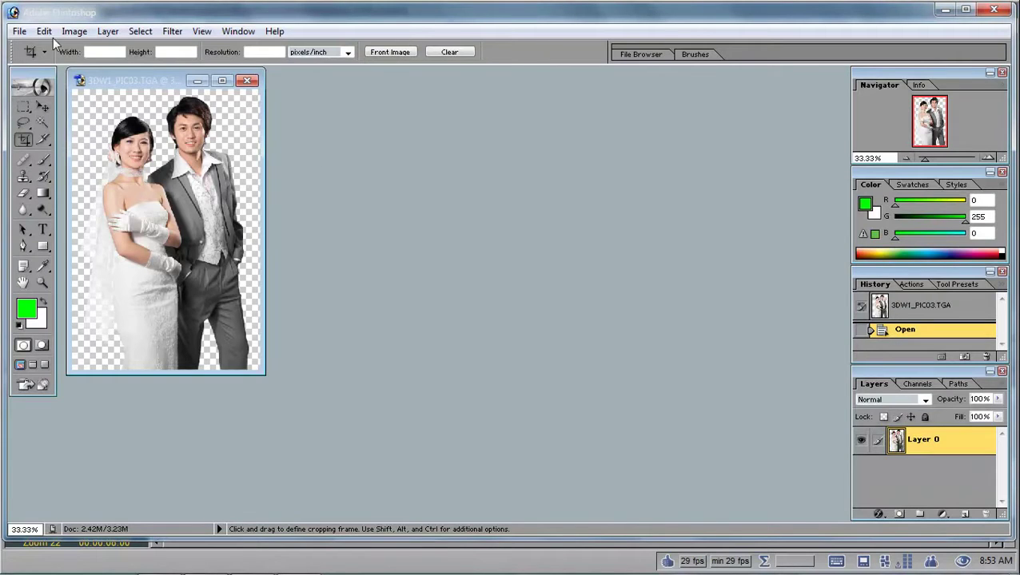
pyautogui.click(221, 80)
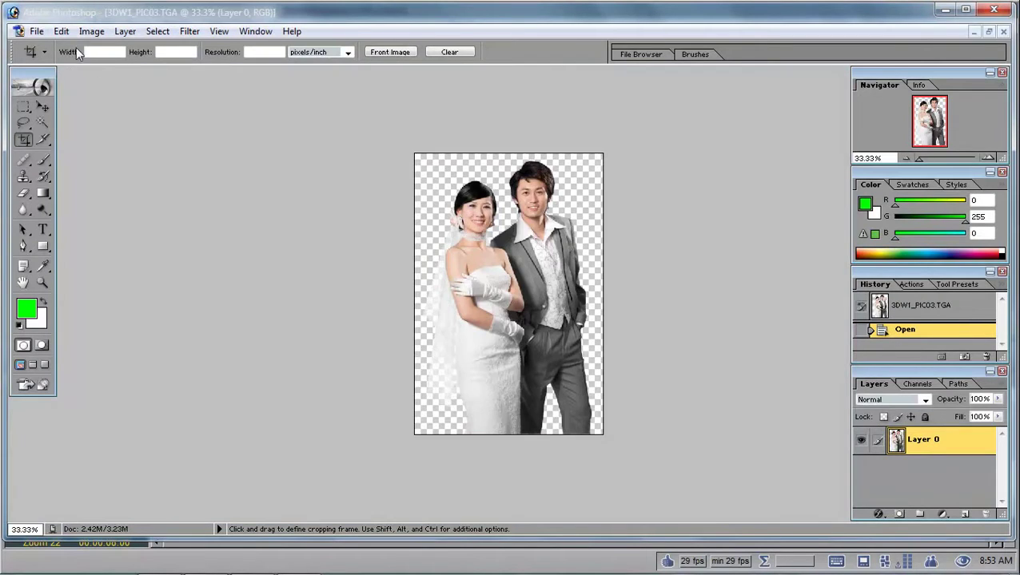
pyautogui.click(37, 32)
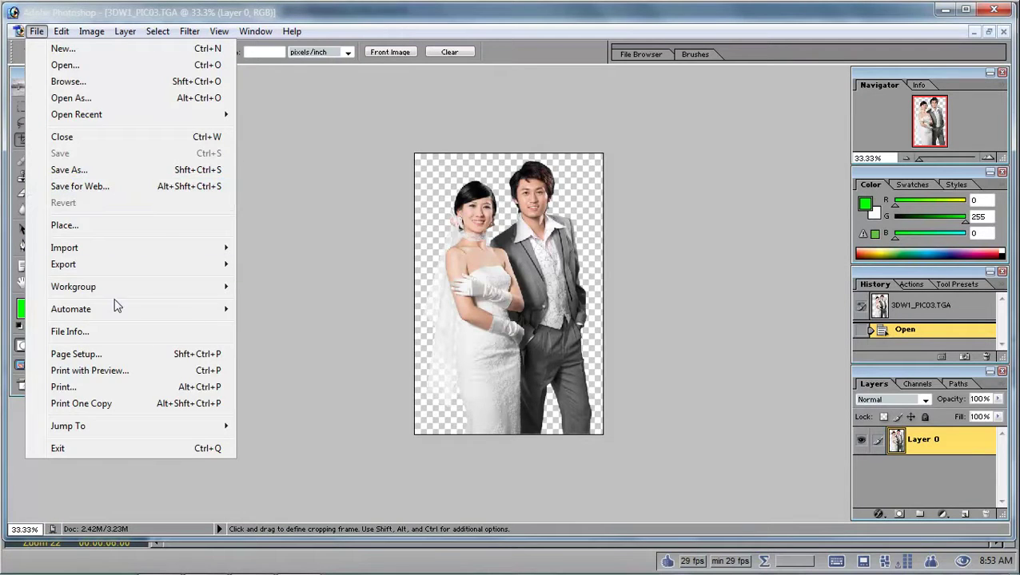
pyautogui.moveTo(133, 264)
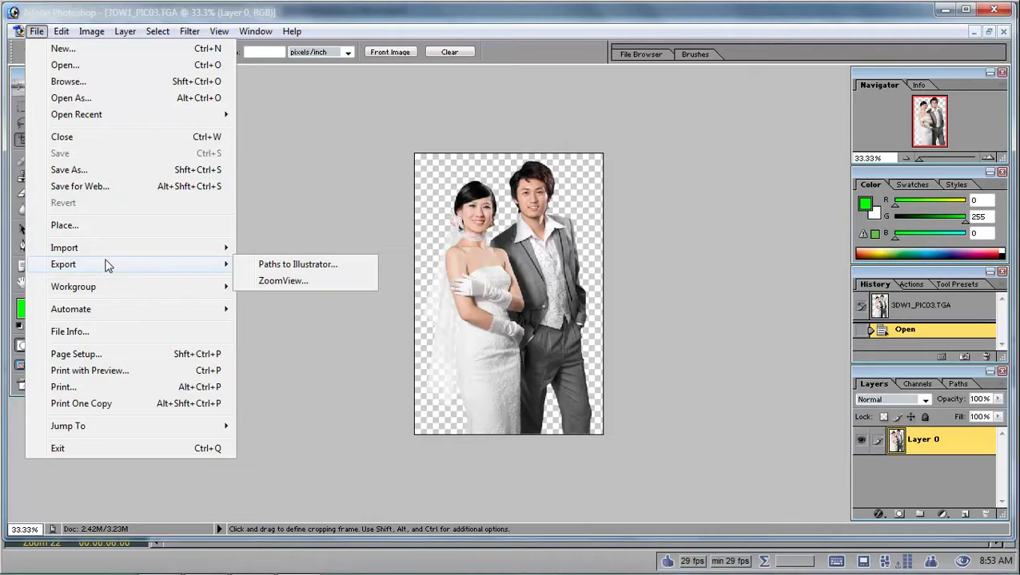
pyautogui.click(282, 206)
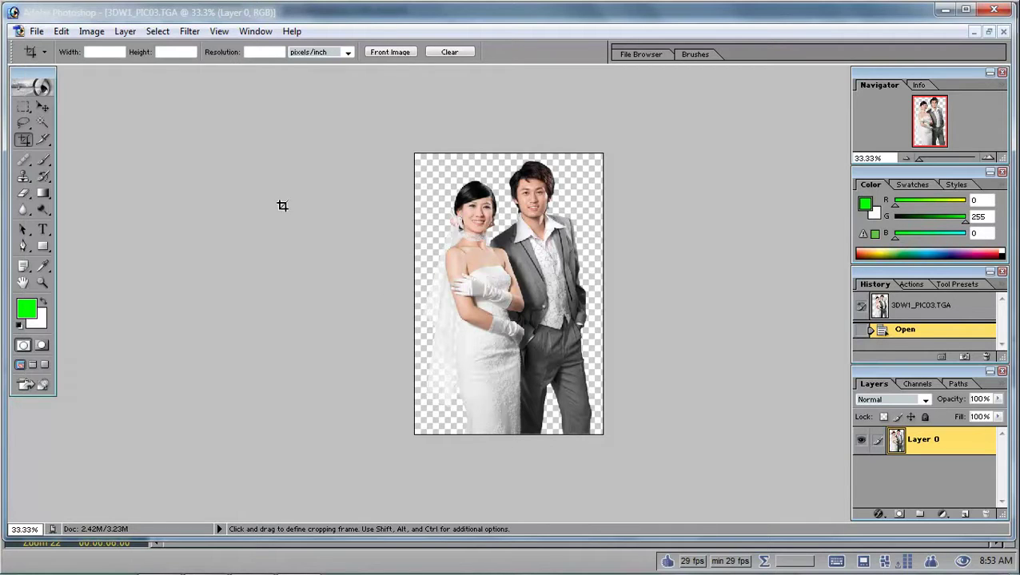
# Step: Save the image in Photoshop format as 3DW1_PIC03.psd in the PSD folder and close it
pyautogui.click(36, 32)
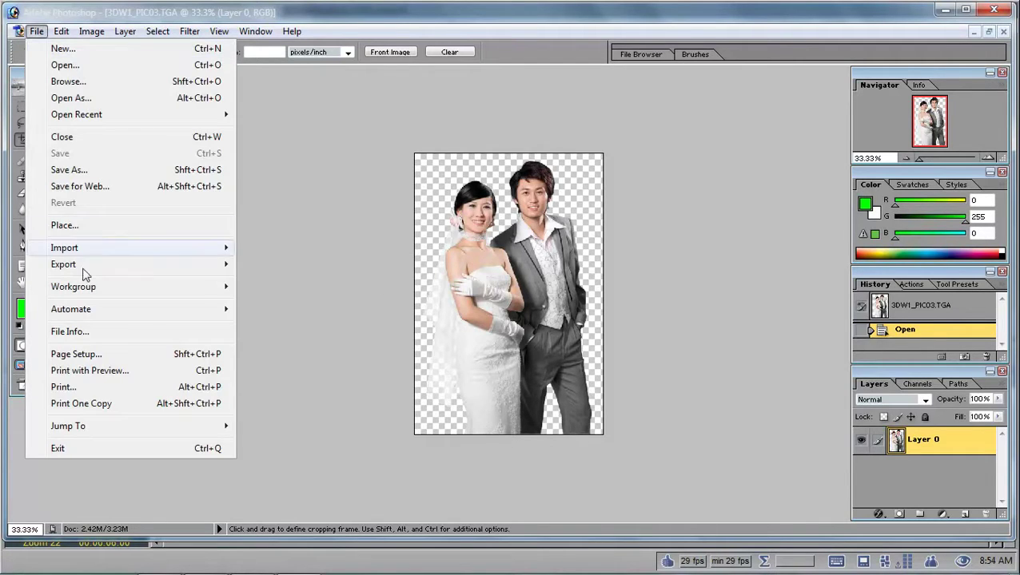
pyautogui.click(81, 171)
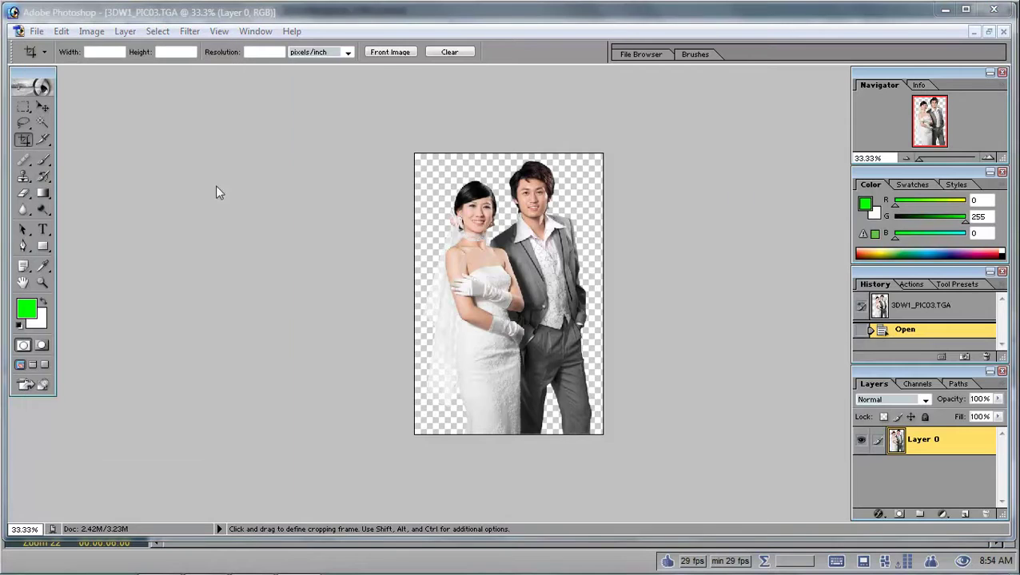
pyautogui.click(401, 82)
pyautogui.doubleClick(400, 82)
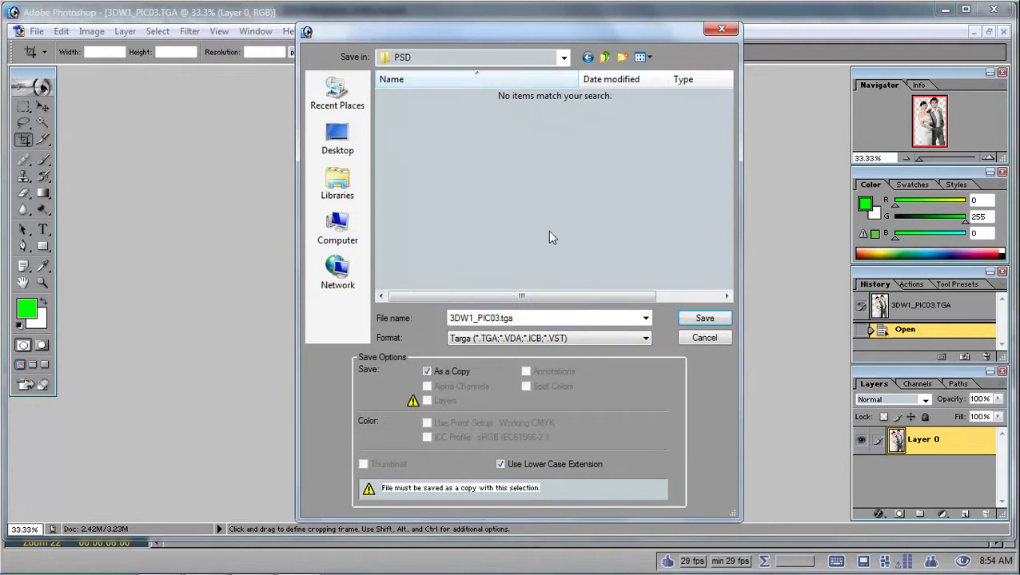
pyautogui.click(593, 338)
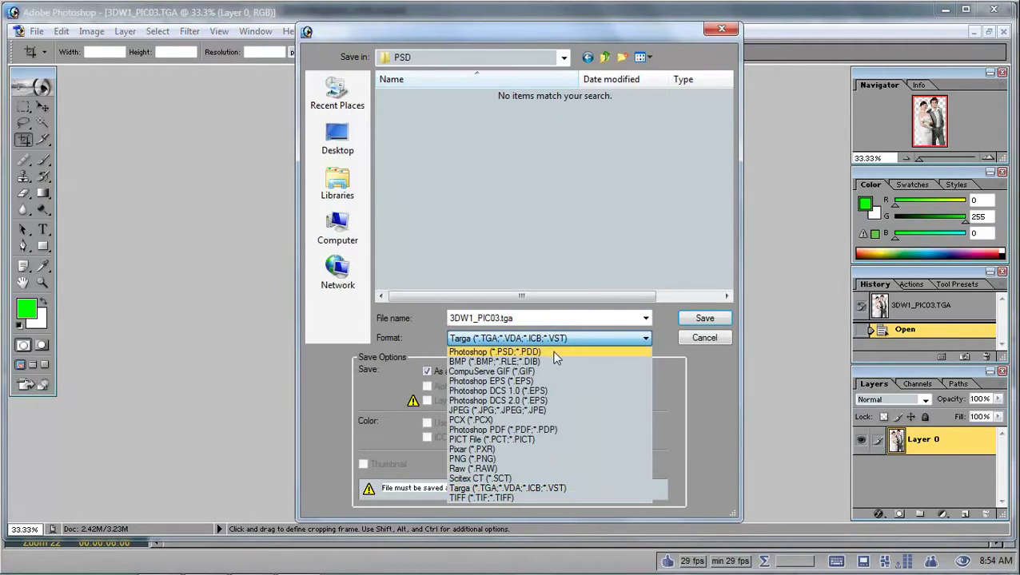
pyautogui.click(556, 352)
pyautogui.click(703, 318)
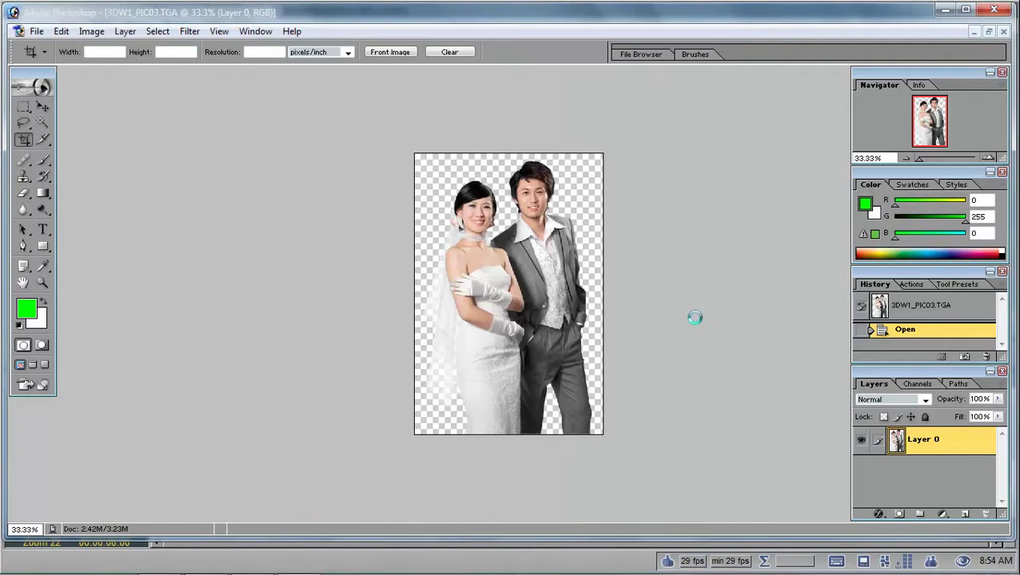
pyautogui.click(1003, 32)
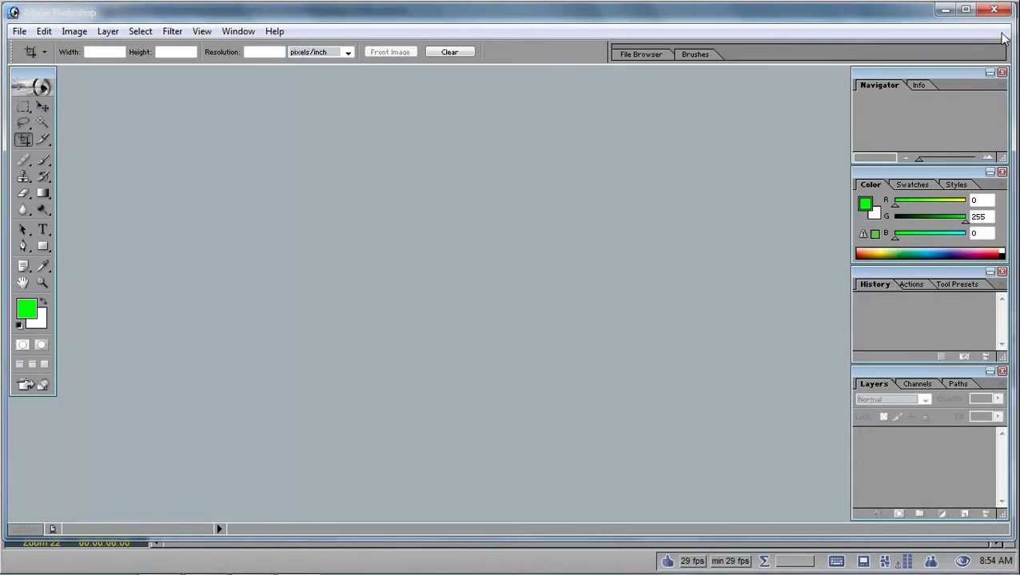
# Step: Return to Avid Liquid, send the 3DW1_PIC02 clip to Photoshop and maximize its image window
pyautogui.click(945, 12)
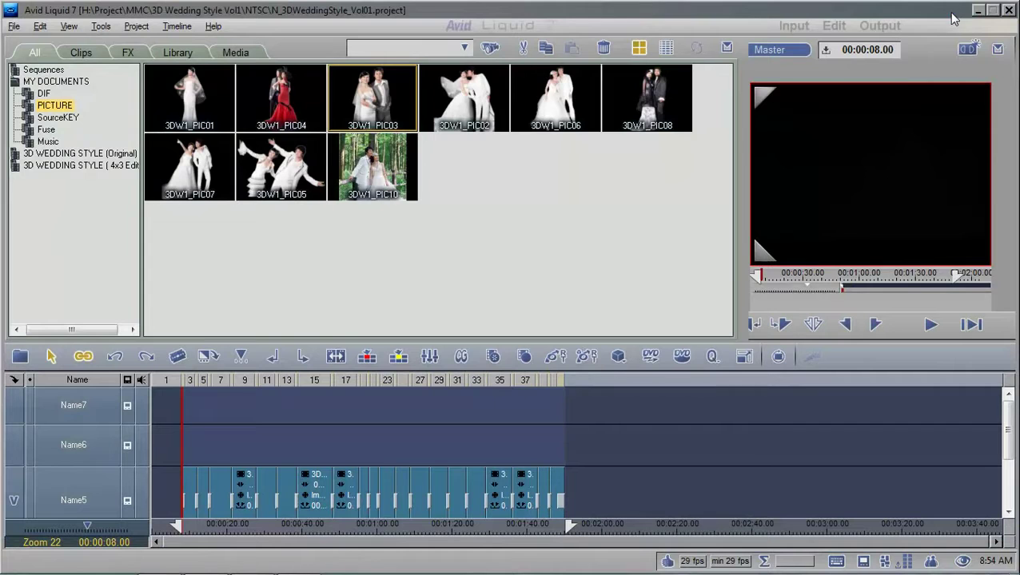
pyautogui.click(470, 102)
pyautogui.rightClick(470, 102)
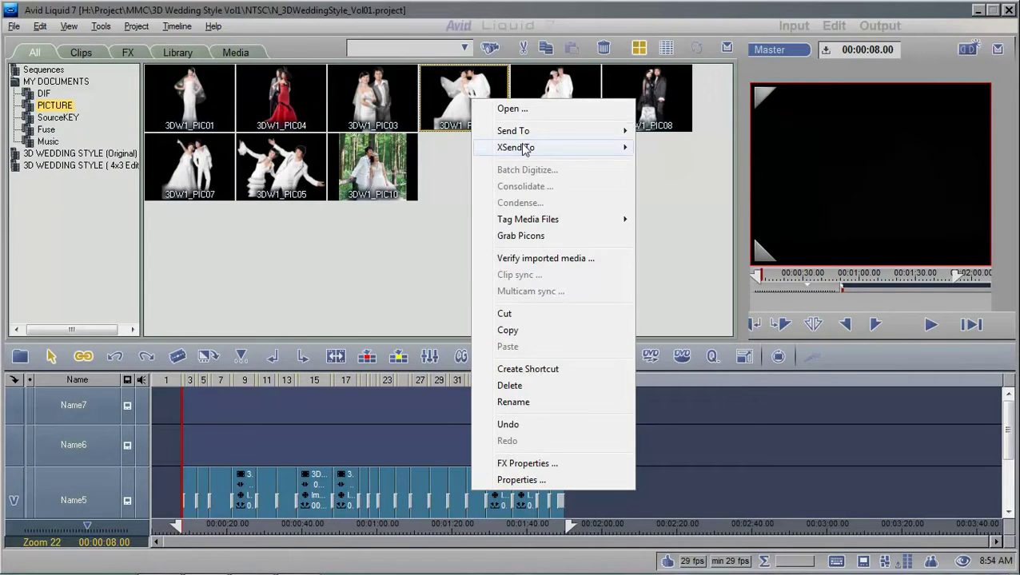
pyautogui.moveTo(525, 147)
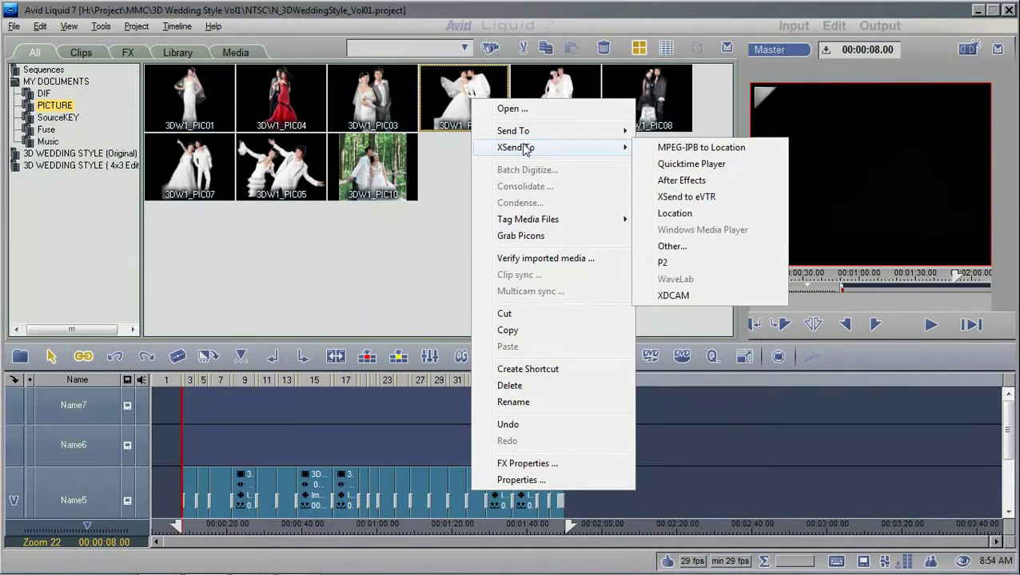
pyautogui.click(683, 247)
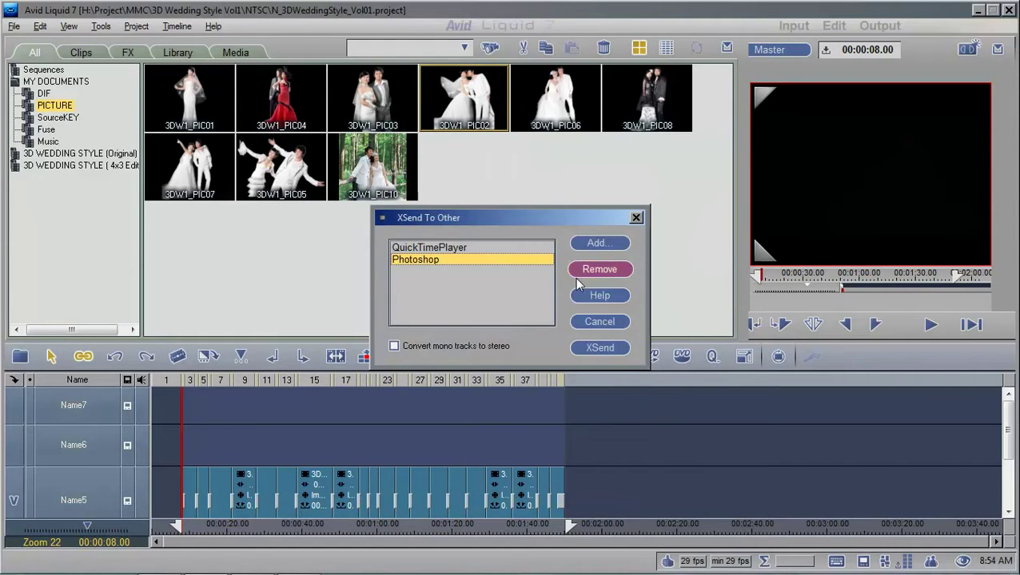
pyautogui.click(600, 348)
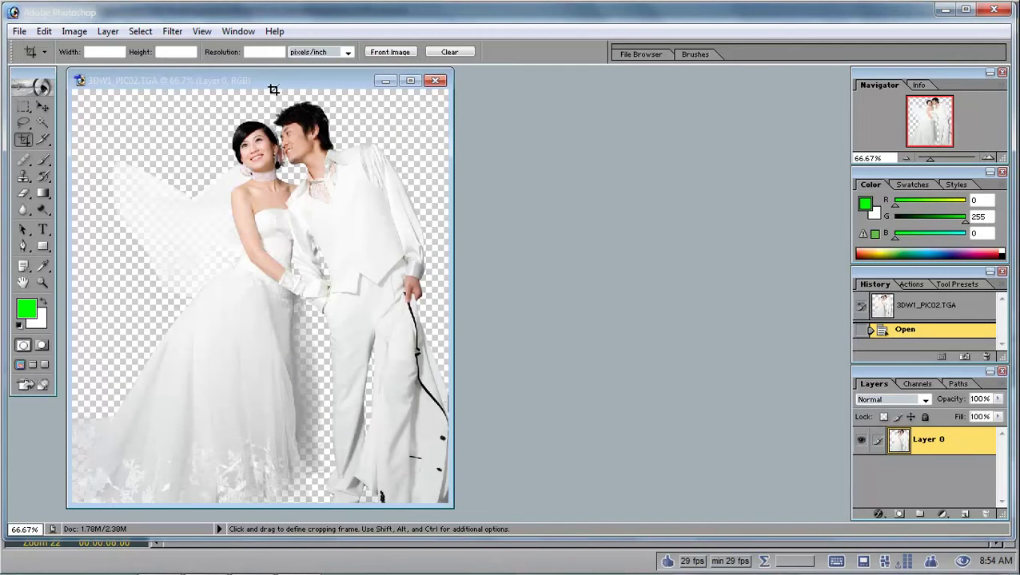
pyautogui.moveTo(314, 75); pyautogui.dragTo(485, 75)
pyautogui.click(582, 80)
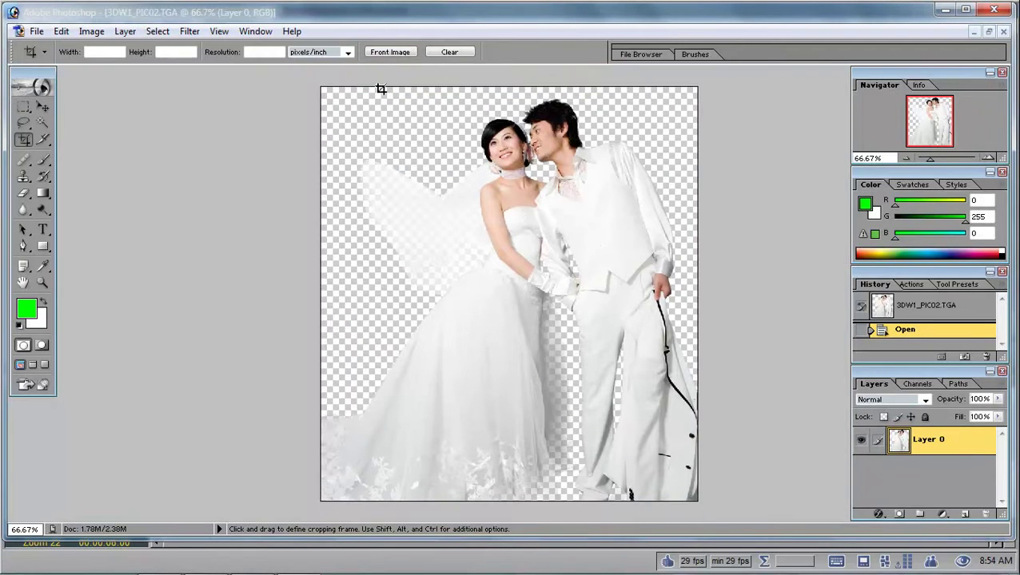
# Step: Save the image in Photoshop format as 3DW1_PIC02.psd in the PSD folder and close it
pyautogui.click(37, 31)
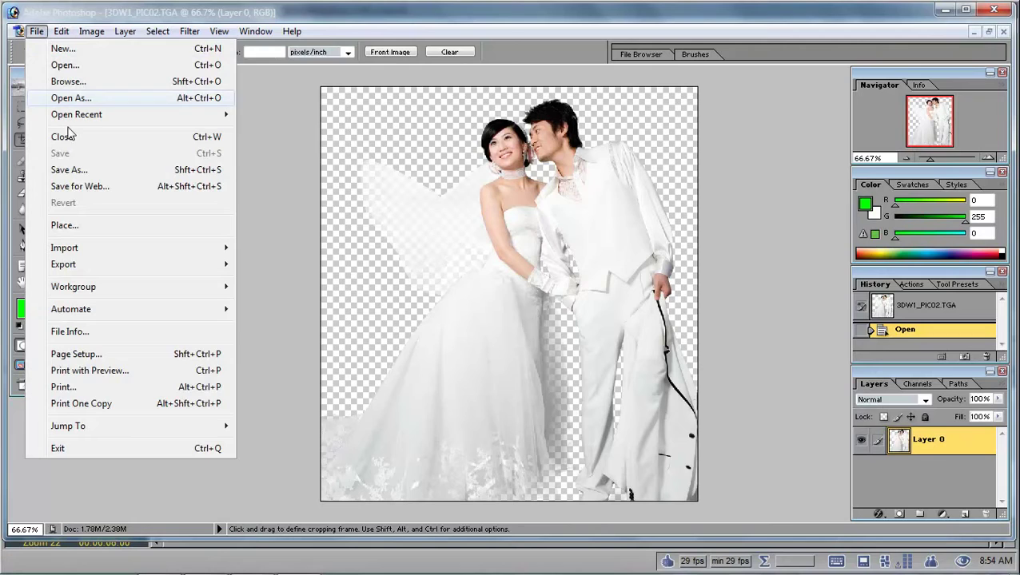
pyautogui.click(70, 170)
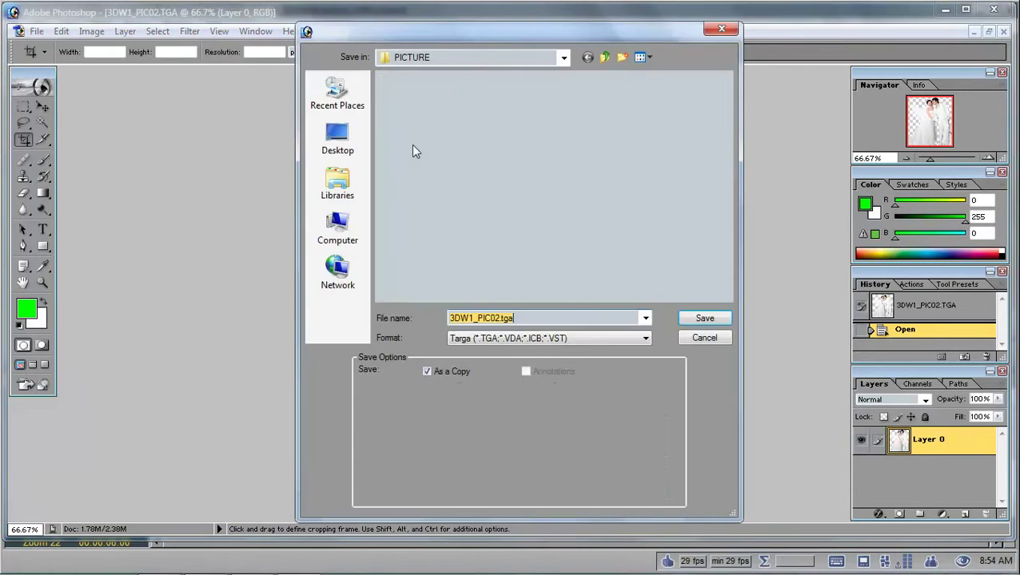
pyautogui.doubleClick(398, 79)
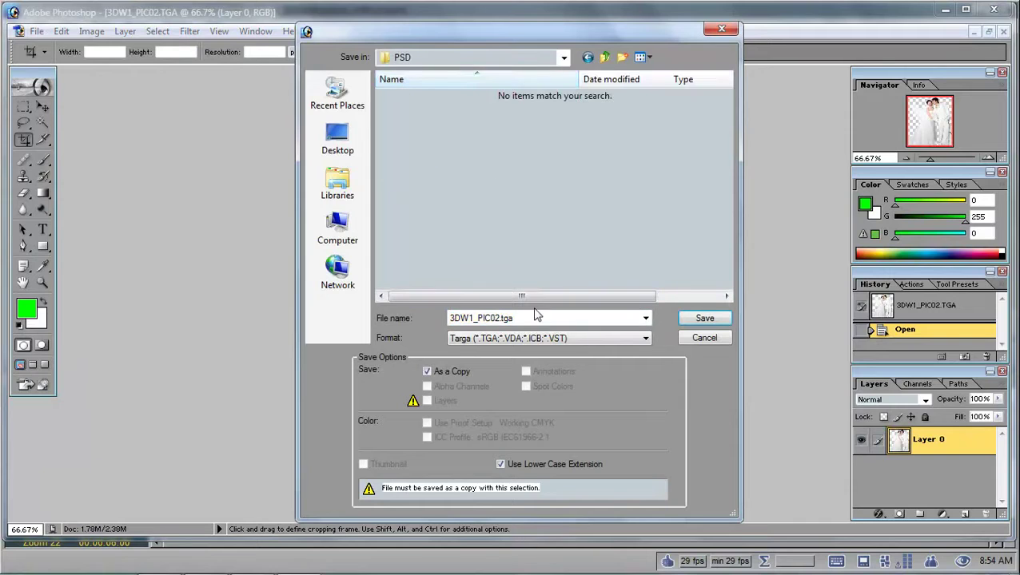
pyautogui.click(553, 338)
pyautogui.click(528, 348)
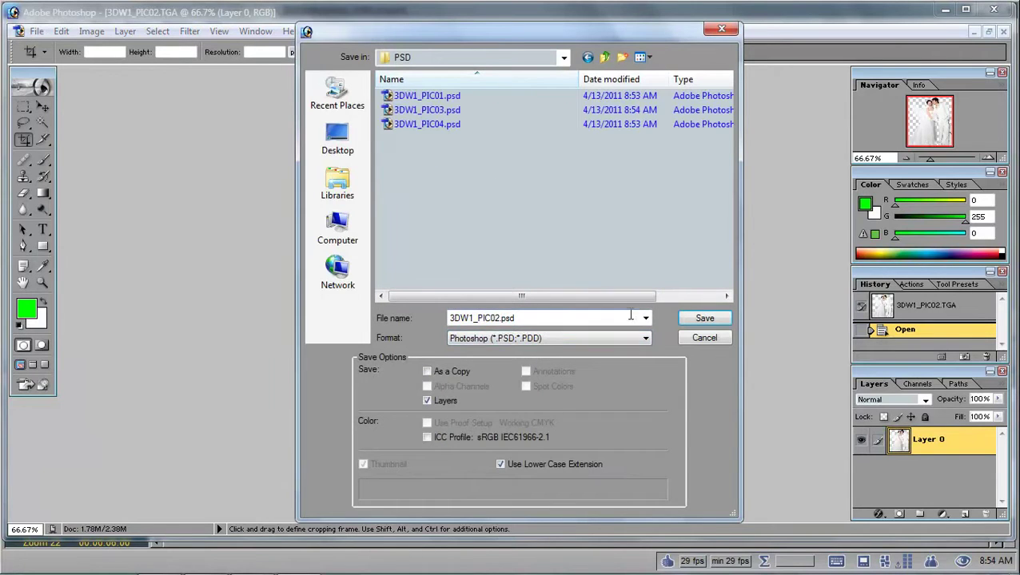
pyautogui.click(704, 318)
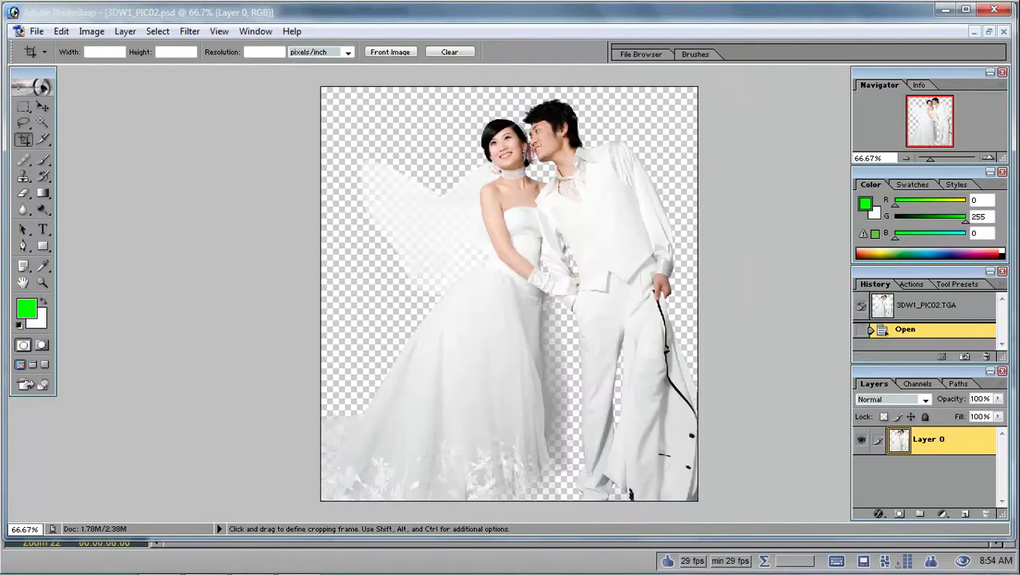
pyautogui.click(1003, 31)
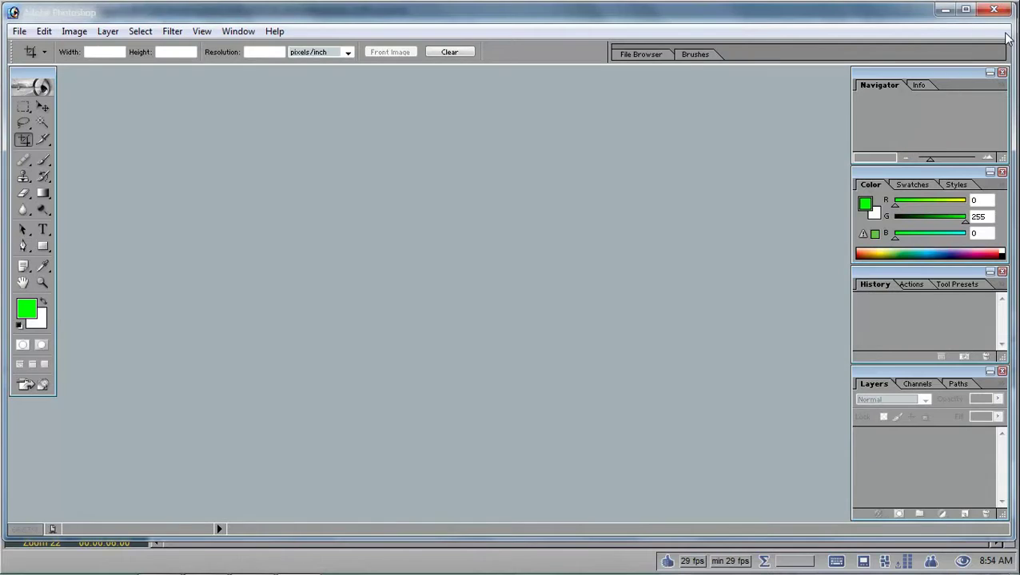
# Step: Return to Avid Liquid, send the 3DW1_PIC06 clip to Photoshop and maximize its image window
pyautogui.click(945, 10)
pyautogui.rightClick(561, 103)
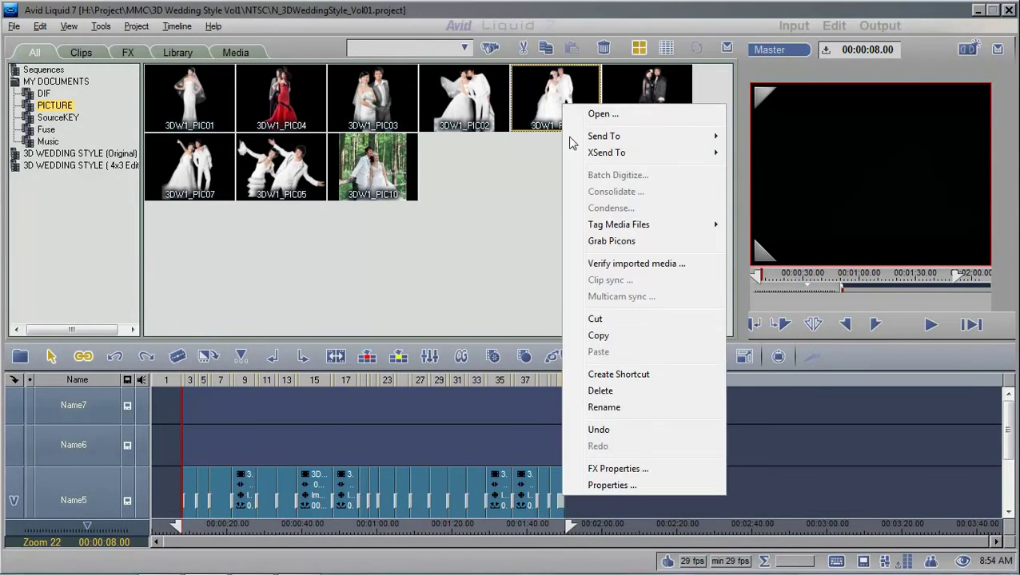
pyautogui.moveTo(639, 153)
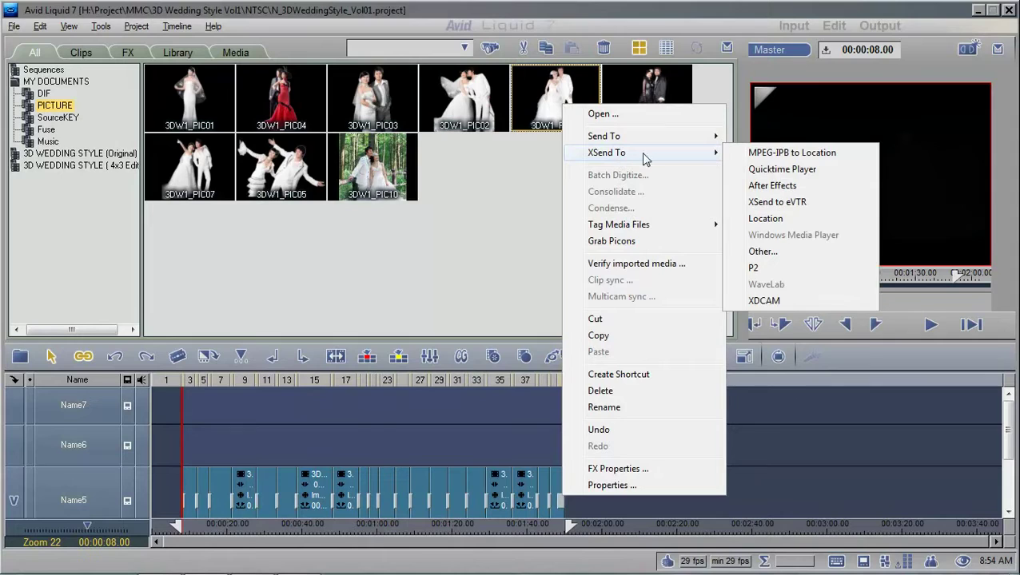
pyautogui.click(763, 252)
pyautogui.click(606, 348)
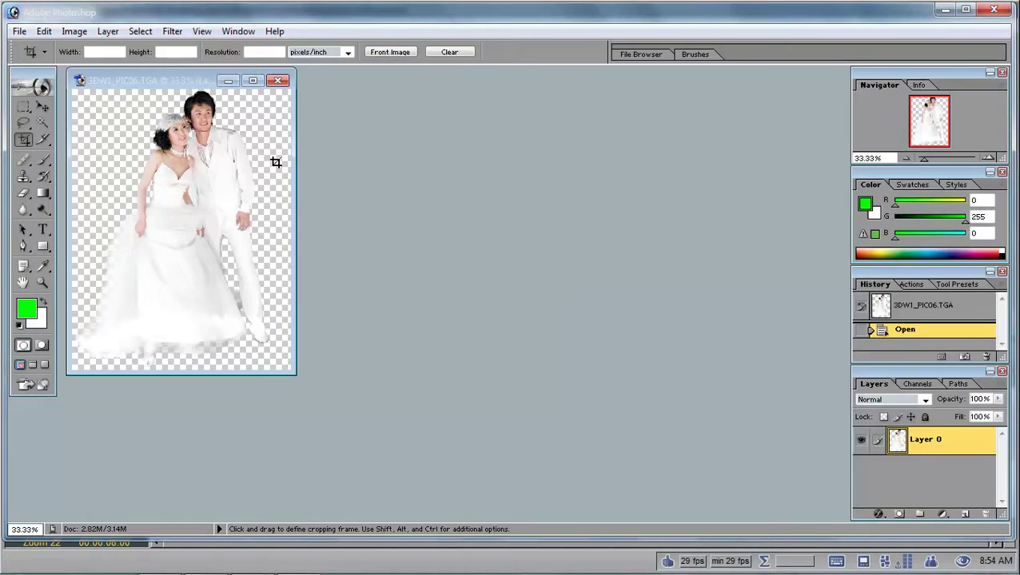
pyautogui.click(252, 81)
# Step: Save the image in Photoshop format as 3DW1_PIC06.psd in the PSD folder and close it
pyautogui.click(38, 33)
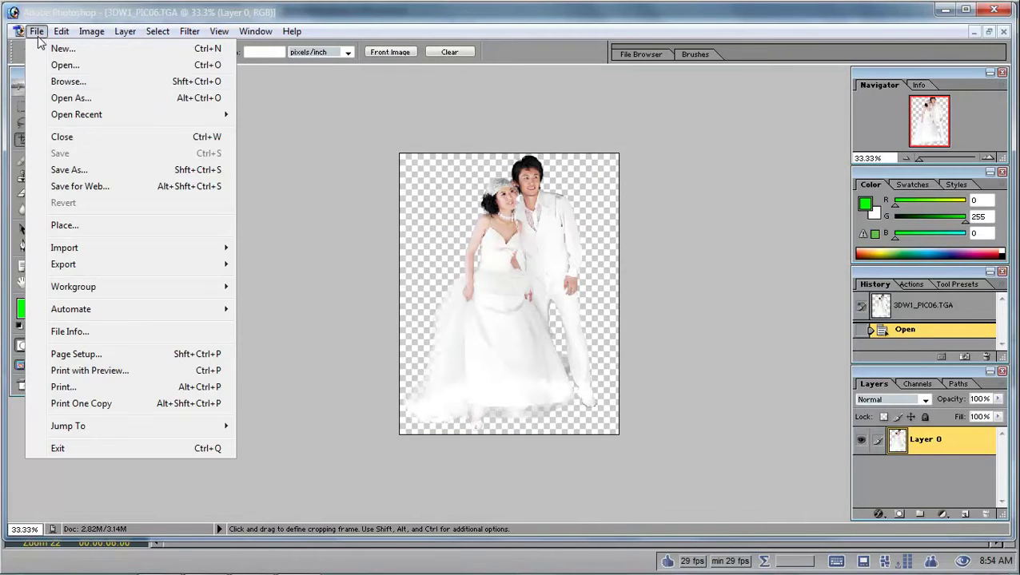
pyautogui.moveTo(94, 255)
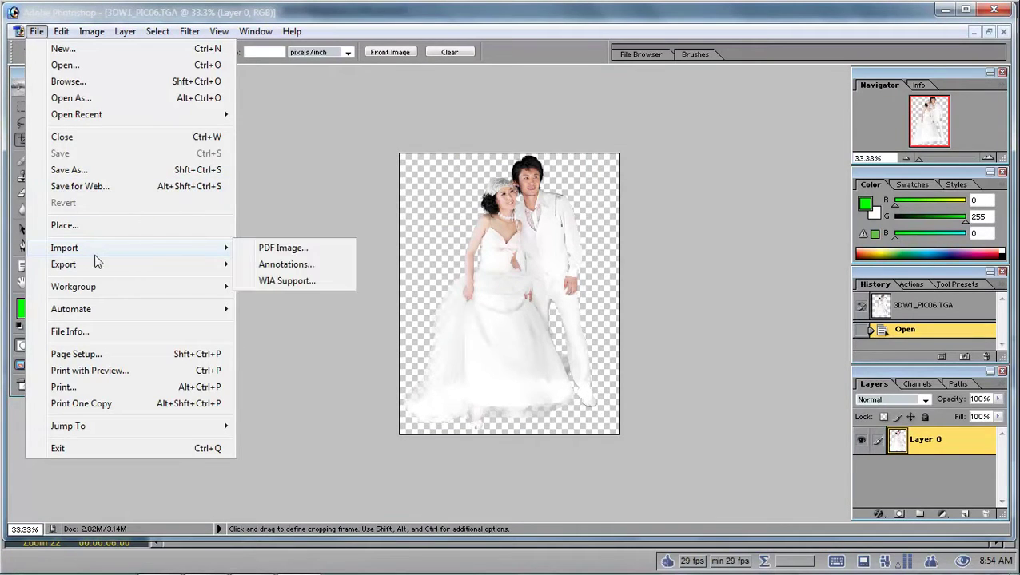
pyautogui.hotkey('ctrl', 'shift', 's')
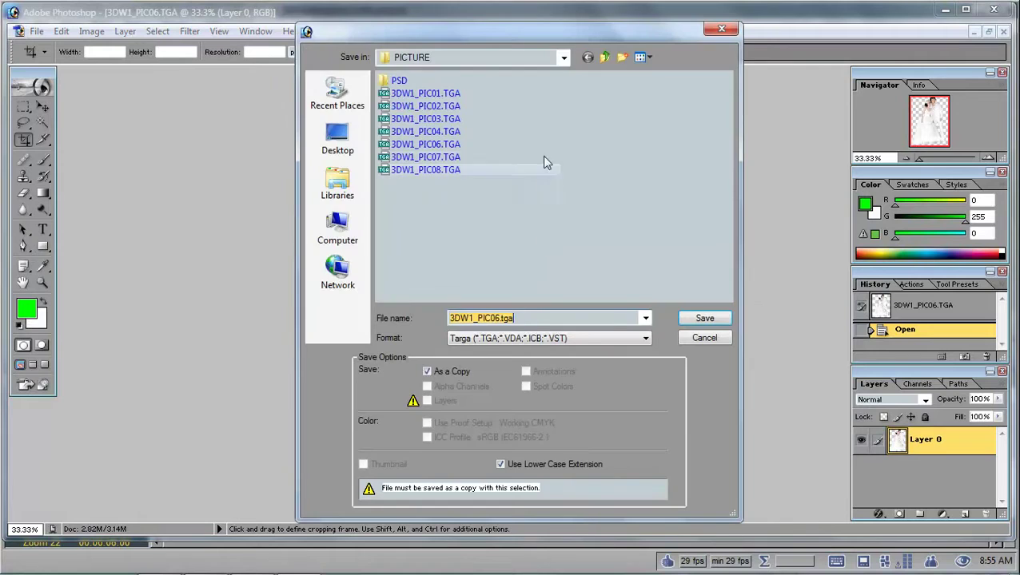
pyautogui.doubleClick(400, 77)
pyautogui.click(644, 339)
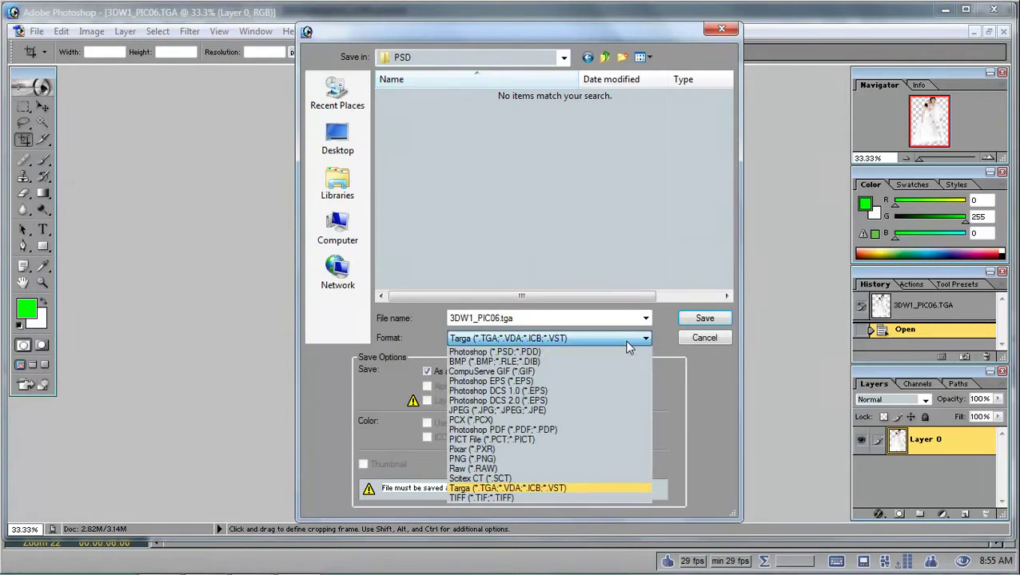
pyautogui.click(578, 354)
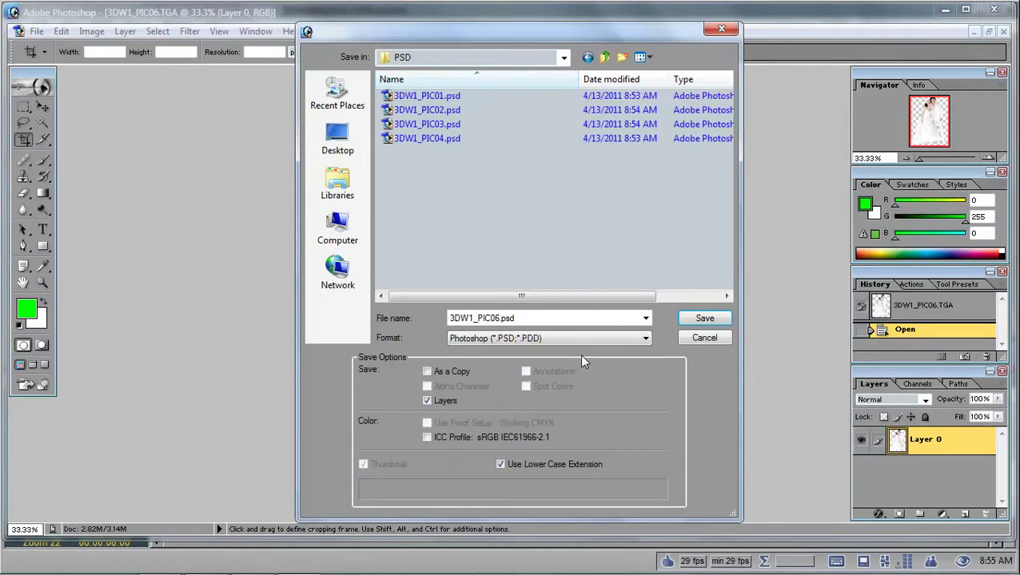
pyautogui.click(688, 320)
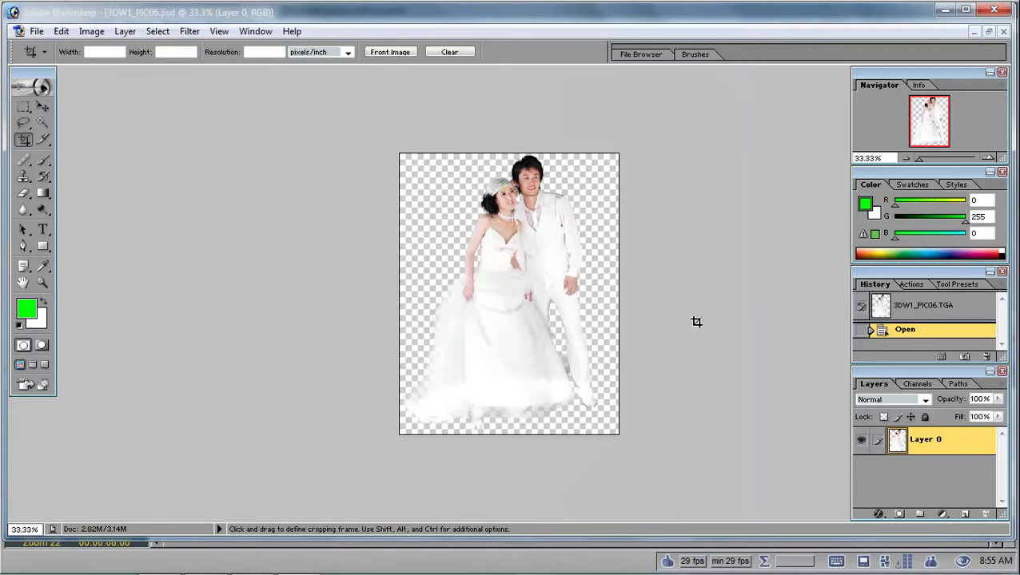
pyautogui.click(1003, 32)
# Step: Return to Avid Liquid, send the 3DW1_PIC08 clip to Photoshop and maximize its image window
pyautogui.click(945, 9)
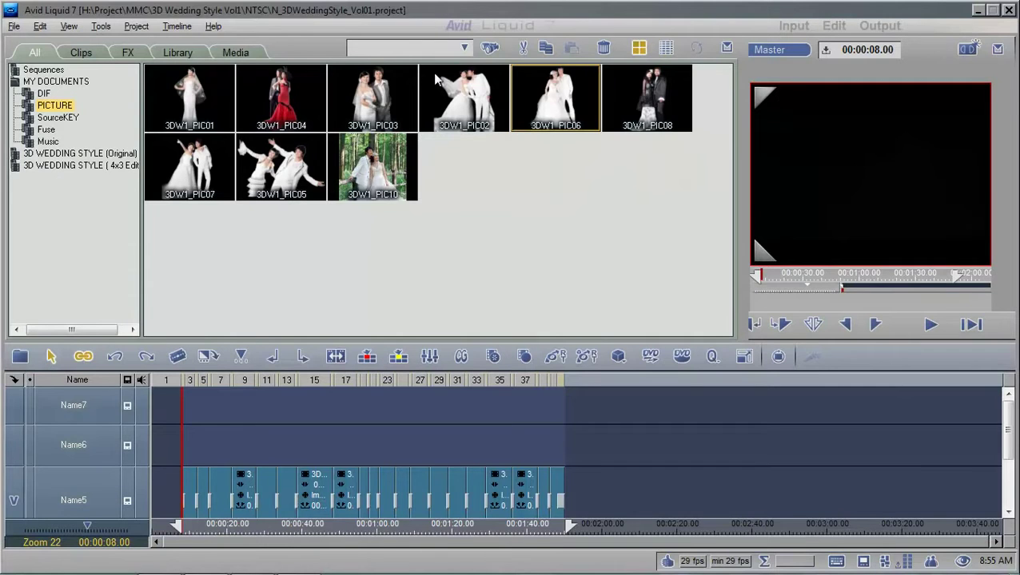
pyautogui.click(652, 102)
pyautogui.rightClick(653, 102)
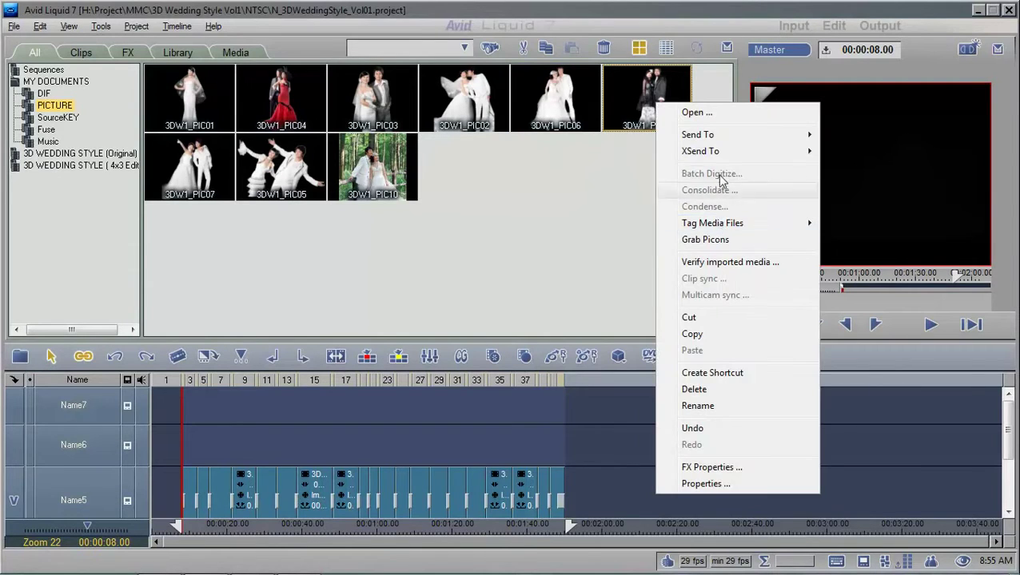
pyautogui.moveTo(763, 152)
pyautogui.click(877, 255)
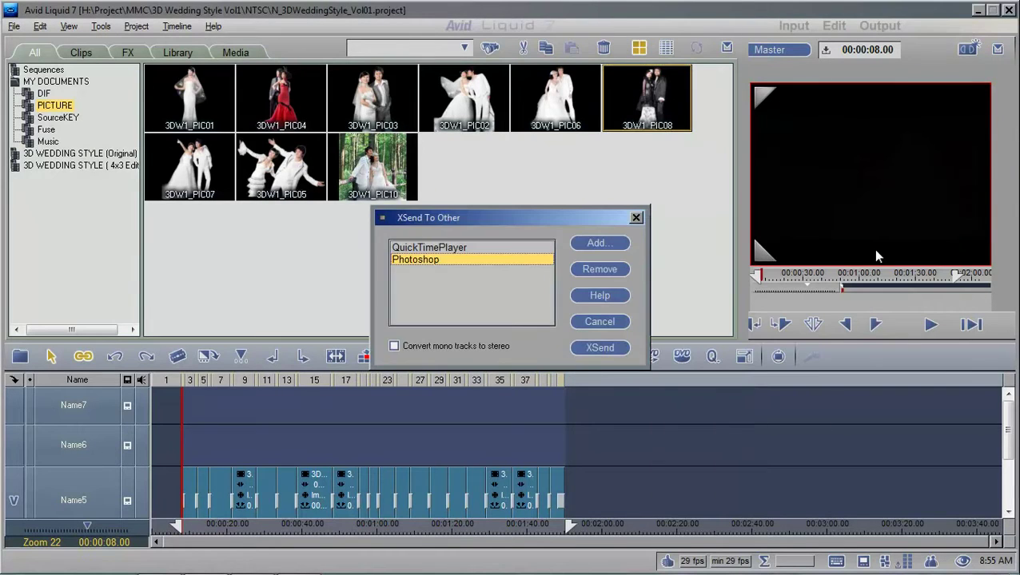
pyautogui.click(601, 348)
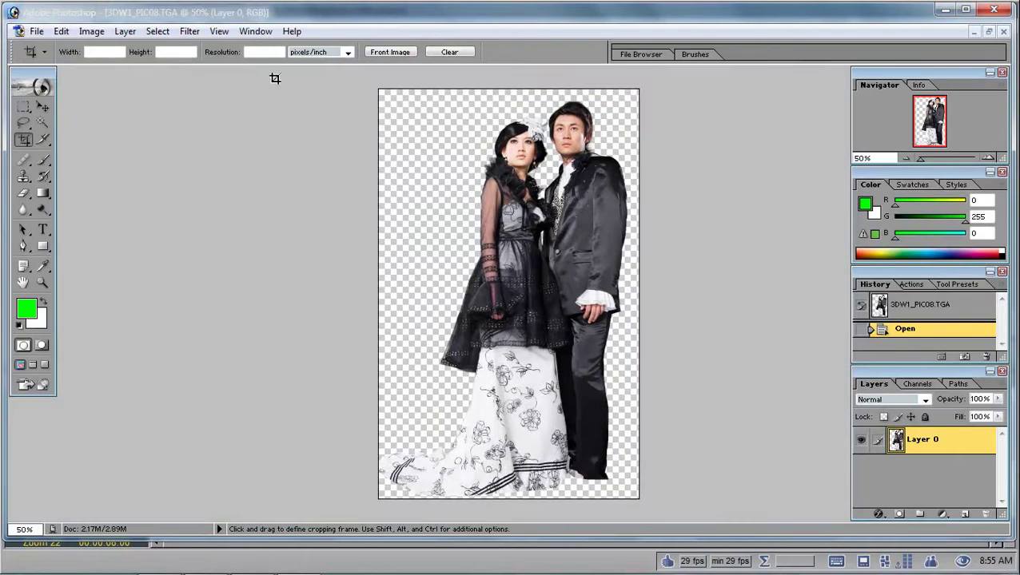
# Step: Save the image in Photoshop format as 3DW1_PIC08.psd in the PSD folder and close it
pyautogui.click(36, 32)
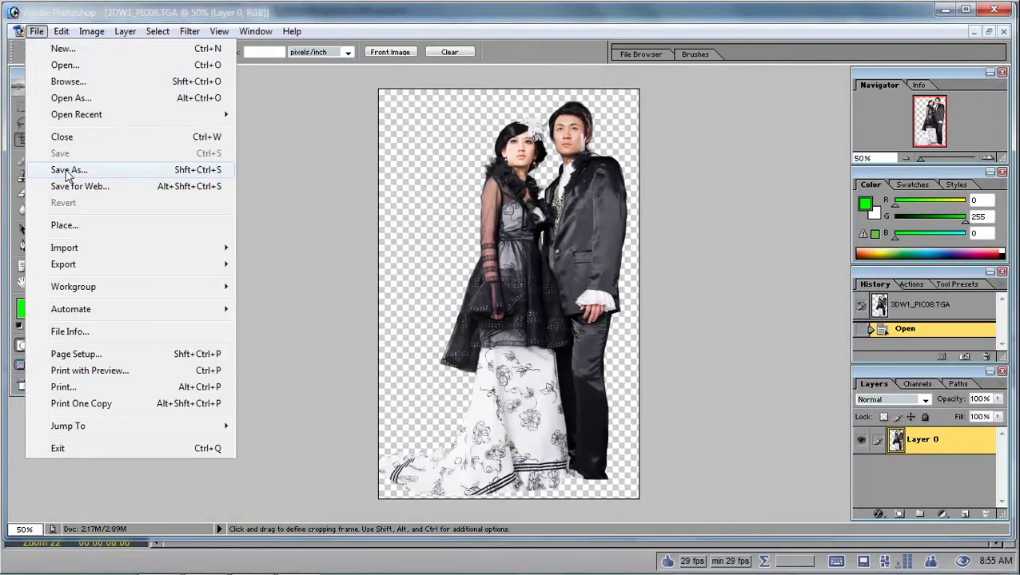
pyautogui.click(67, 171)
pyautogui.click(397, 83)
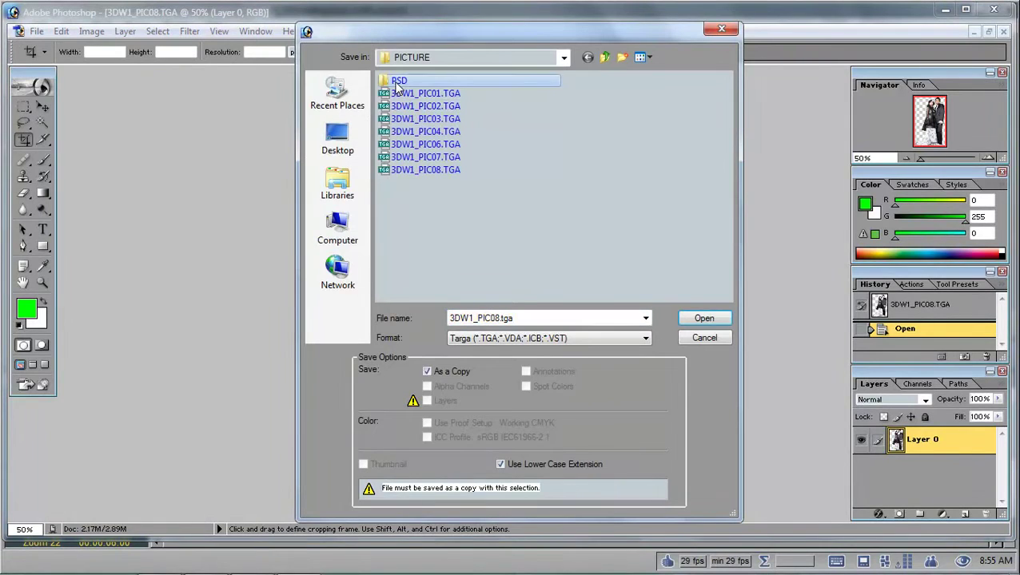
pyautogui.doubleClick(397, 83)
pyautogui.click(644, 338)
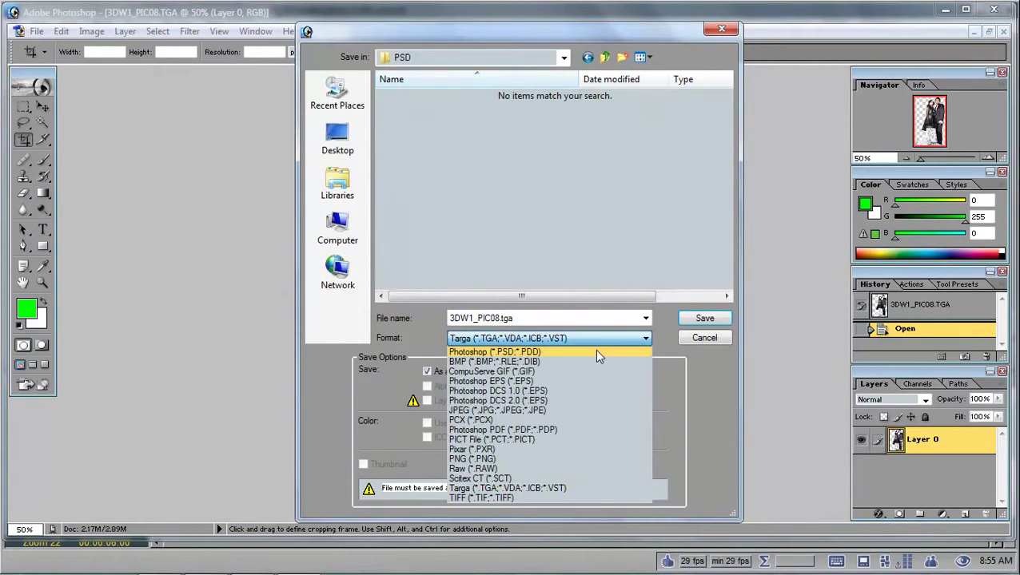
pyautogui.click(598, 352)
pyautogui.click(704, 318)
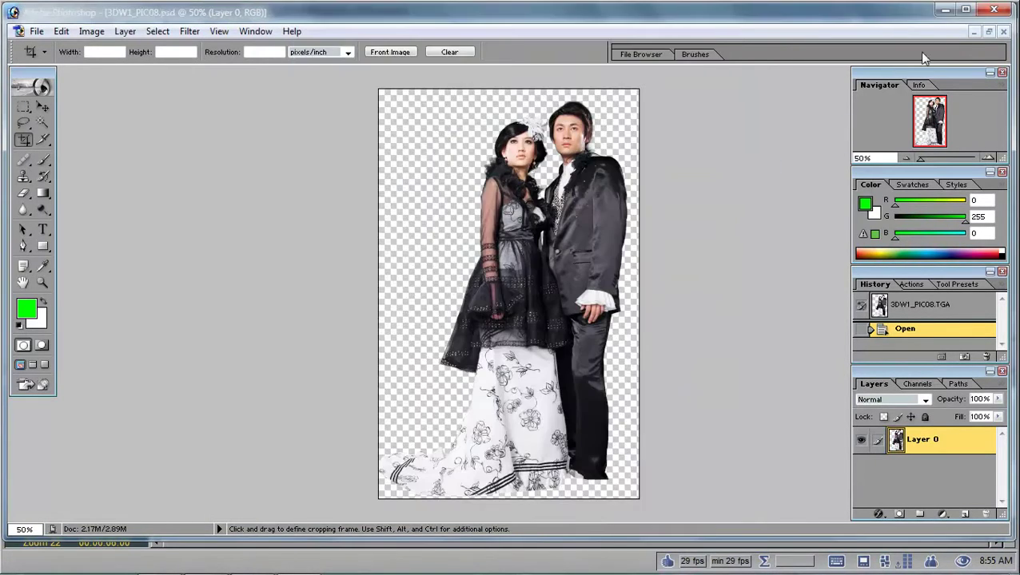
pyautogui.click(1003, 32)
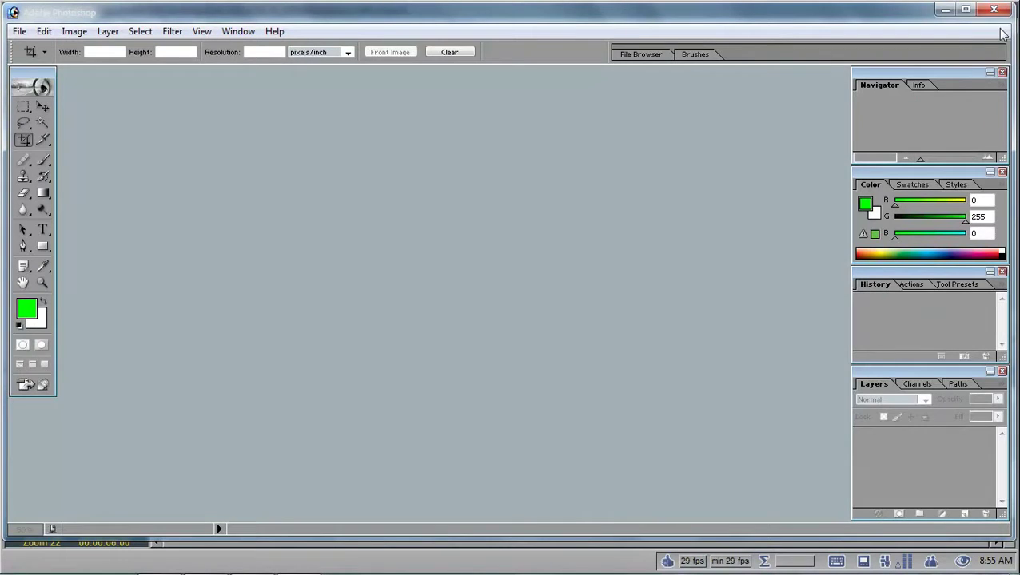
# Step: Return to Avid Liquid, send the 3DW1_PIC07 clip to Photoshop and maximize its image window
pyautogui.click(946, 9)
pyautogui.rightClick(194, 181)
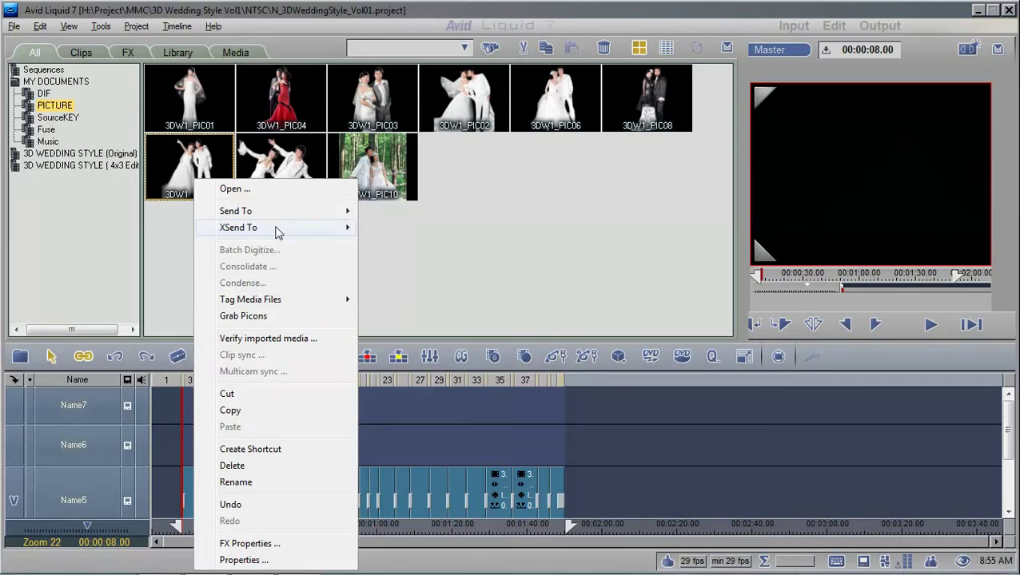
pyautogui.moveTo(279, 228)
pyautogui.click(420, 326)
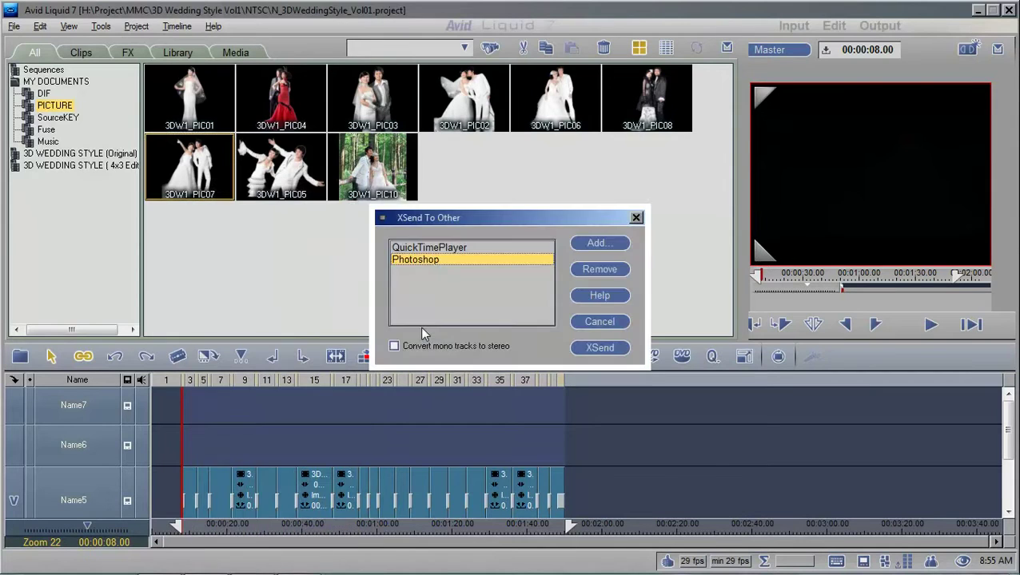
pyautogui.click(599, 348)
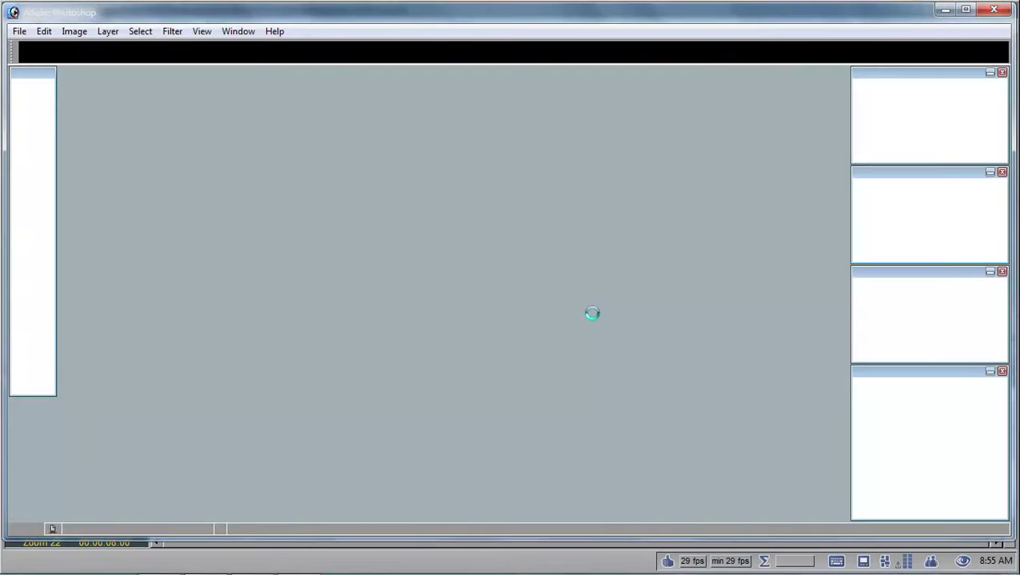
pyautogui.click(298, 81)
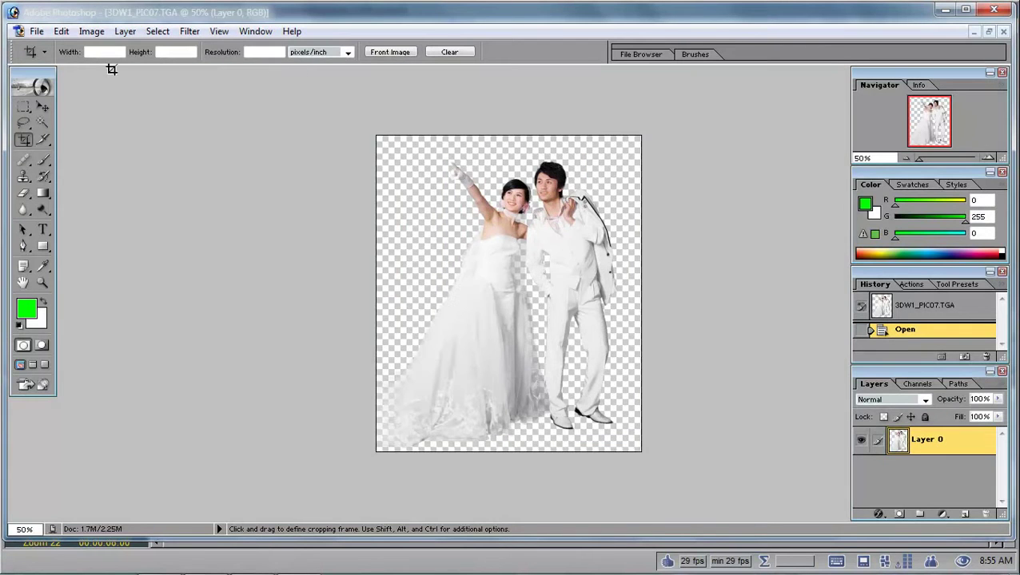
# Step: Save the image in Photoshop format as 3DW1_PIC07.psd in the PSD folder and close it
pyautogui.click(37, 32)
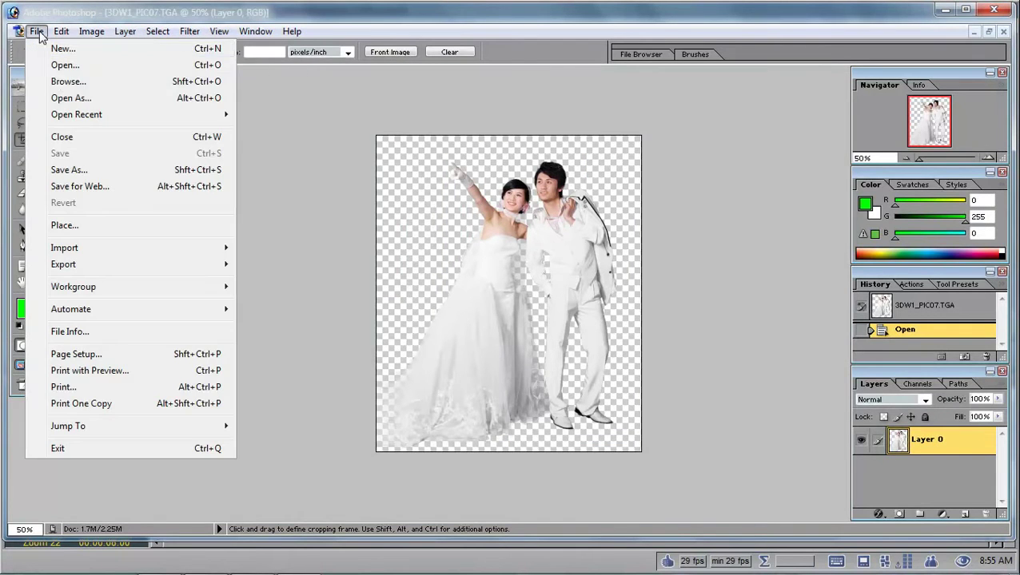
pyautogui.click(78, 168)
pyautogui.doubleClick(407, 85)
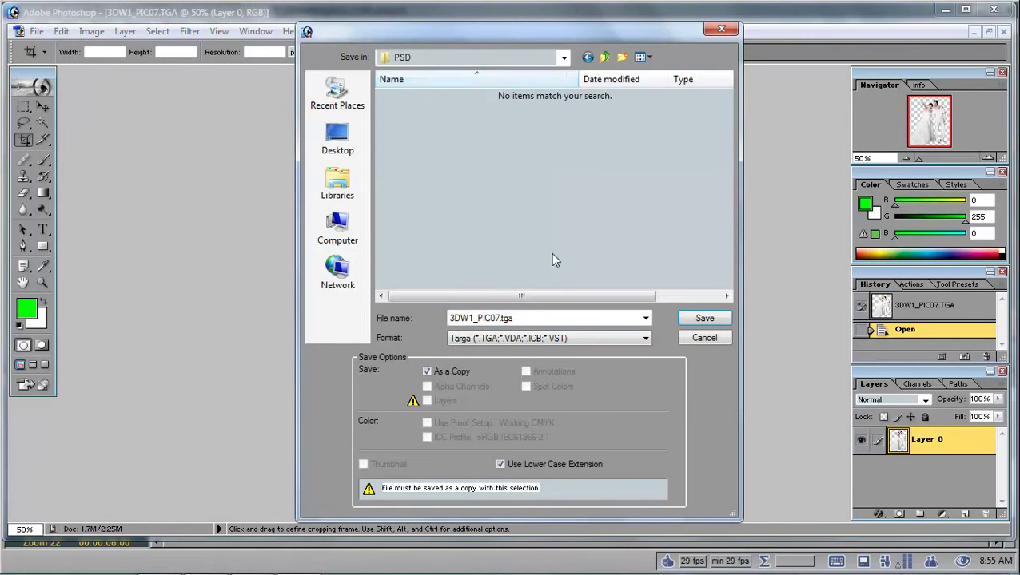
pyautogui.click(576, 337)
pyautogui.click(621, 351)
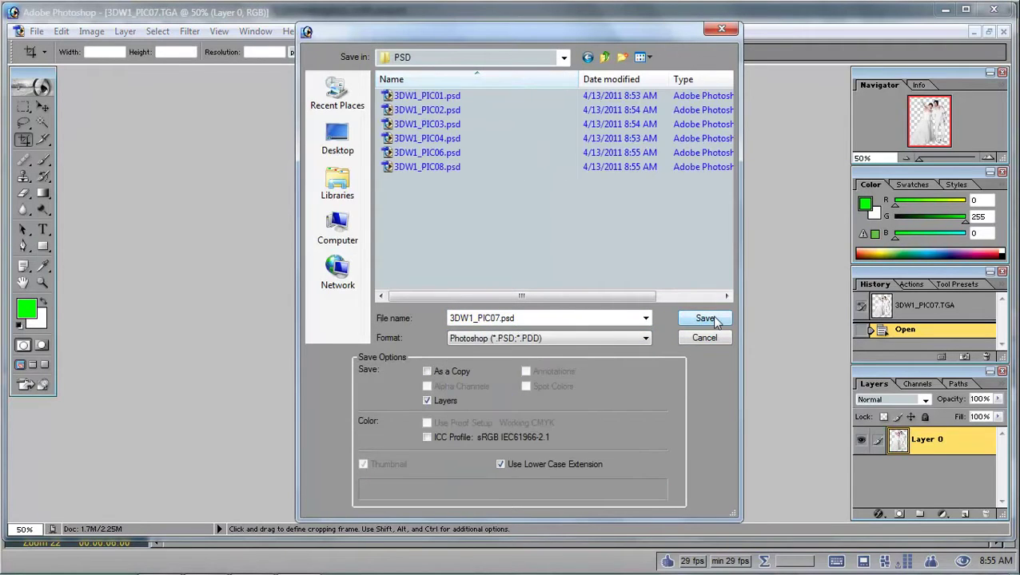
pyautogui.click(704, 318)
pyautogui.click(1003, 31)
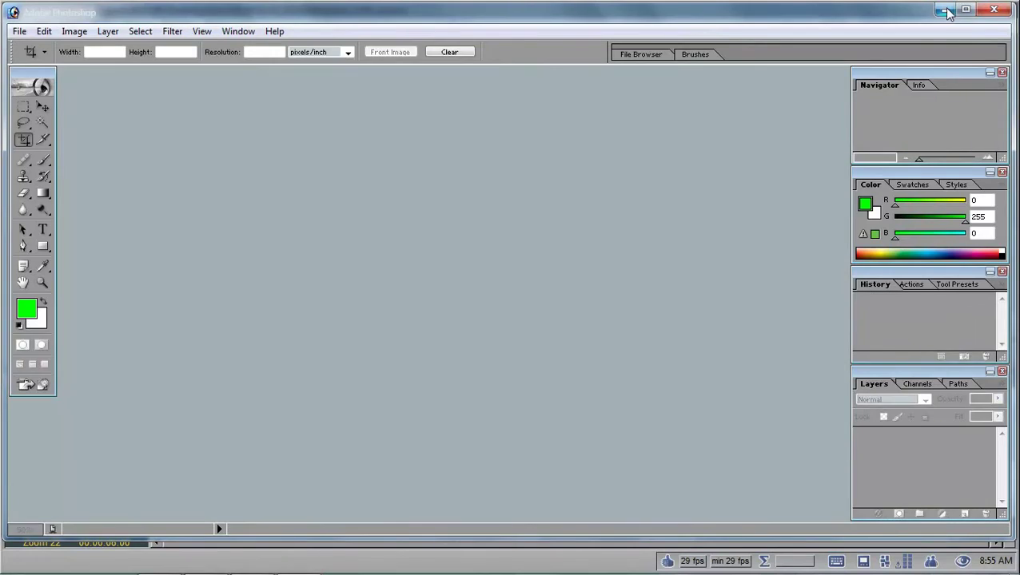
# Step: Return to Avid Liquid, send the 3DW1_PIC05 clip to Photoshop and maximize its image window
pyautogui.click(945, 10)
pyautogui.rightClick(294, 158)
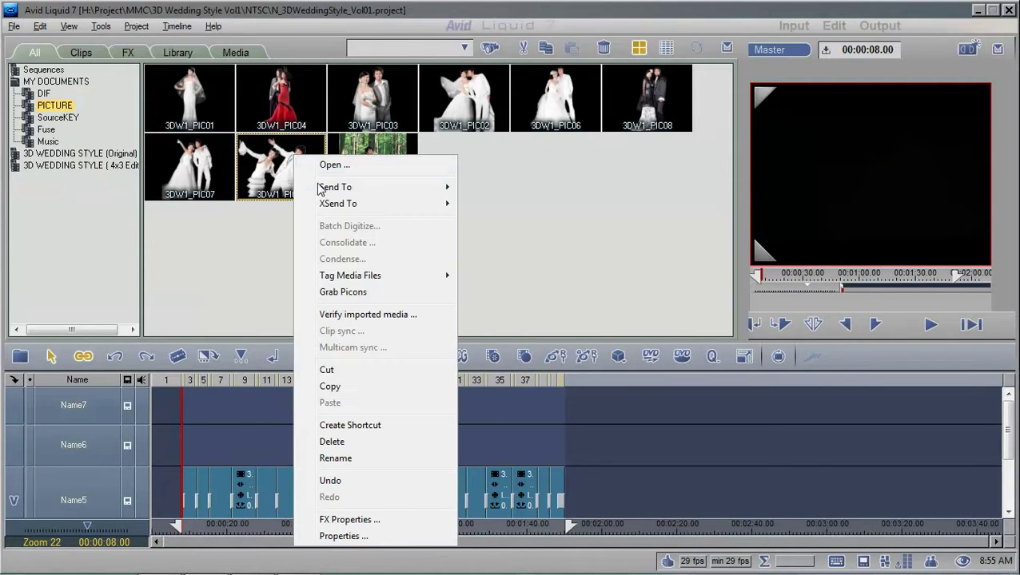
pyautogui.moveTo(349, 205)
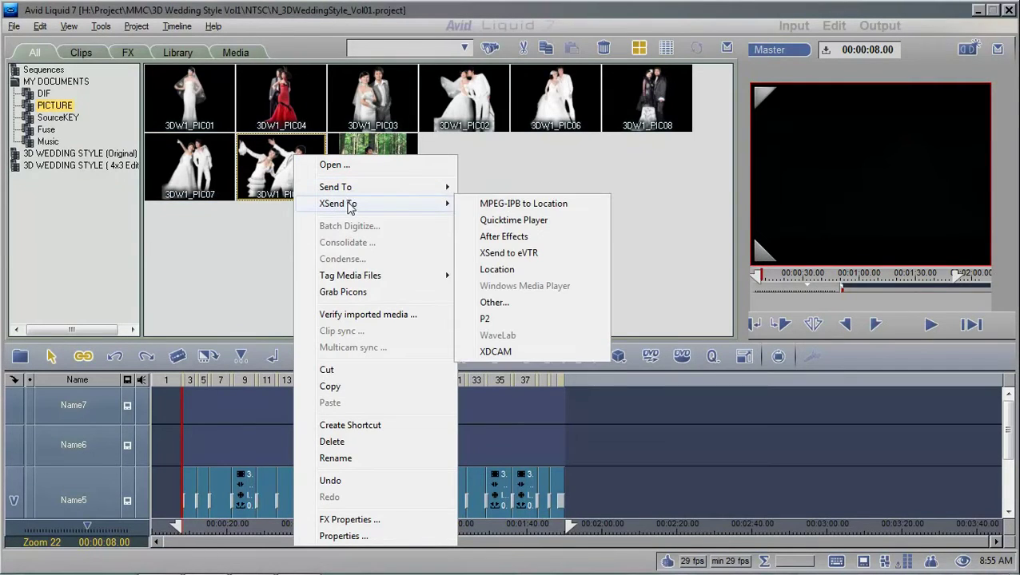
pyautogui.click(514, 304)
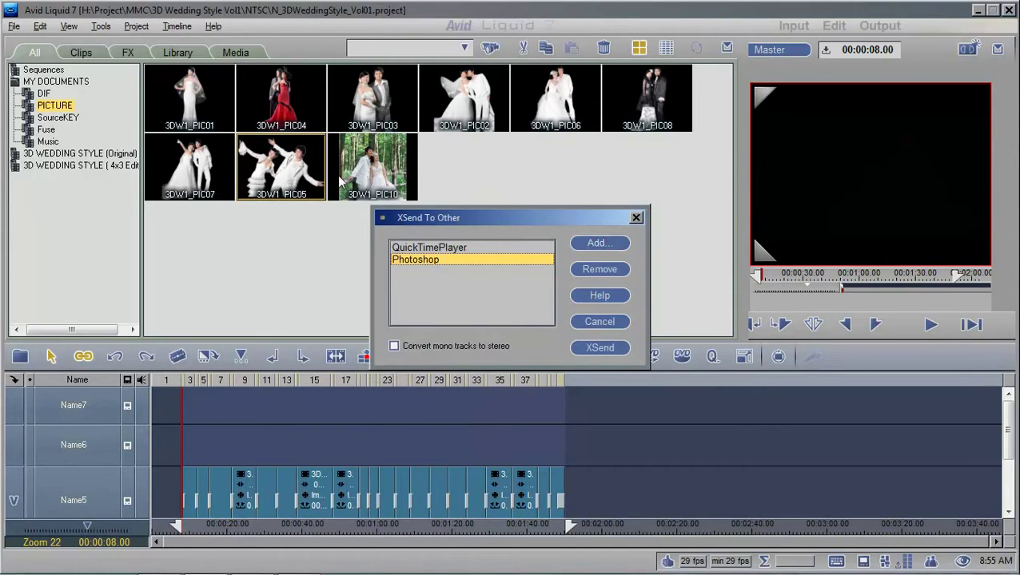
pyautogui.click(601, 349)
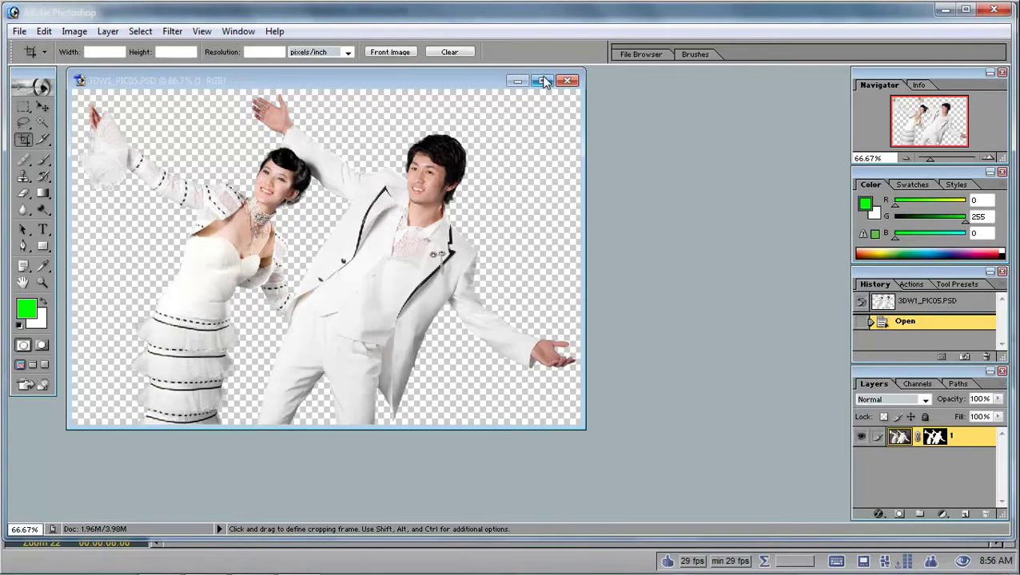
pyautogui.click(542, 80)
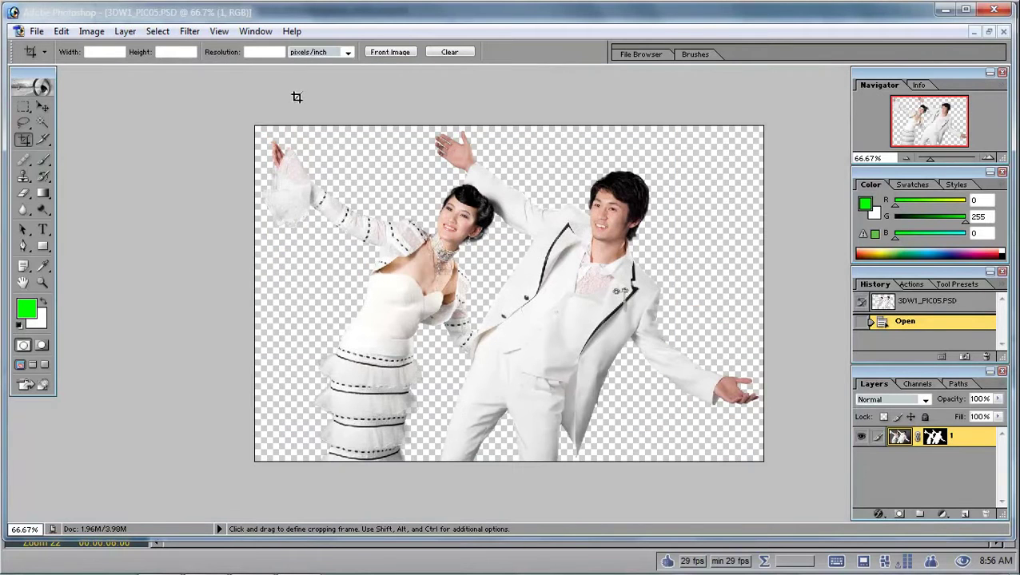
# Step: Save the image in Photoshop format as 3DW1_PIC05.psd in the PSD folder and close it
pyautogui.click(37, 32)
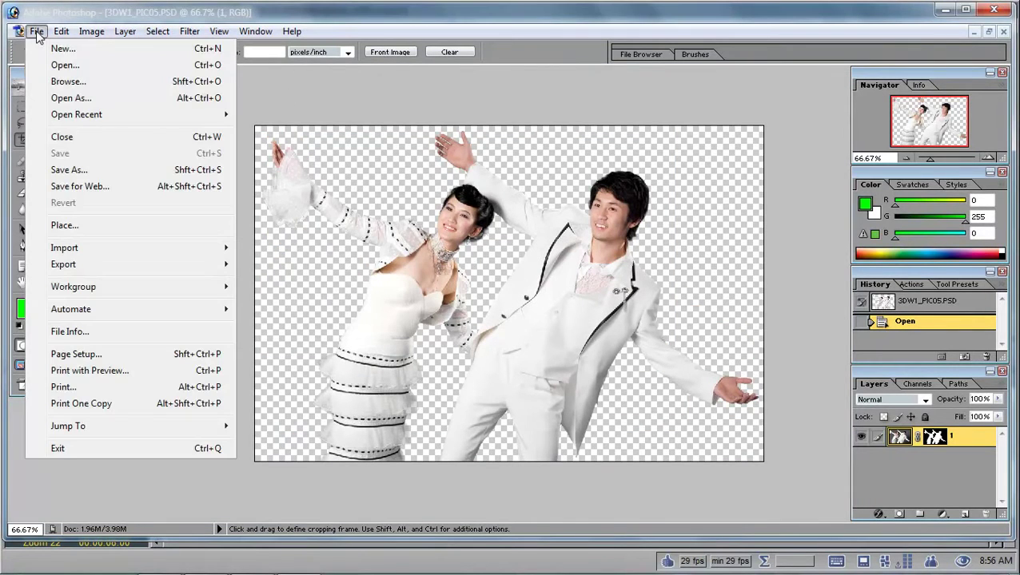
pyautogui.click(105, 171)
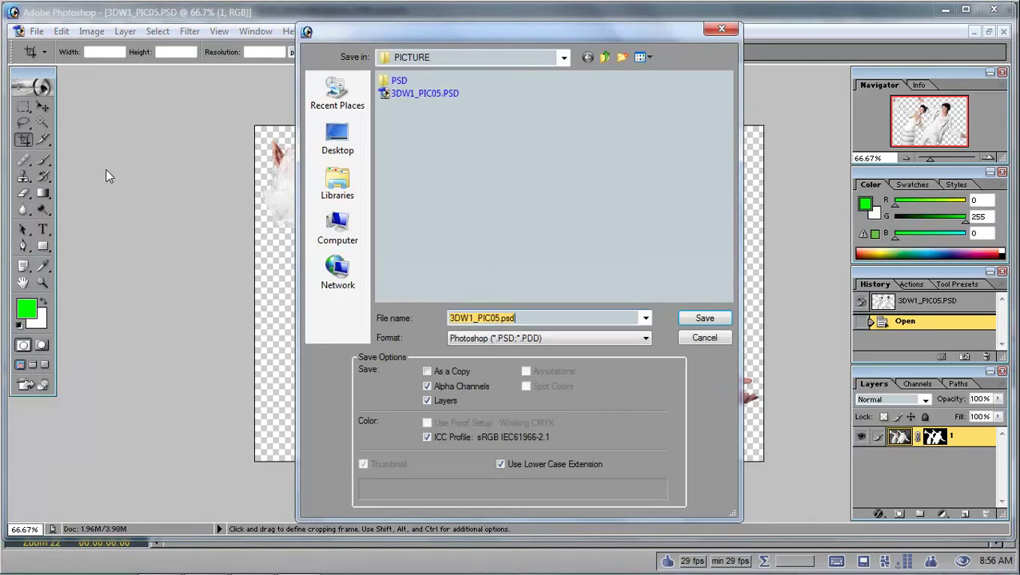
pyautogui.doubleClick(399, 81)
pyautogui.click(583, 340)
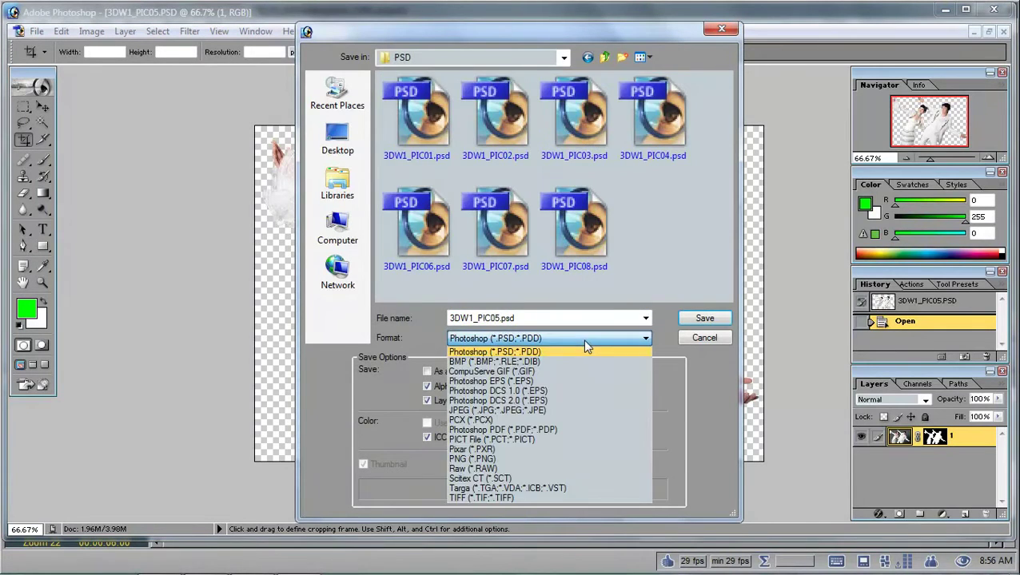
pyautogui.click(582, 340)
pyautogui.click(704, 318)
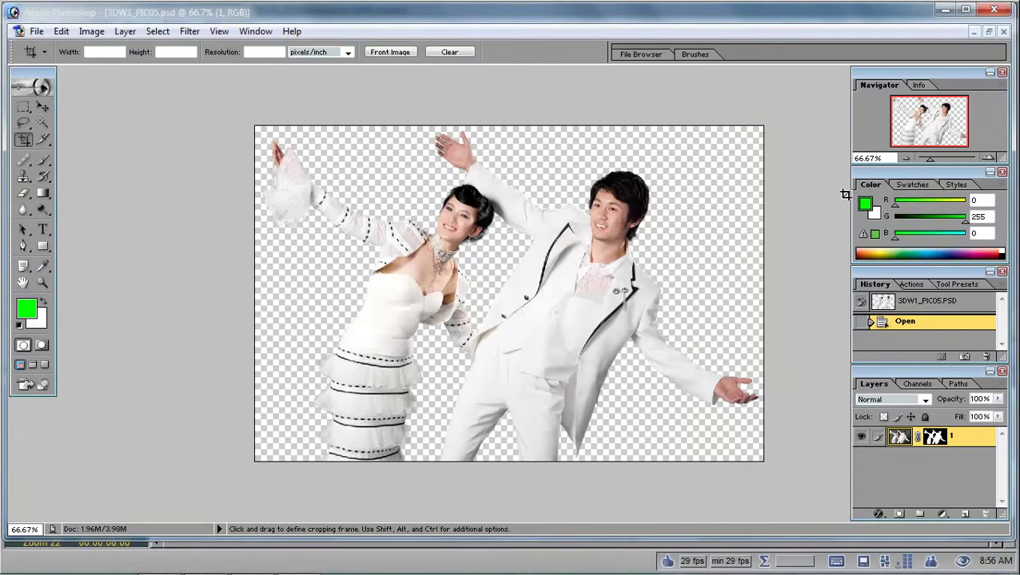
pyautogui.click(1003, 32)
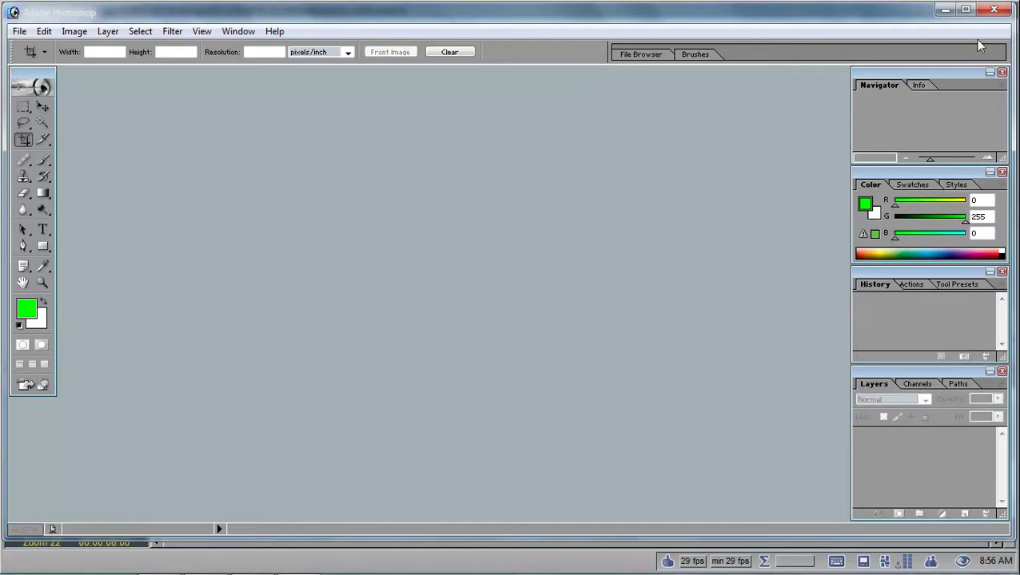
# Step: Return to Avid Liquid and create a new rack named PSD under MY DOCUMENTS
pyautogui.click(944, 10)
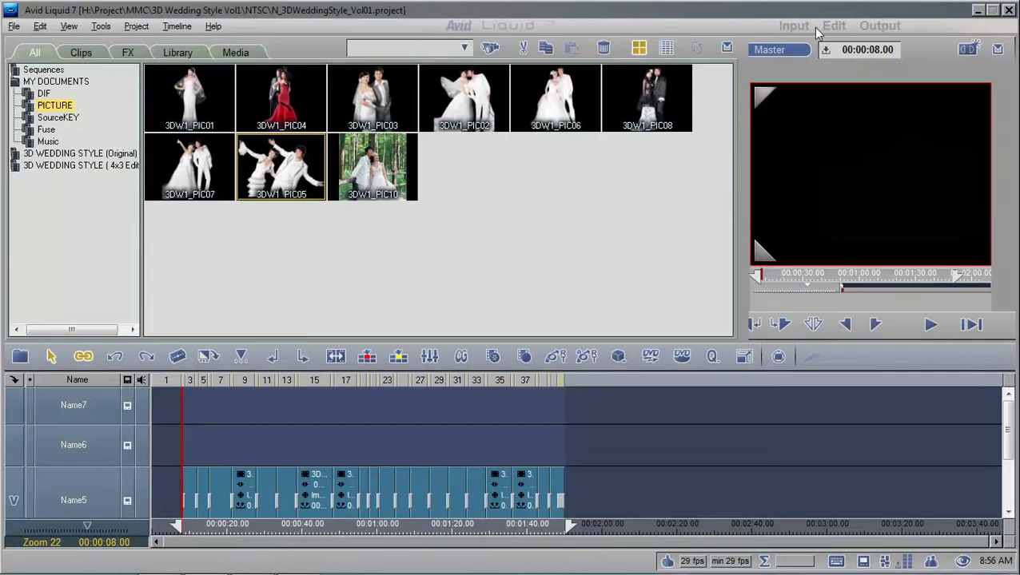
pyautogui.click(46, 142)
pyautogui.rightClick(65, 207)
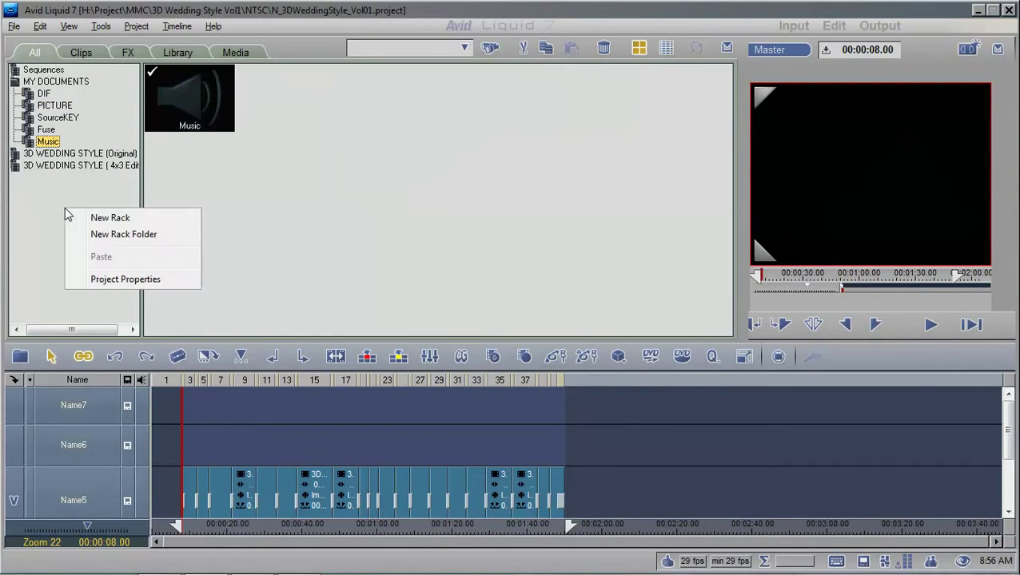
pyautogui.click(57, 81)
pyautogui.rightClick(67, 81)
pyautogui.click(77, 89)
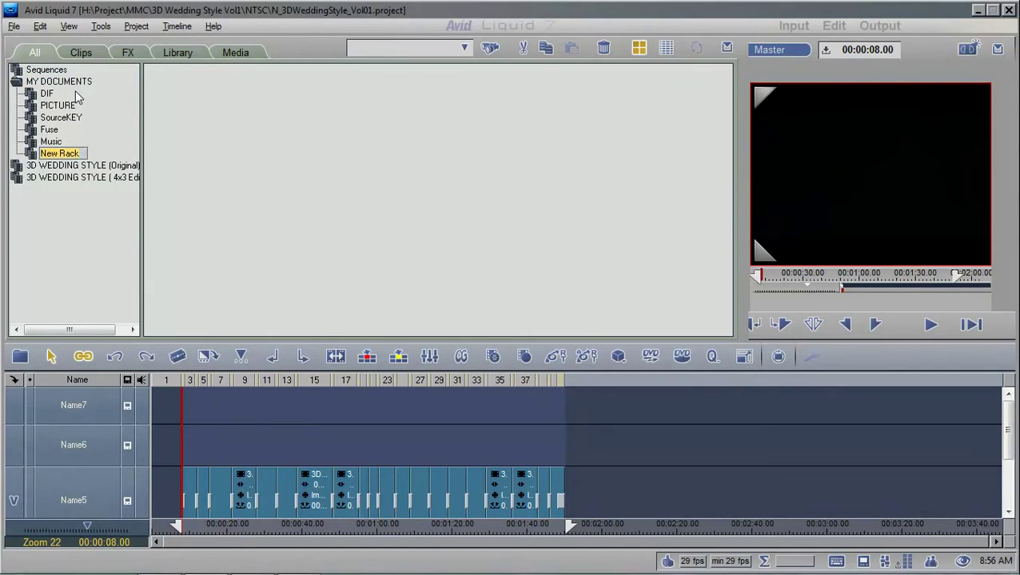
pyautogui.write('PSD')
pyautogui.press('Return')
# Step: Start a media clip import into the PSD rack and browse to H:\Project\MMC\3D Wedding Style Vol1\NTSC\My Documents\PICTURE\PSD
pyautogui.rightClick(356, 196)
pyautogui.moveTo(466, 210)
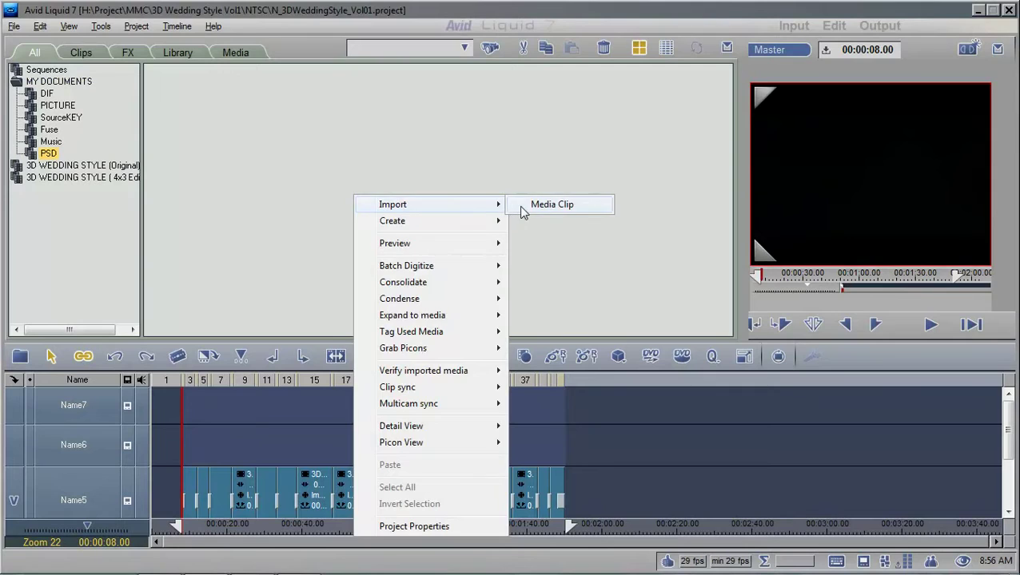
pyautogui.click(552, 205)
pyautogui.click(482, 76)
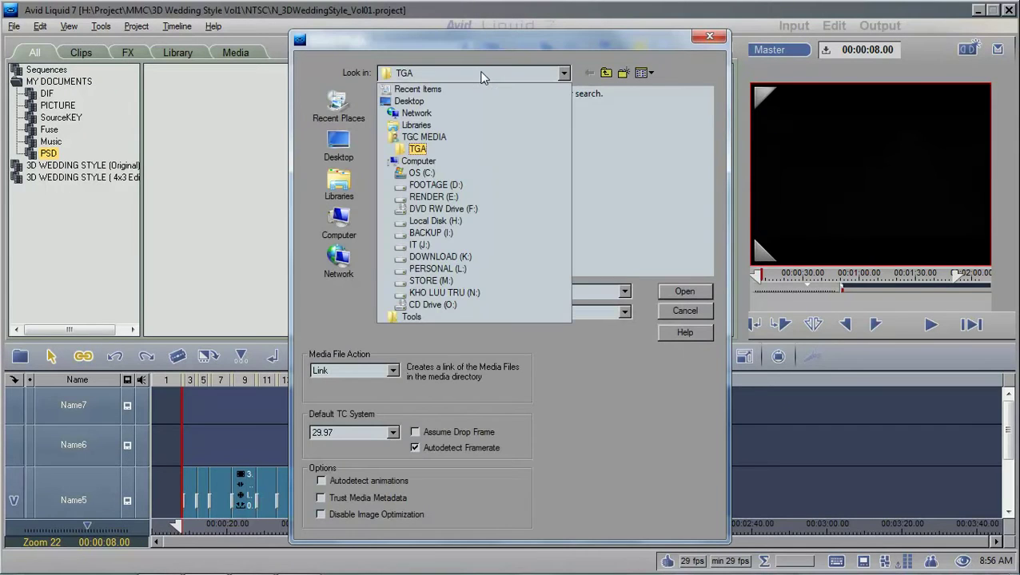
pyautogui.click(435, 222)
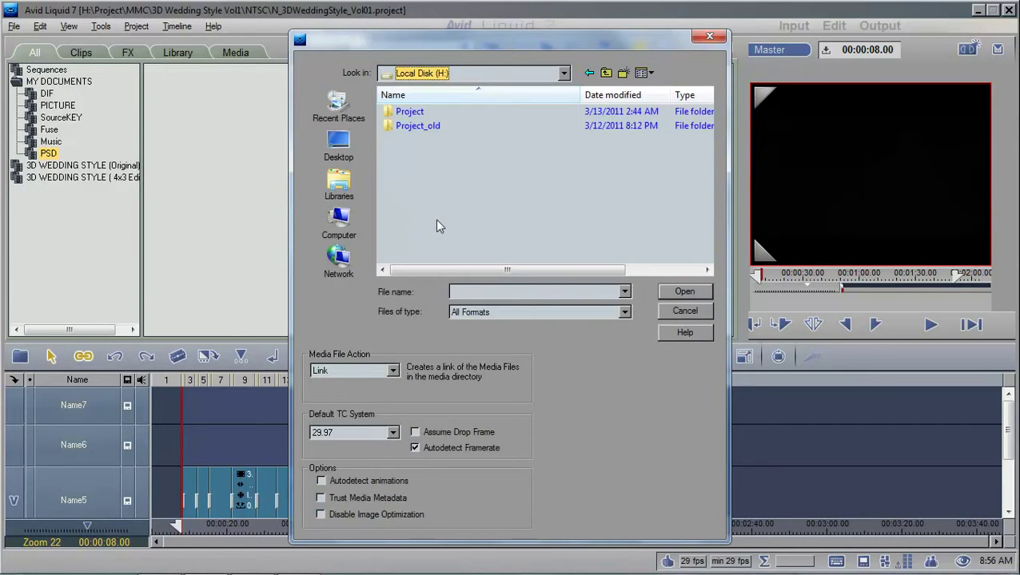
pyautogui.doubleClick(411, 111)
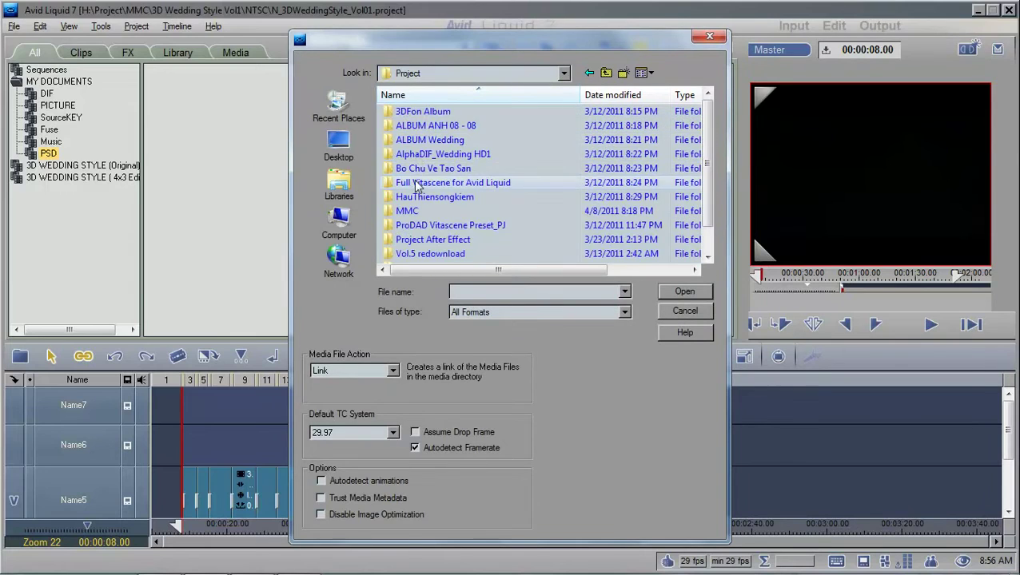
pyautogui.doubleClick(413, 212)
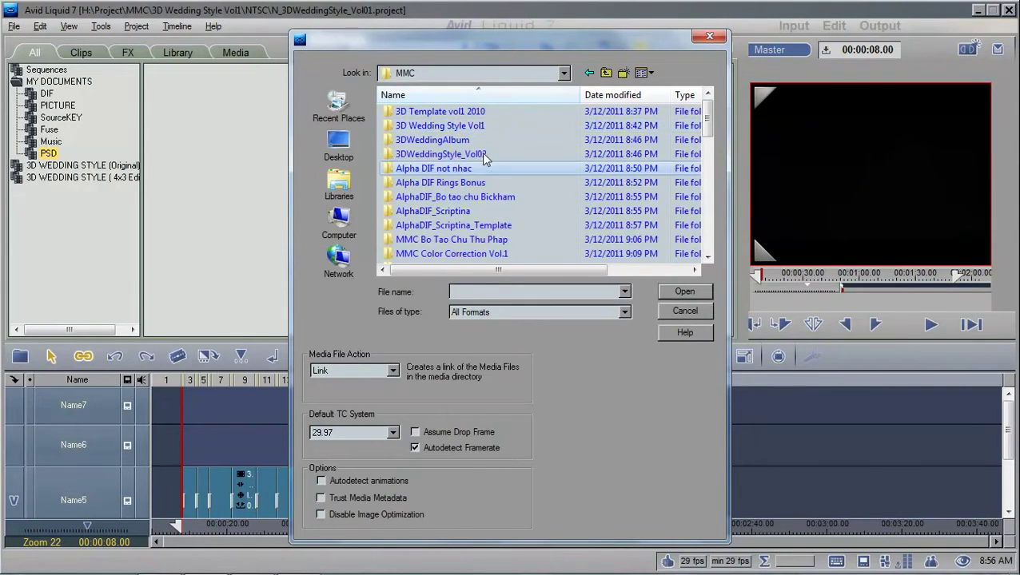
pyautogui.doubleClick(431, 125)
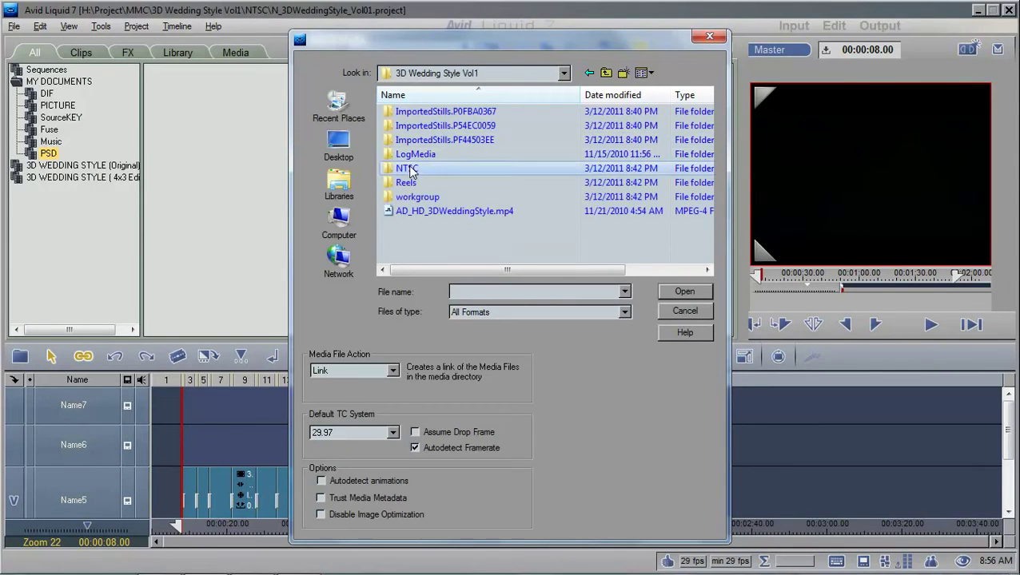
pyautogui.doubleClick(409, 170)
pyautogui.doubleClick(433, 116)
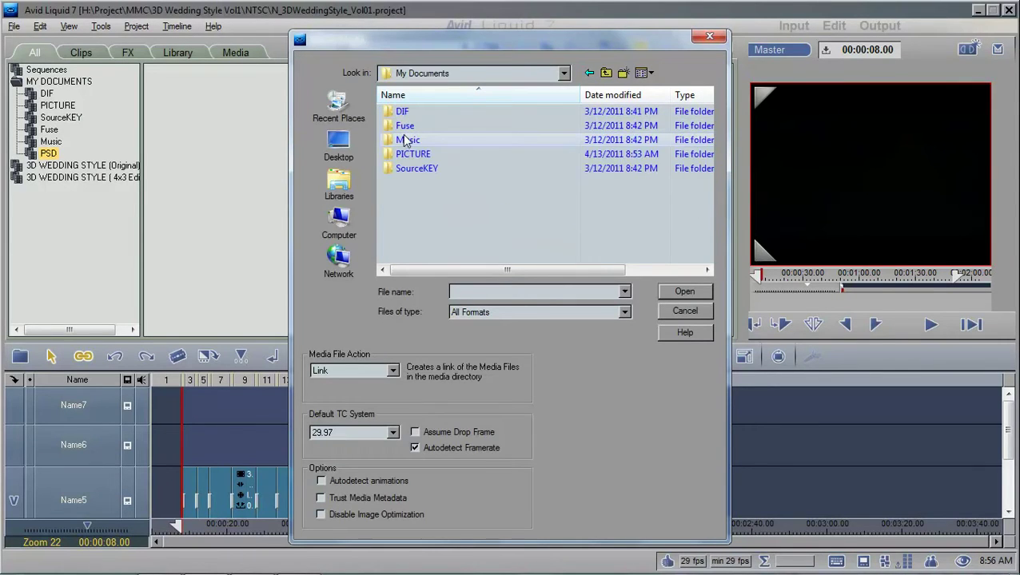
pyautogui.doubleClick(412, 155)
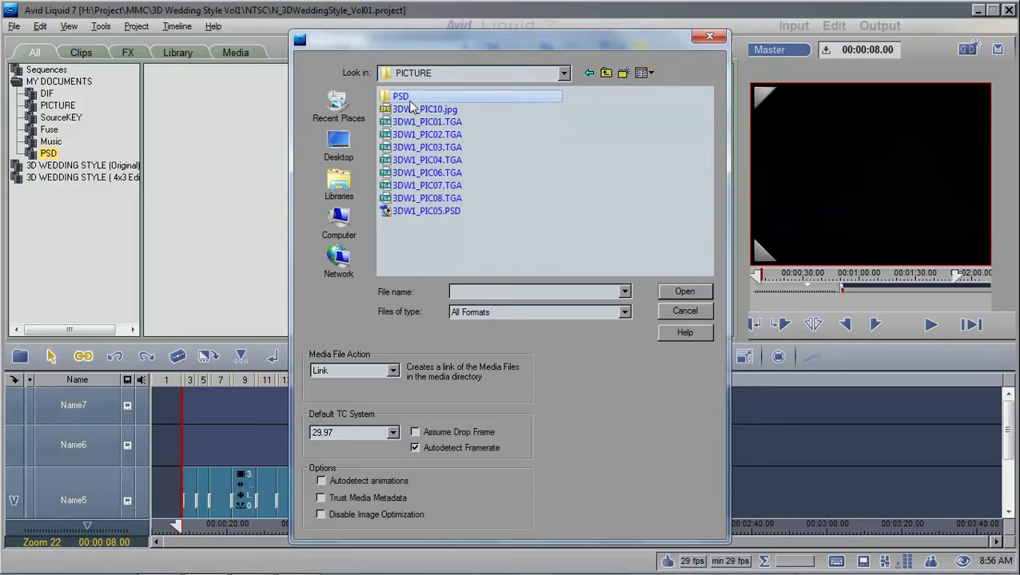
pyautogui.doubleClick(406, 98)
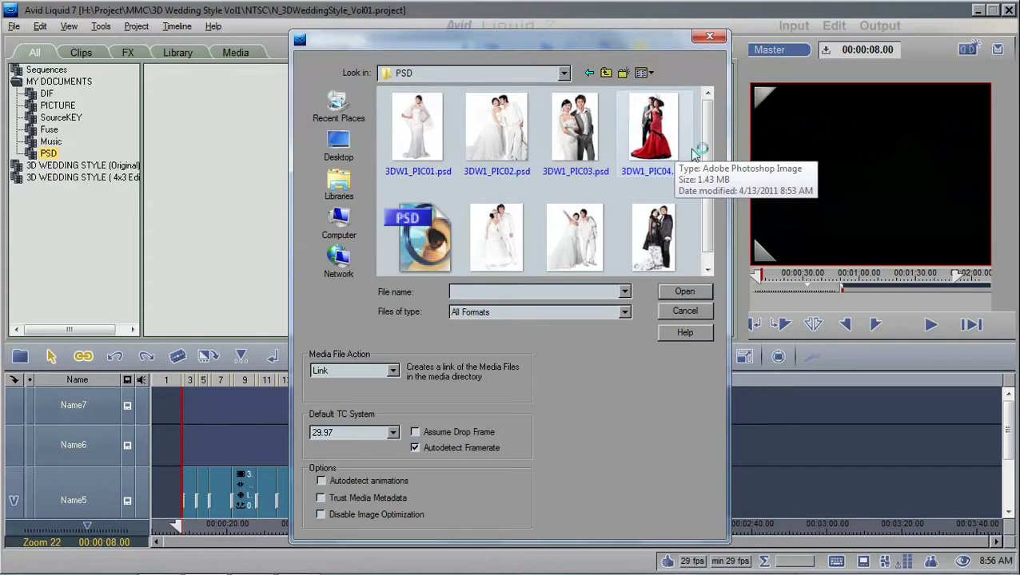
# Step: Import all the PSD pictures from the folder as links, replacing every file that already exists in the project
pyautogui.scroll(-1, 710, 175)
pyautogui.hotkey('ctrl', 'a')
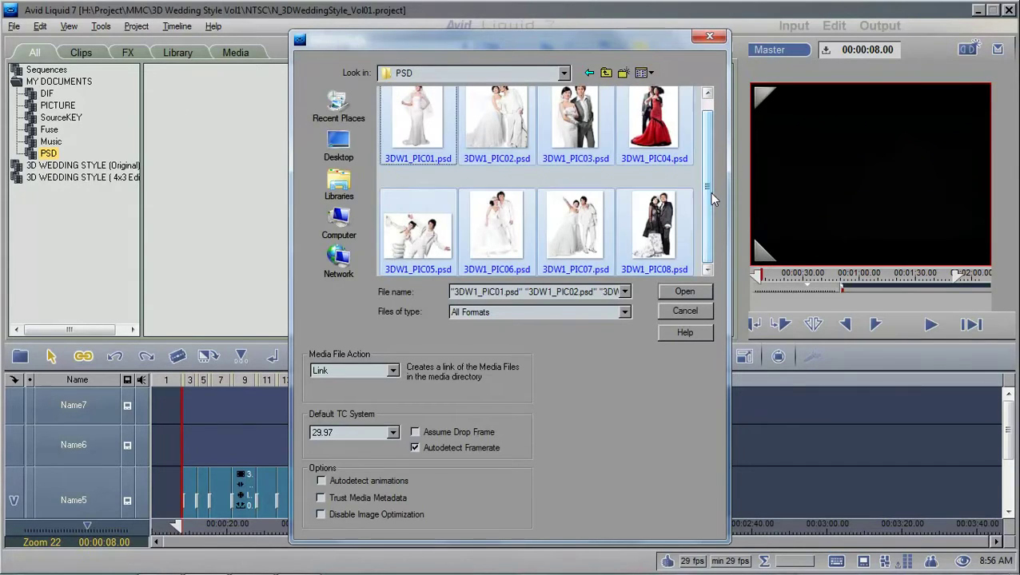
pyautogui.click(679, 290)
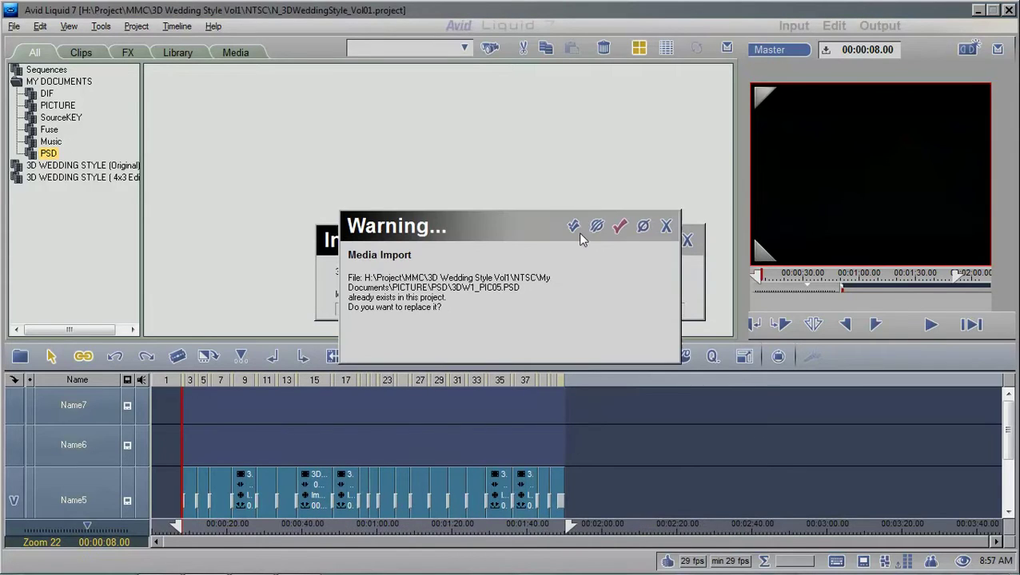
pyautogui.click(574, 227)
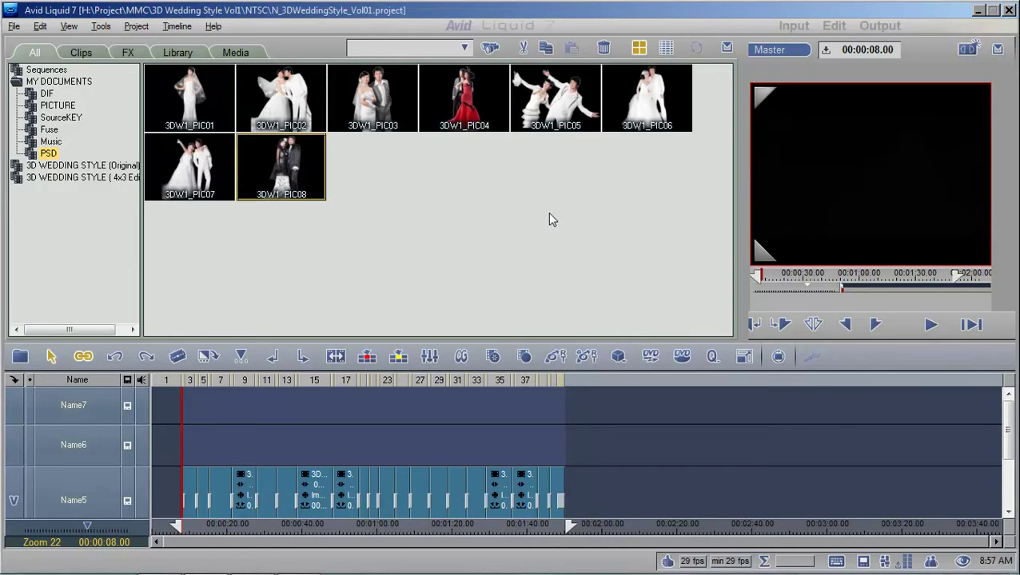
# Step: Preview the imported 3DW1_PIC01 clip in the source viewer
pyautogui.click(182, 110)
pyautogui.moveTo(850, 275)
pyautogui.mouseDown()
pyautogui.moveTo(872, 275)
pyautogui.moveTo(834, 275)
pyautogui.mouseUp()
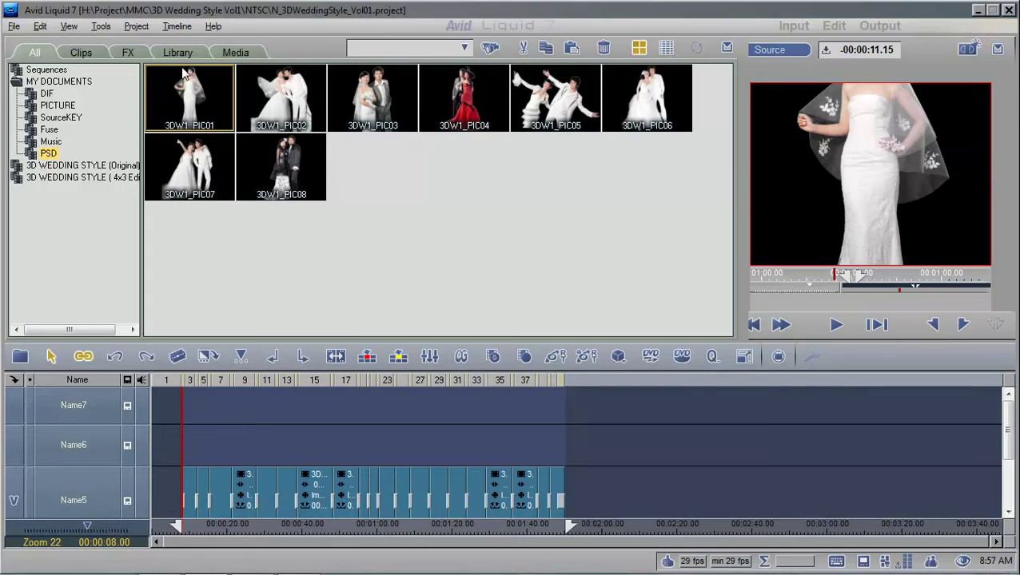
pyautogui.click(278, 106)
pyautogui.click(197, 104)
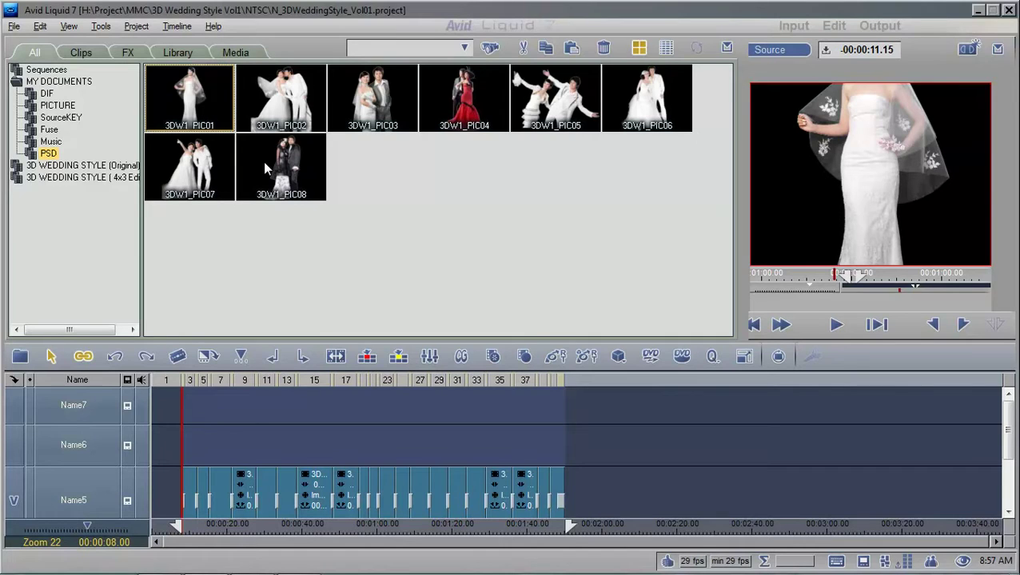
# Step: Open the 3D STYLE 01 sequence from the 3D WEDDING STYLE (Original) rack and turn off video display for its DEMO track
pyautogui.click(67, 83)
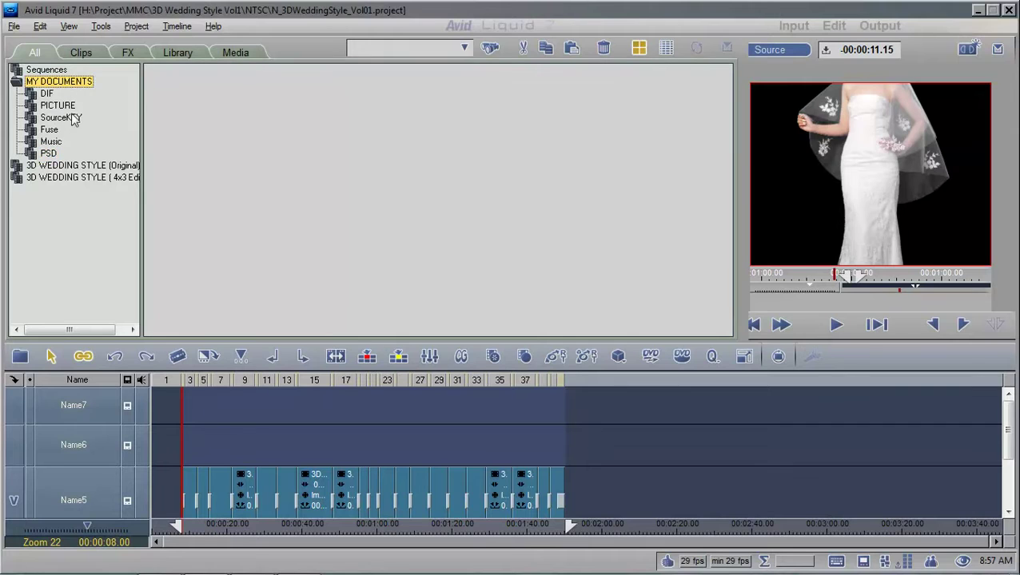
pyautogui.click(73, 166)
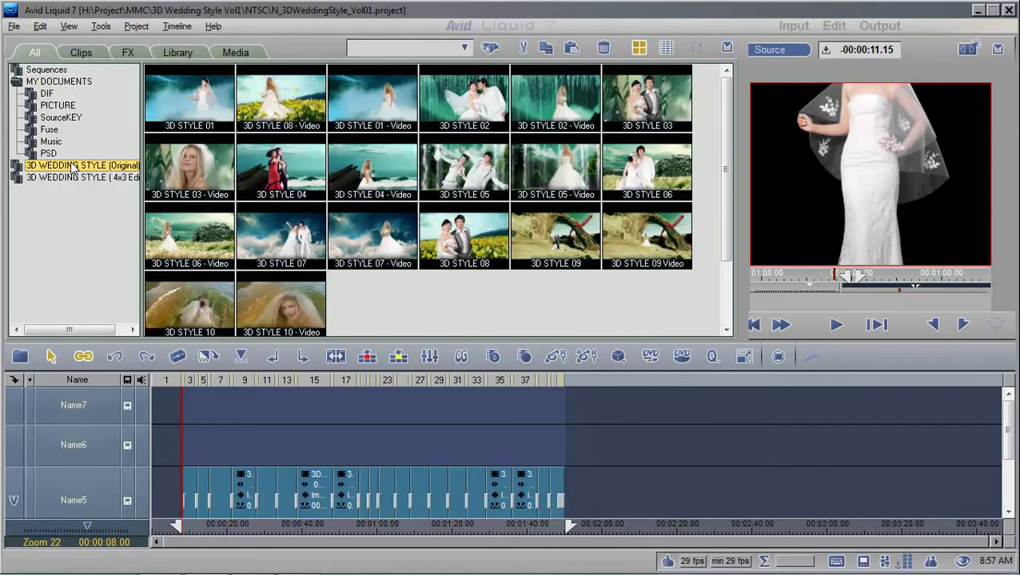
pyautogui.doubleClick(202, 110)
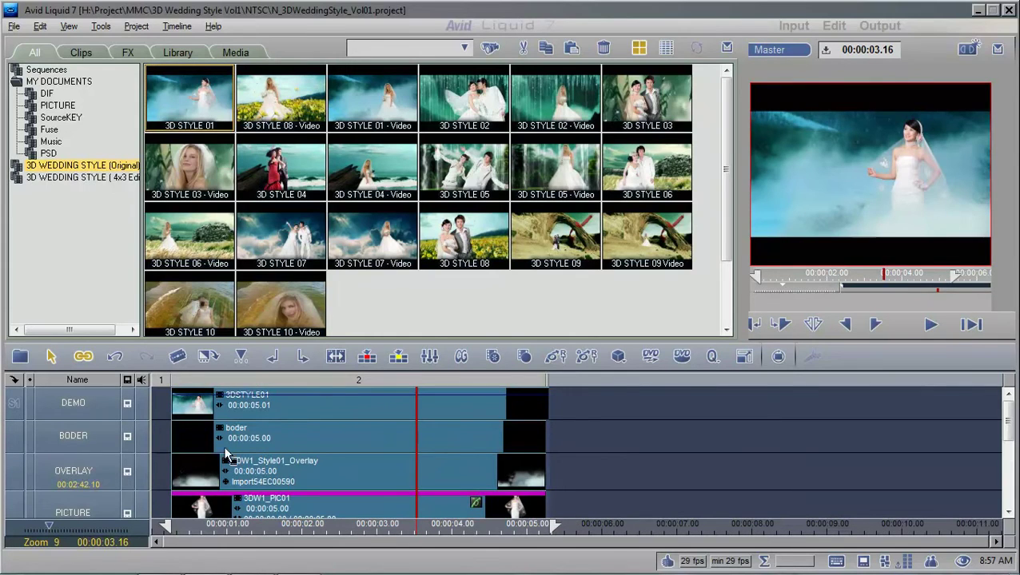
pyautogui.click(127, 405)
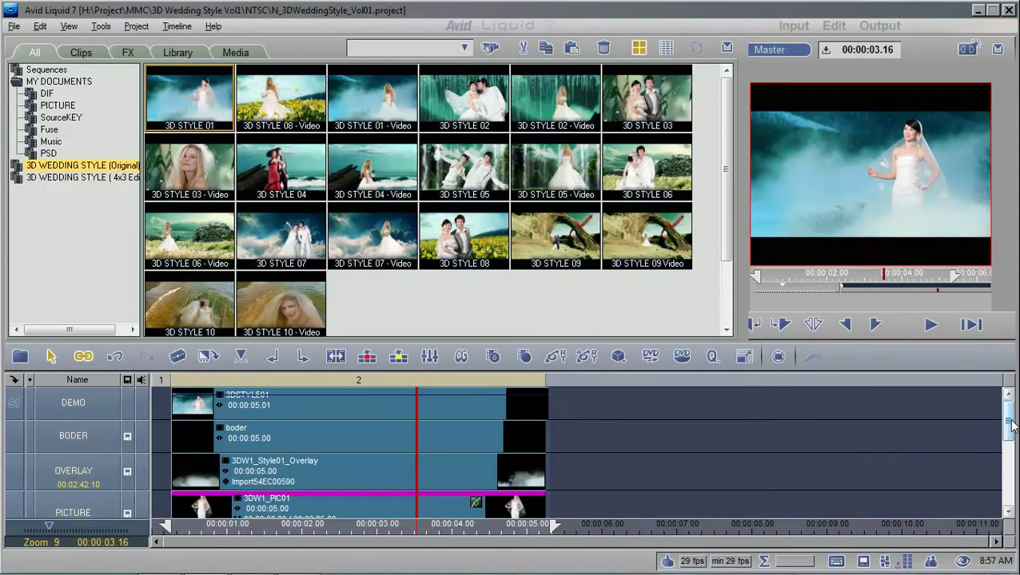
# Step: View the 3DW1_PIC01 clip of the PICTURE track in the Clip Viewer and close the viewer
pyautogui.scroll(-1, 1012, 426)
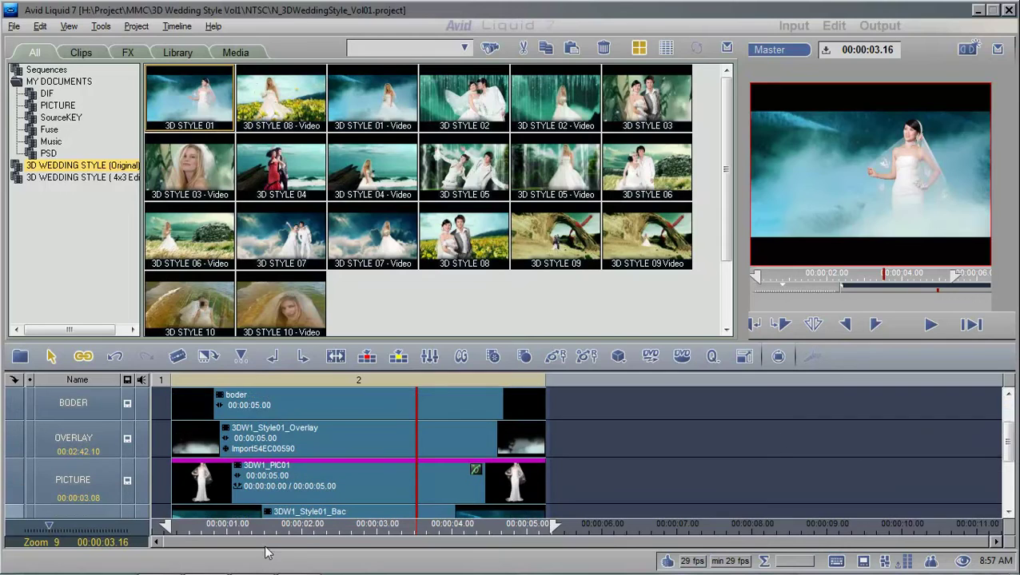
pyautogui.doubleClick(303, 495)
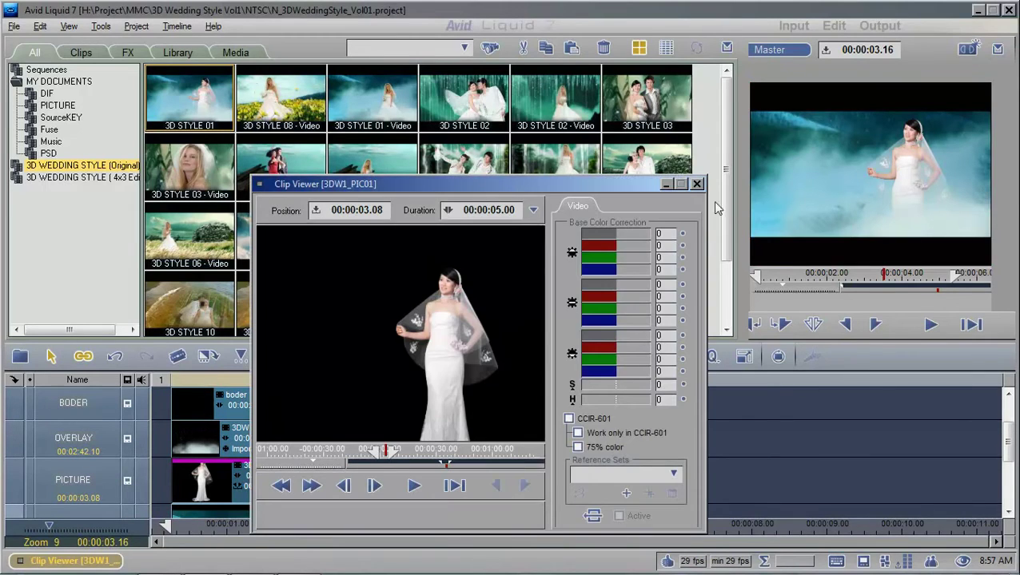
pyautogui.click(695, 185)
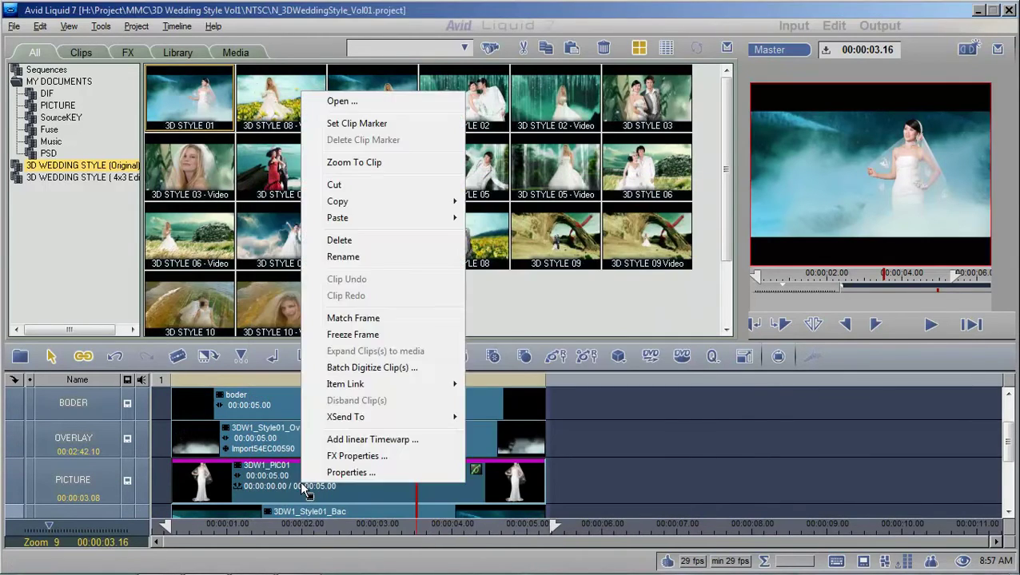
# Step: Check the video and general properties of the timeline's 3DW1_PIC01 clip, including its source file and duration
pyautogui.rightClick(303, 483)
pyautogui.click(338, 474)
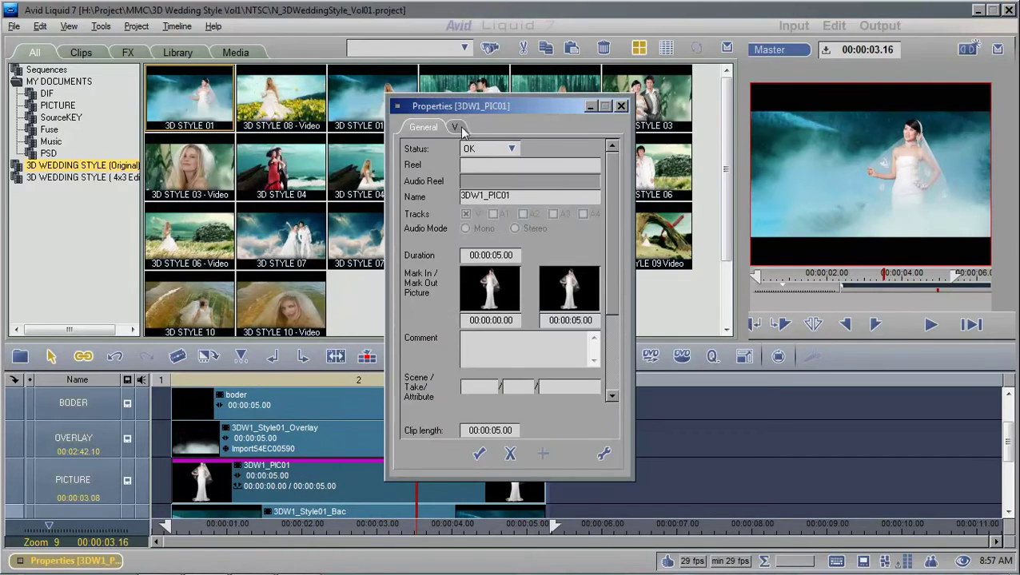
pyautogui.click(461, 129)
pyautogui.moveTo(461, 313); pyautogui.dragTo(479, 318)
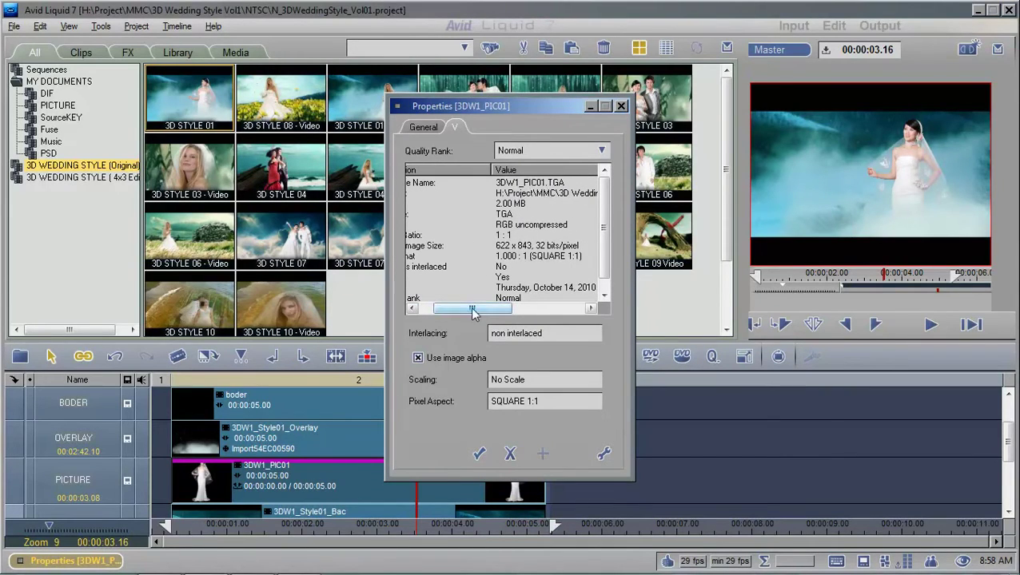
pyautogui.click(425, 129)
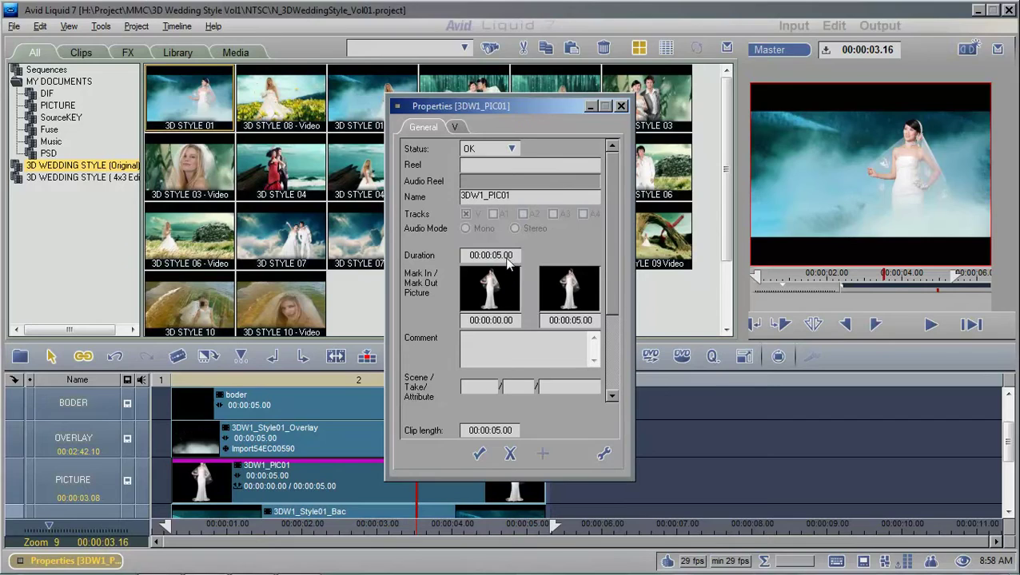
pyautogui.click(479, 453)
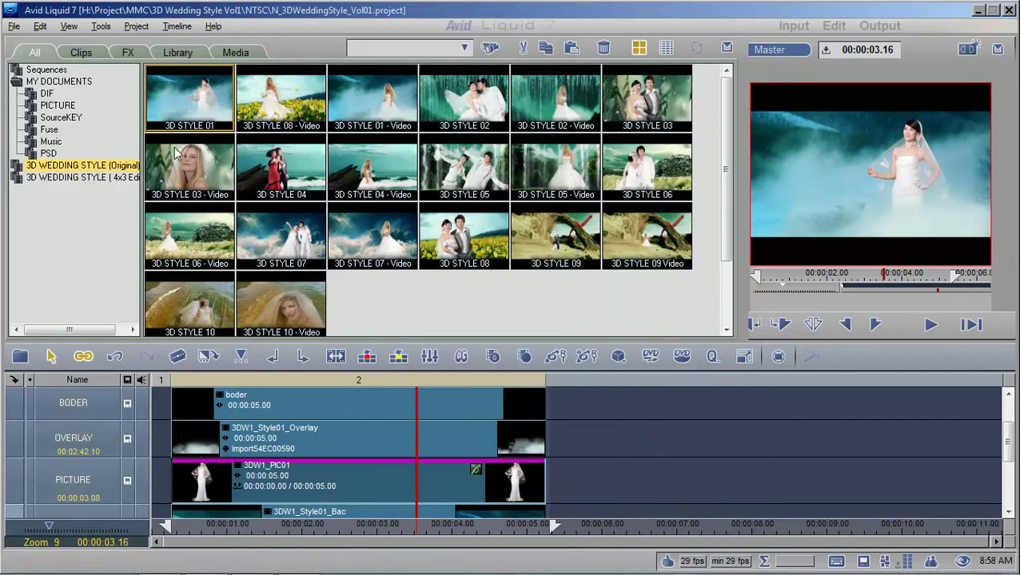
# Step: Set the duration of the 3DW1_PIC01 clip in the PSD rack to 00:00:05.00 in its properties
pyautogui.click(50, 153)
pyautogui.rightClick(194, 116)
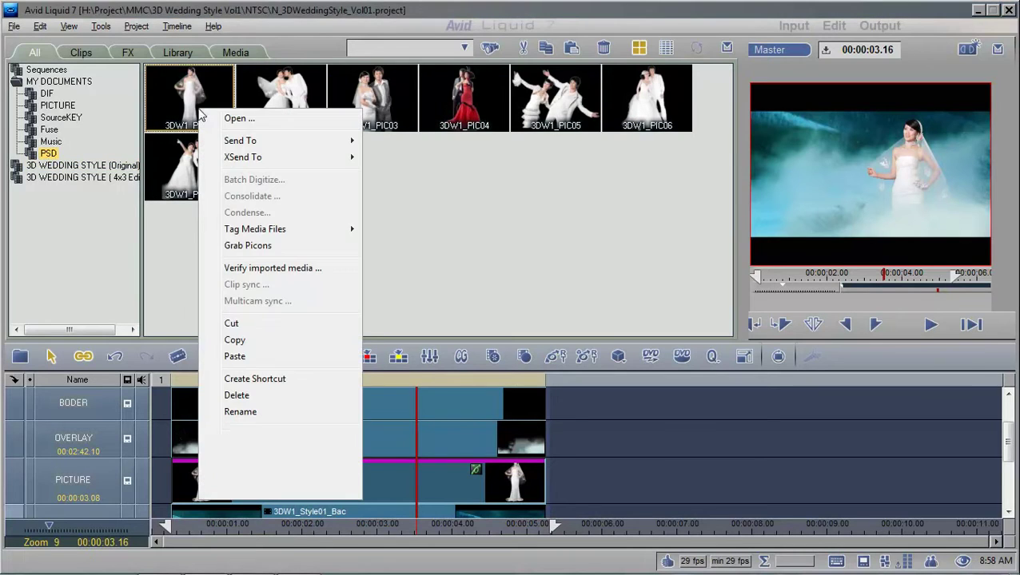
pyautogui.click(247, 487)
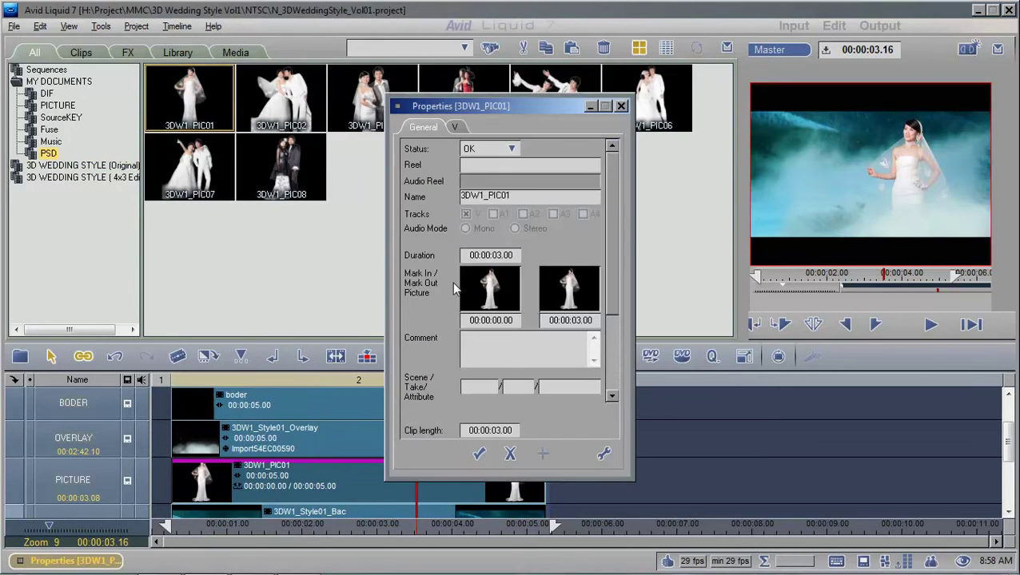
pyautogui.moveTo(500, 105); pyautogui.dragTo(420, 92)
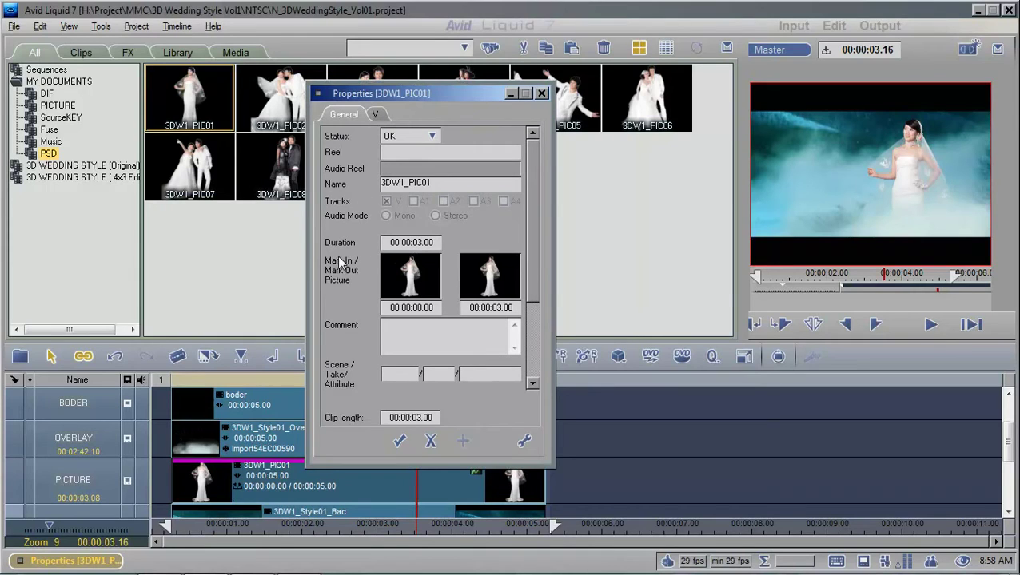
pyautogui.click(421, 245)
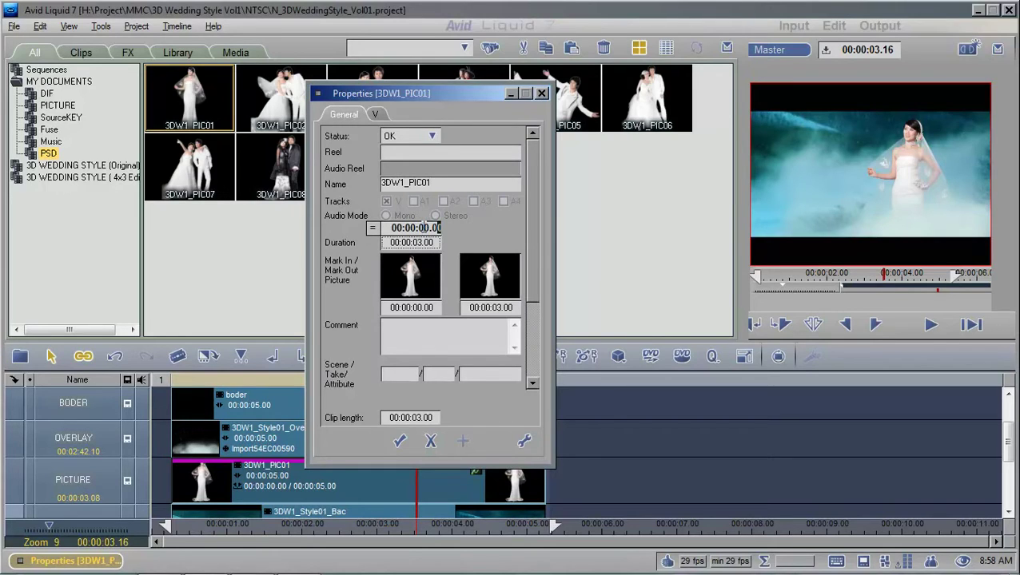
pyautogui.doubleClick(424, 228)
pyautogui.press('Return')
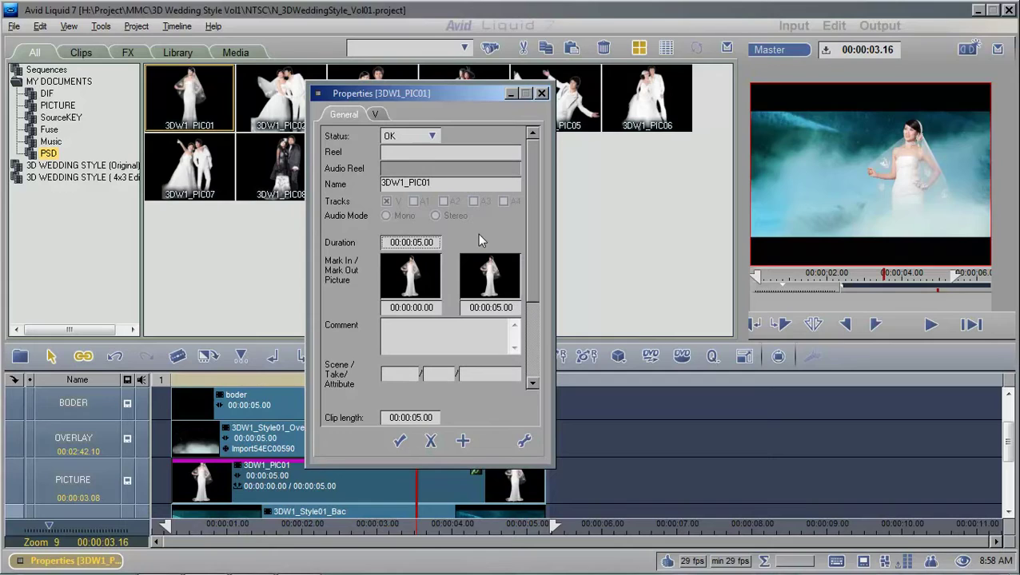
pyautogui.click(399, 442)
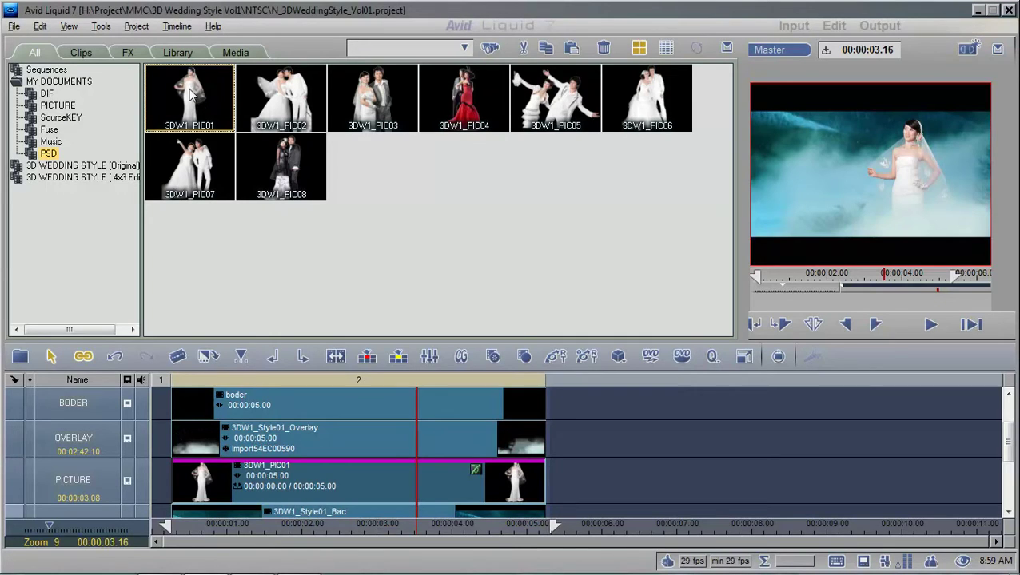
# Step: Replace the 3DW1_PIC01 clip on the PICTURE track with the 3DW1_PIC01 clip from the PSD rack, starting at the sequence's beginning
pyautogui.moveTo(188, 90)
pyautogui.mouseDown()
pyautogui.moveTo(196, 250)
pyautogui.moveTo(171, 495)
pyautogui.mouseUp()
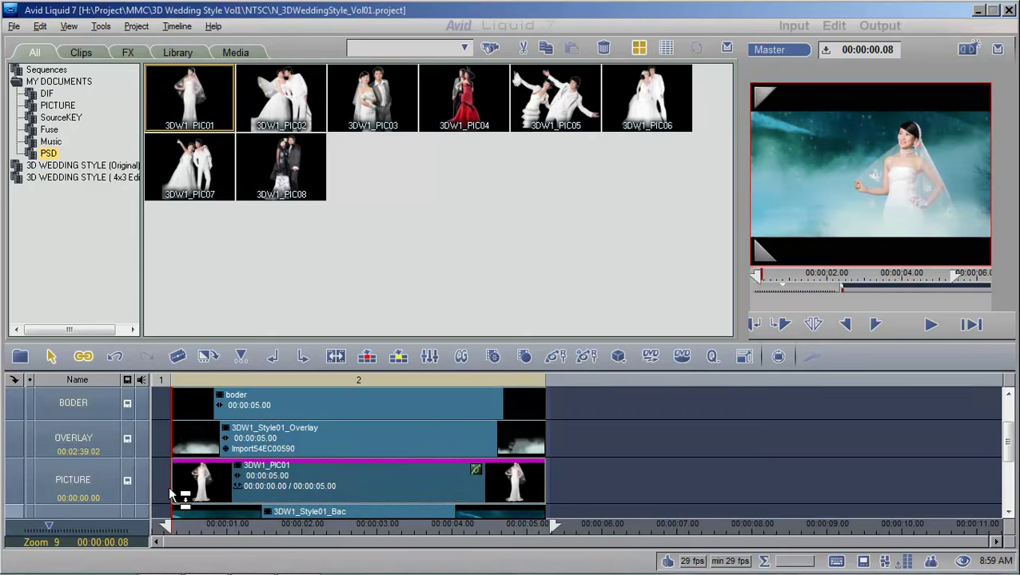
pyautogui.moveTo(171, 495); pyautogui.dragTo(167, 486)
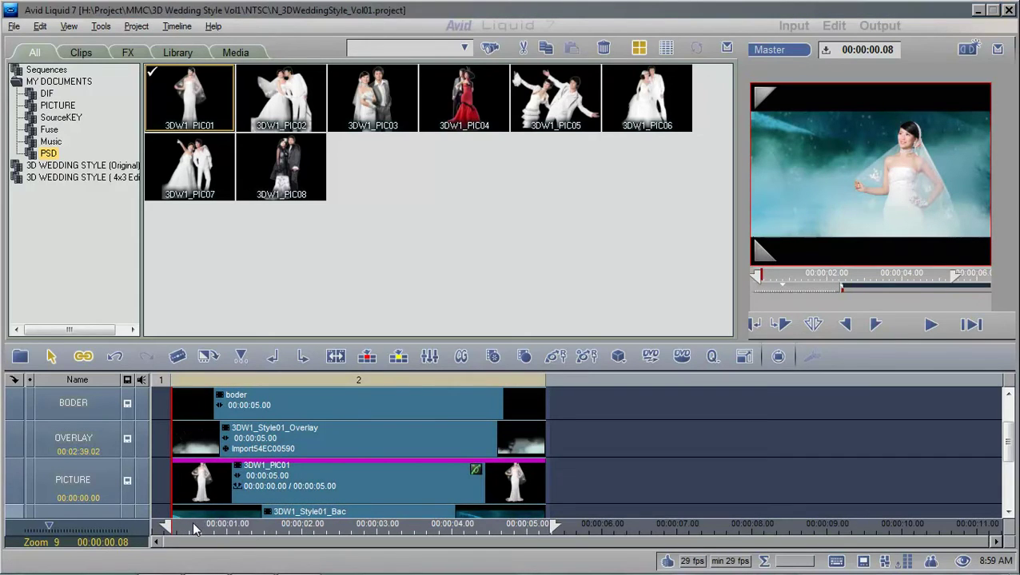
# Step: Check the general and video properties of the replaced 3DW1_PIC01 clip on the PICTURE track, including its source file
pyautogui.rightClick(302, 484)
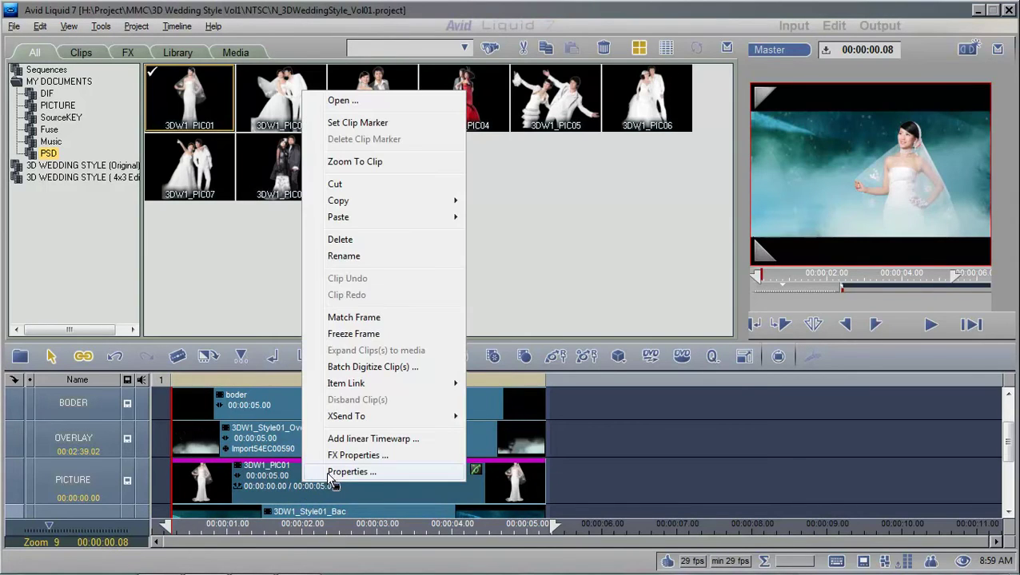
pyautogui.click(334, 477)
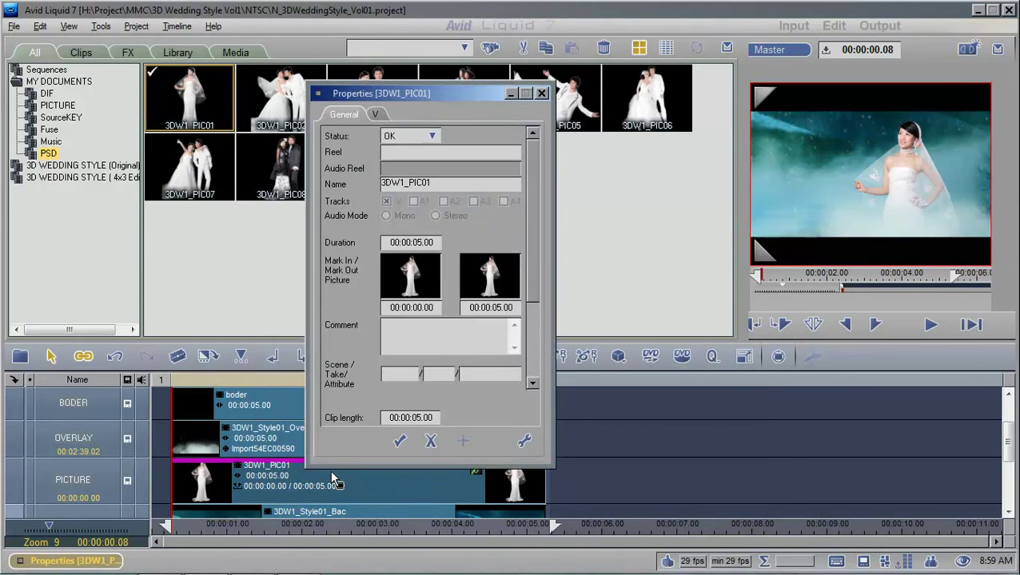
pyautogui.click(376, 114)
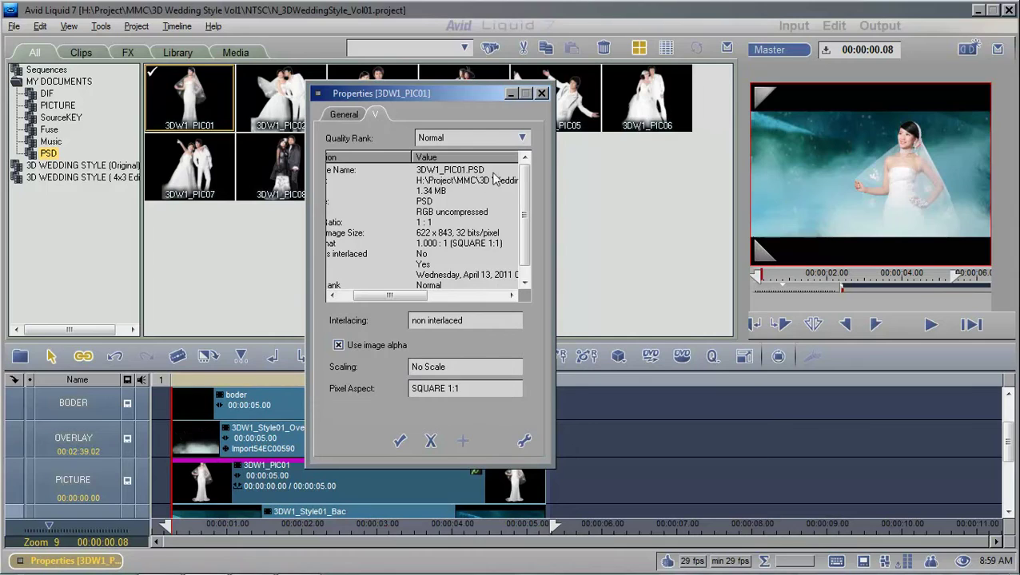
pyautogui.click(431, 442)
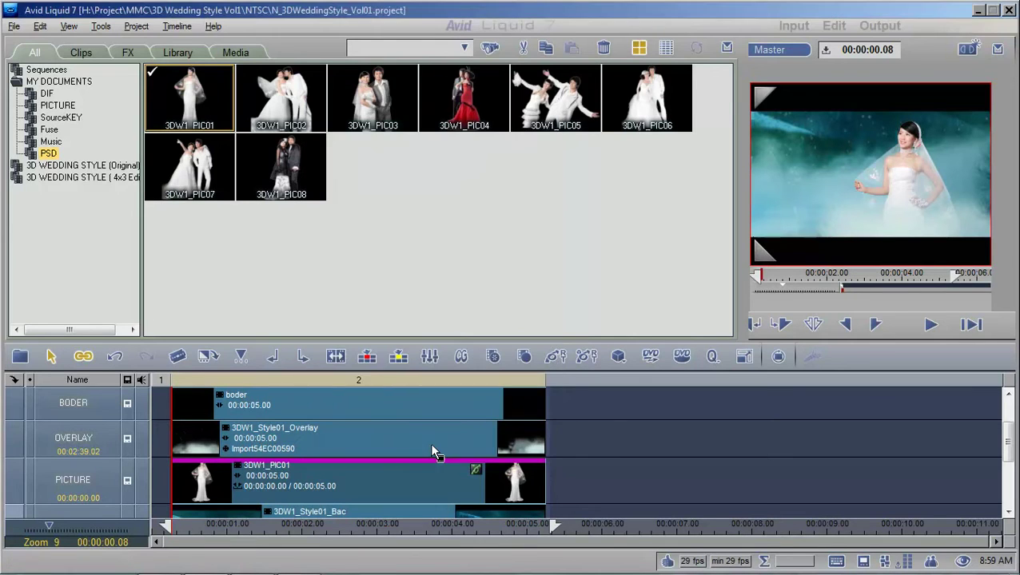
# Step: Scrub through the 3D STYLE 01 sequence to preview the replaced picture in motion
pyautogui.click(211, 530)
pyautogui.moveTo(211, 534); pyautogui.dragTo(496, 536)
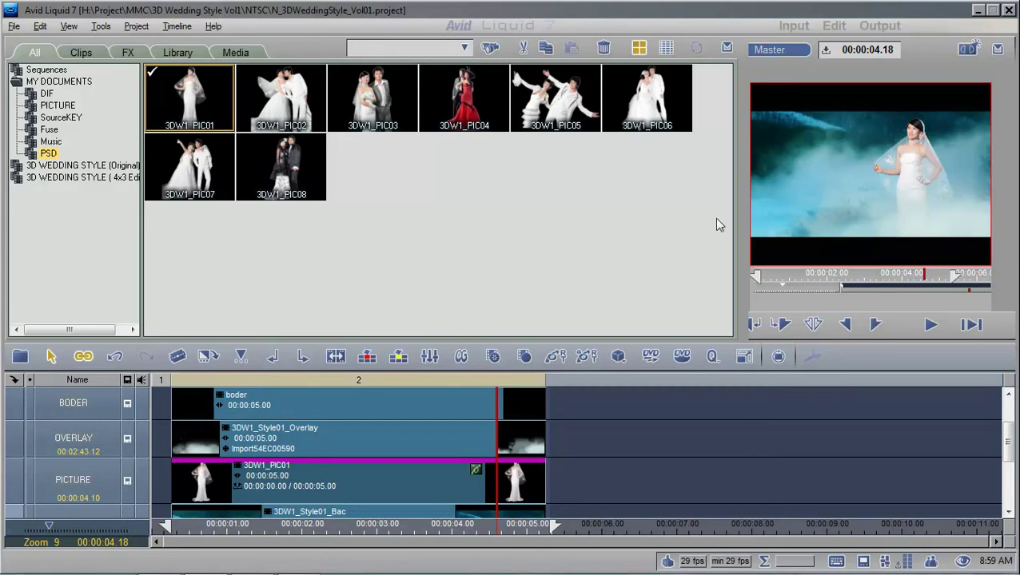
pyautogui.moveTo(338, 534); pyautogui.dragTo(290, 540)
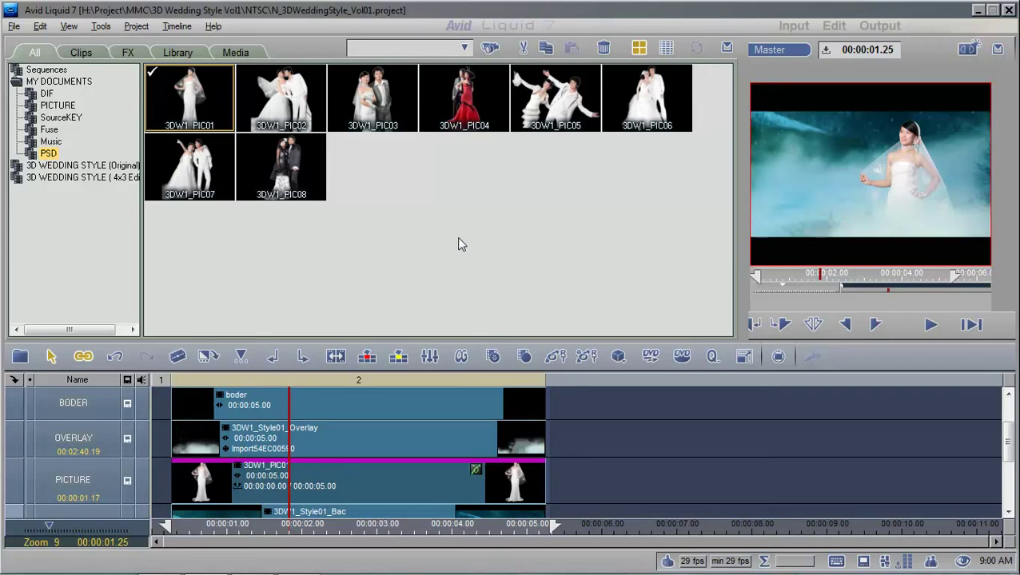
# Step: Look through the sequences in the 3D WEDDING STYLE original and 4x3 racks
pyautogui.click(85, 166)
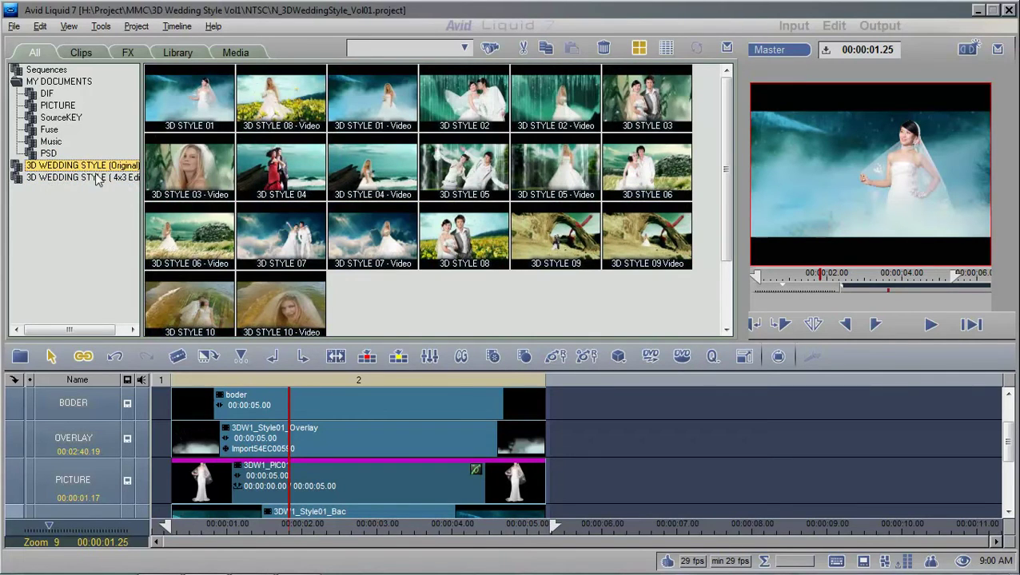
pyautogui.click(84, 177)
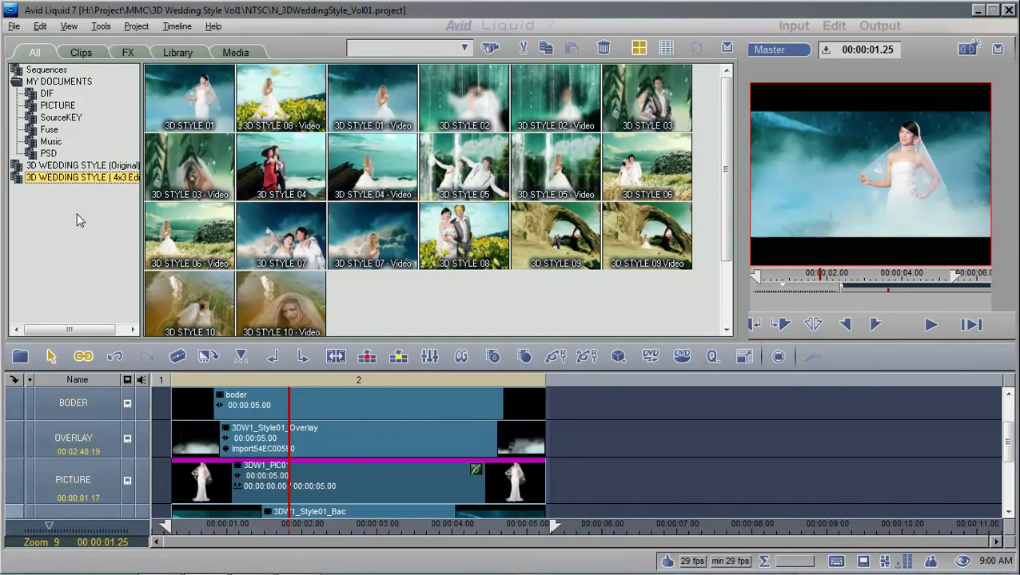
pyautogui.click(81, 166)
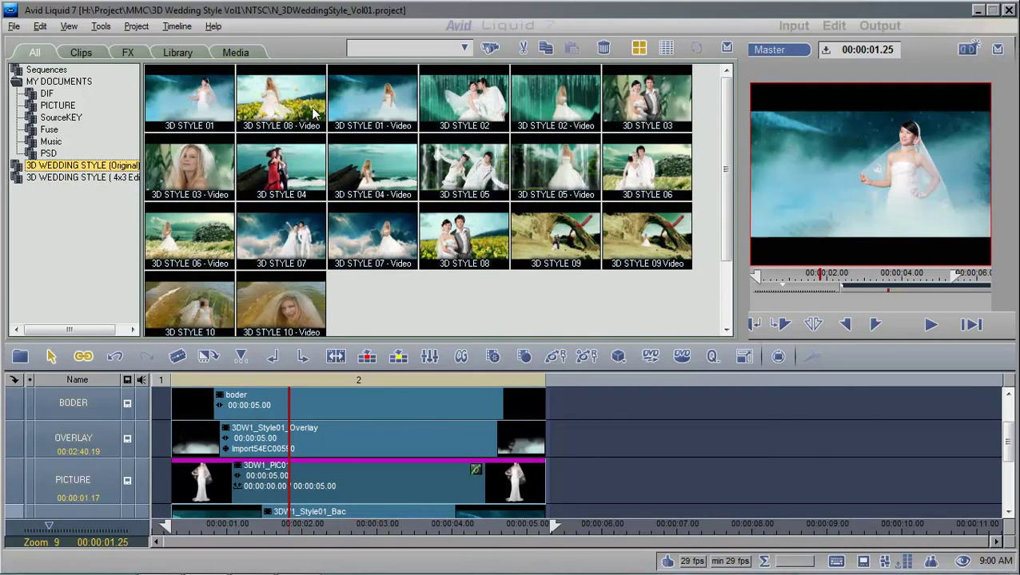
pyautogui.click(210, 109)
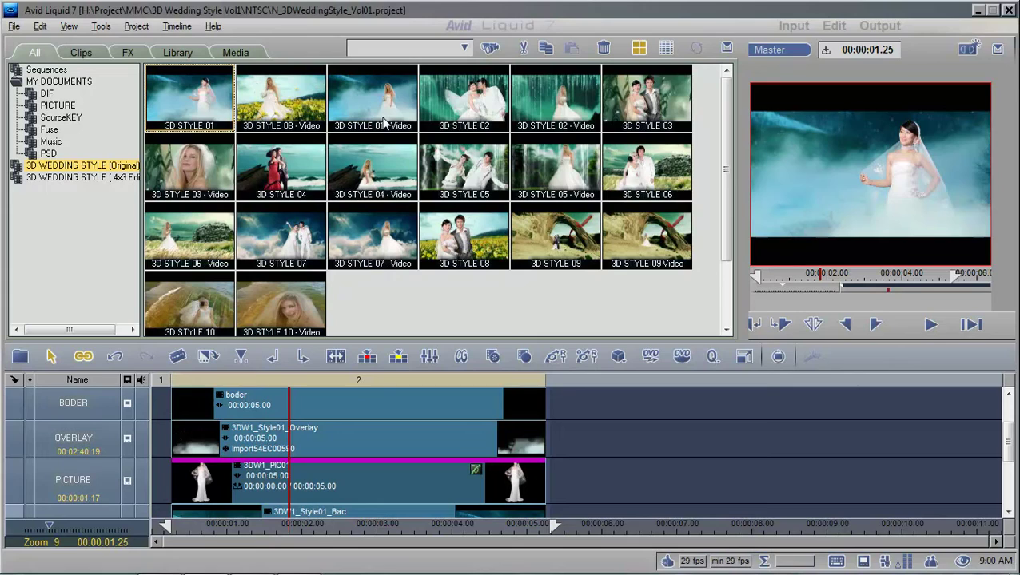
# Step: Create a new rack folder named Clone Sequence in the project's rack list
pyautogui.rightClick(40, 218)
pyautogui.click(84, 245)
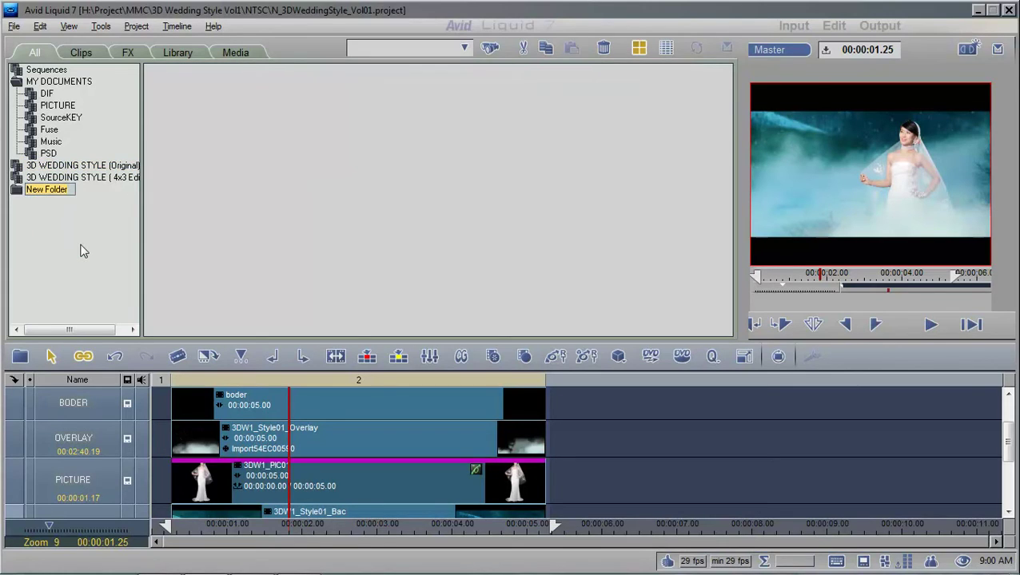
pyautogui.write('Clone Sequence')
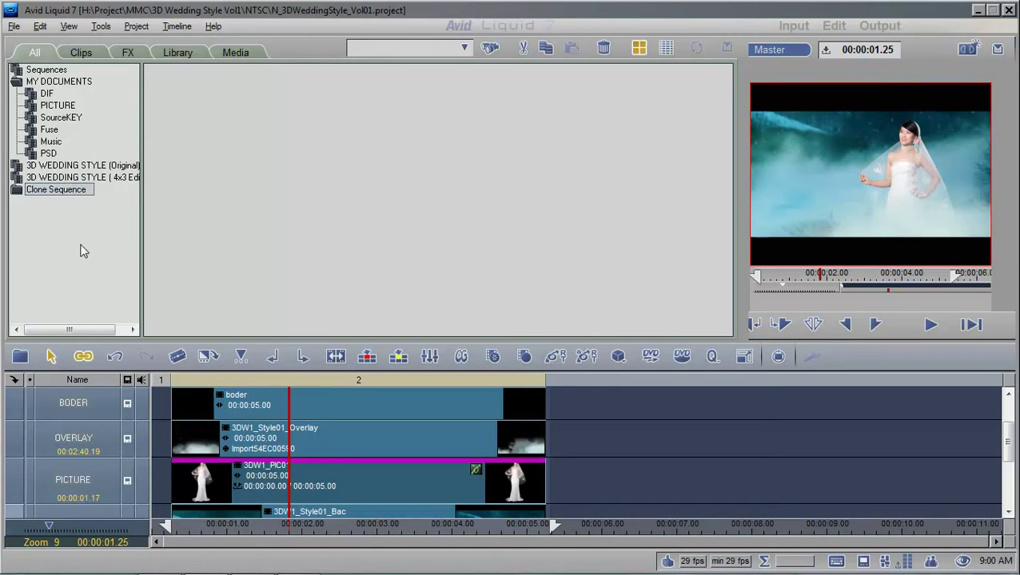
pyautogui.press('Return')
# Step: Create a new rack named Style 02 Goc inside the Clone Sequence folder
pyautogui.rightClick(69, 199)
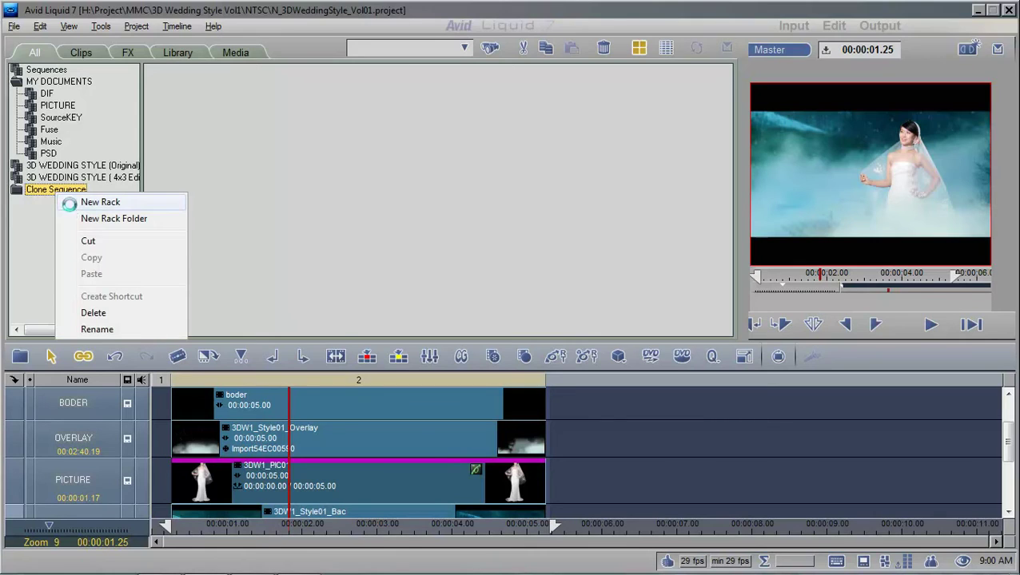
pyautogui.click(69, 203)
pyautogui.write('Styl')
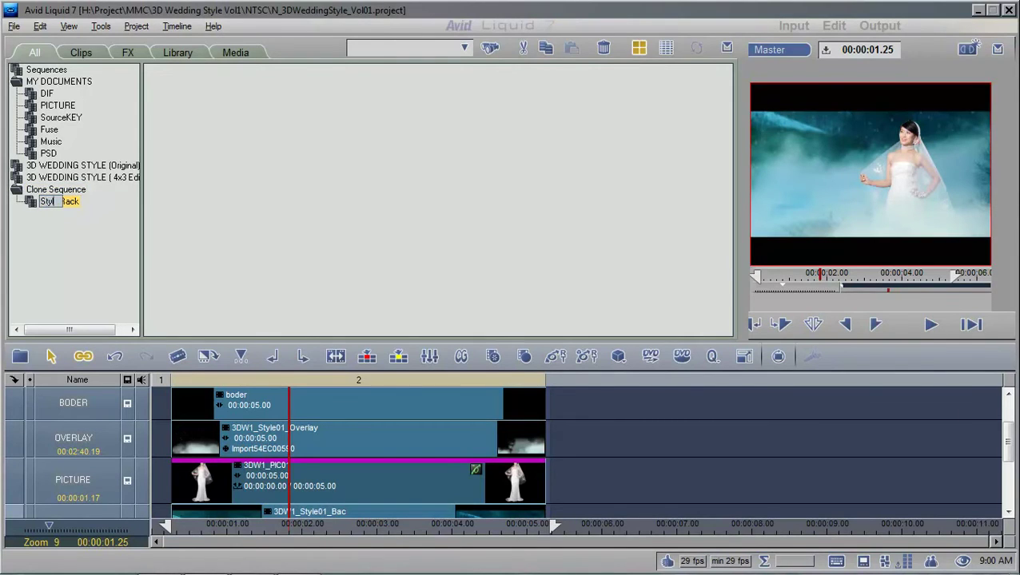
pyautogui.write('e 02')
pyautogui.press('Return')
pyautogui.rightClick(62, 203)
pyautogui.click(112, 337)
pyautogui.press('End')
pyautogui.write('Goc')
pyautogui.press('Return')
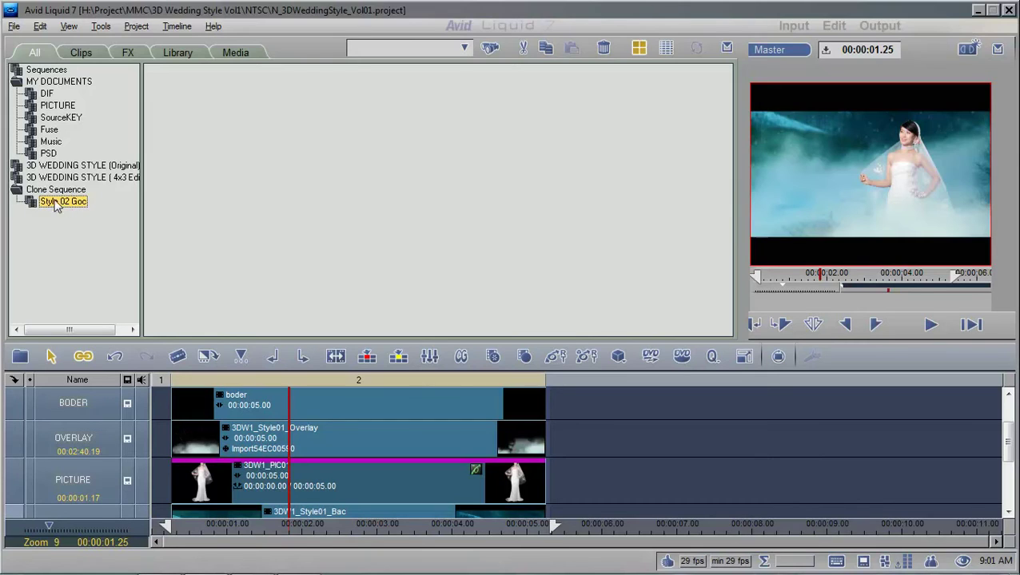
# Step: Add a second rack named Style 02 Edit to the Clone Sequence folder
pyautogui.rightClick(51, 190)
pyautogui.click(94, 201)
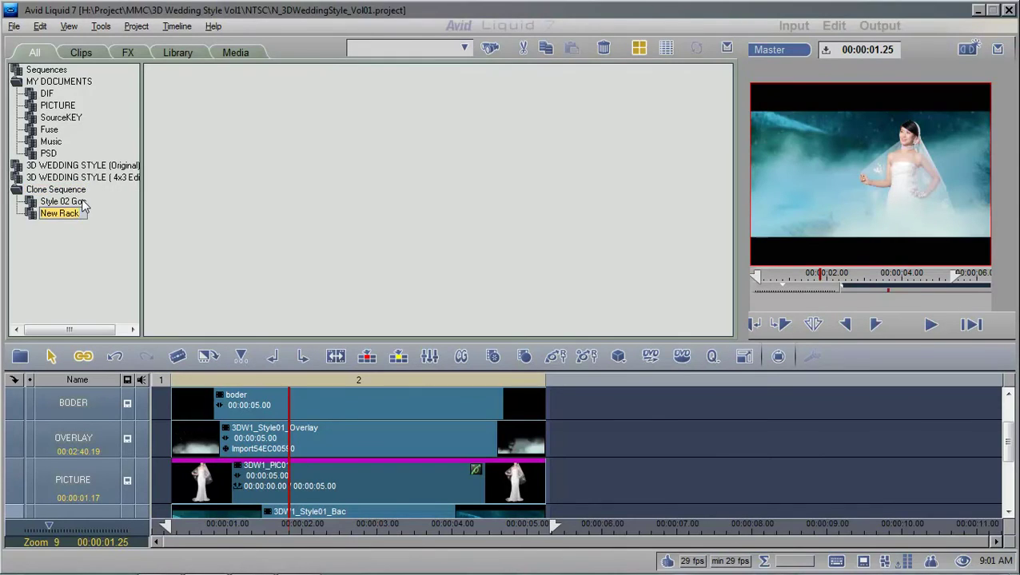
pyautogui.write('Style 02 Edit')
pyautogui.press('Return')
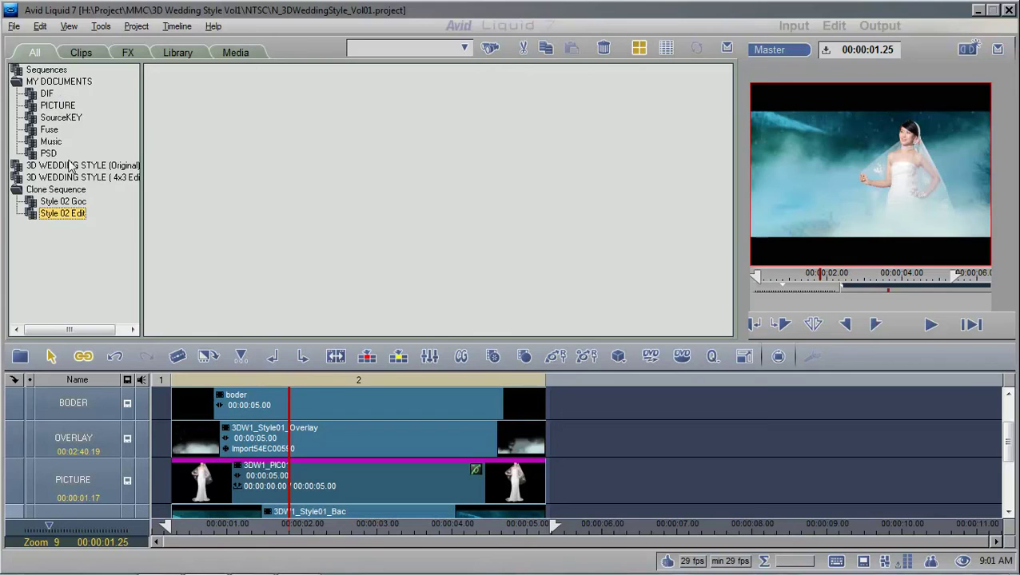
# Step: Copy the 3D STYLE 02 sequence from the 3D WEDDING STYLE (Original) rack into the Style 02 Goc rack
pyautogui.click(70, 166)
pyautogui.click(469, 107)
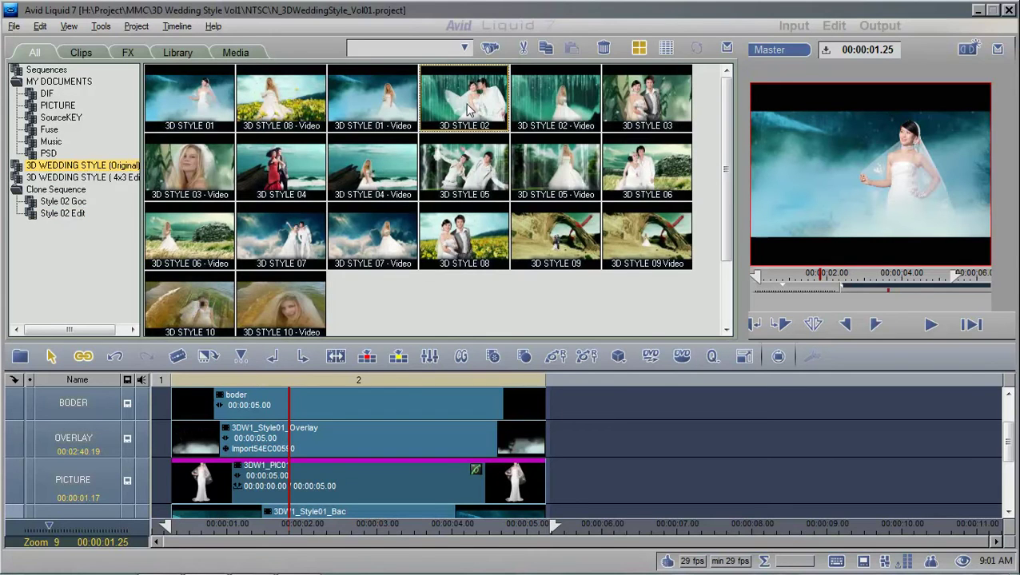
pyautogui.rightClick(469, 107)
pyautogui.click(515, 342)
pyautogui.click(63, 201)
pyautogui.rightClick(297, 177)
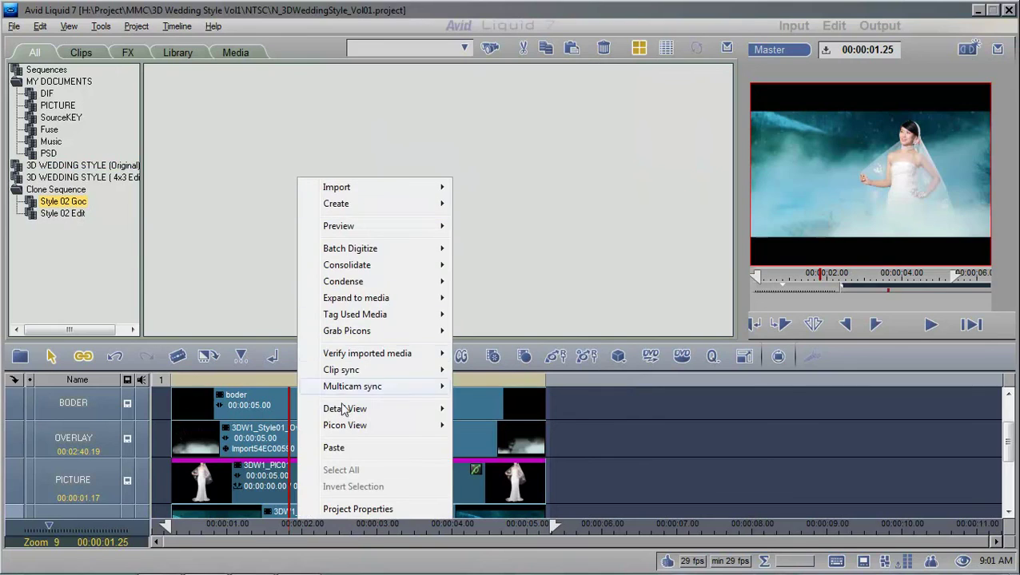
pyautogui.click(333, 448)
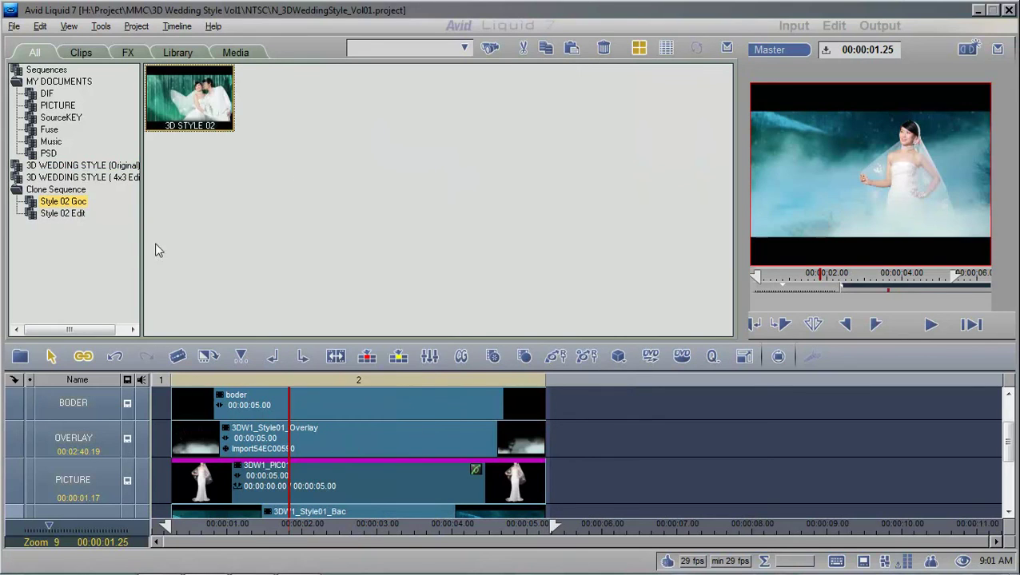
# Step: Copy the 3D STYLE 02 sequence from the Style 02 Goc rack into the Style 02 Edit rack
pyautogui.rightClick(201, 118)
pyautogui.click(240, 345)
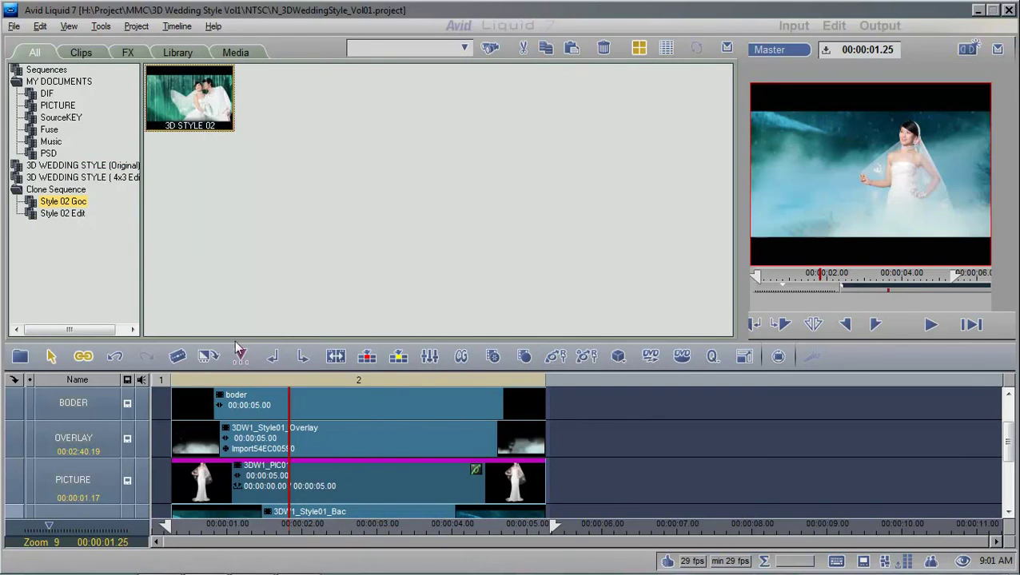
pyautogui.click(62, 214)
pyautogui.rightClick(414, 170)
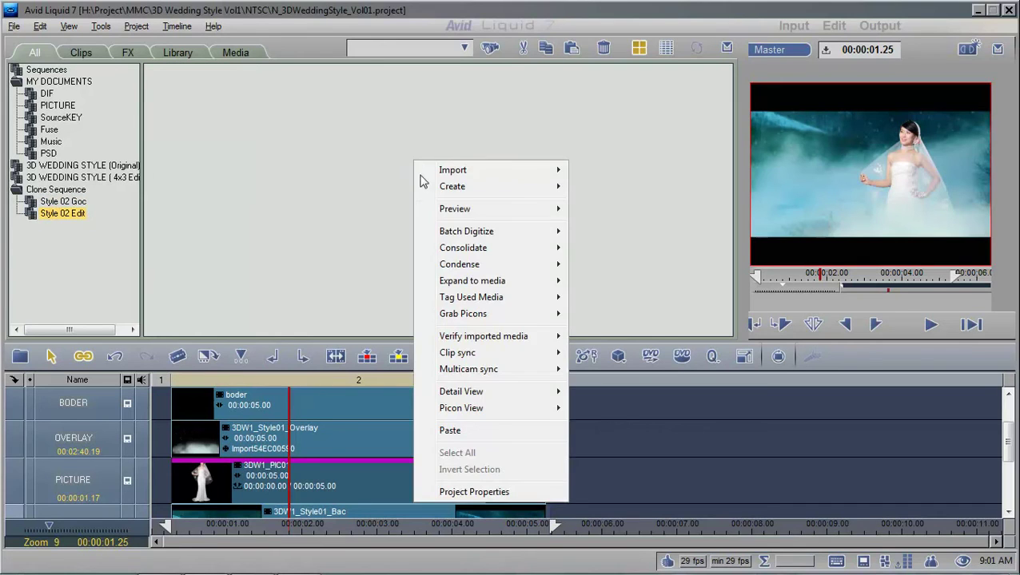
pyautogui.click(450, 432)
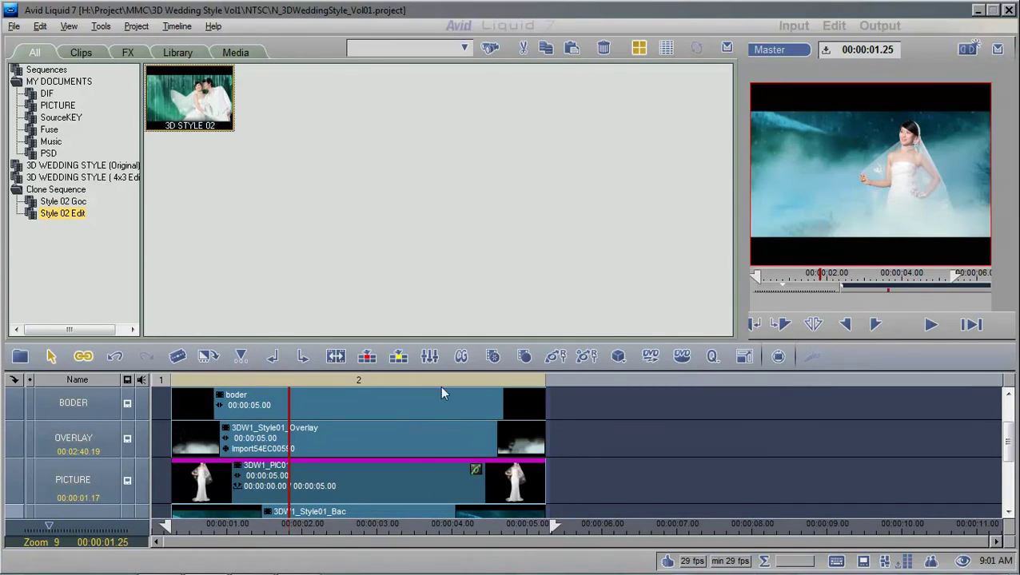
# Step: Open the 3D STYLE 02 sequence from the Style 02 Edit rack and turn off video display for its DEMO track
pyautogui.doubleClick(200, 109)
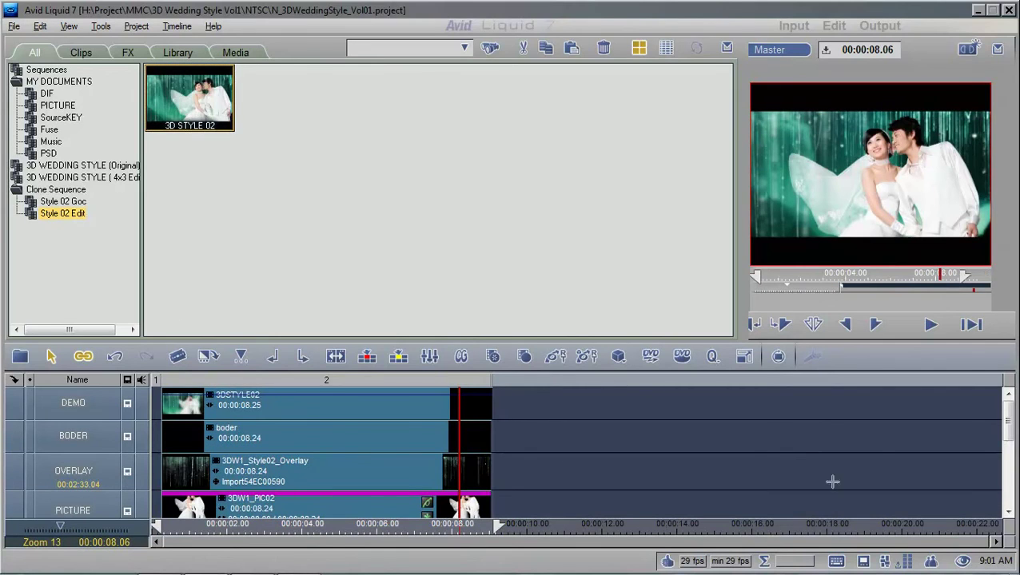
pyautogui.click(126, 404)
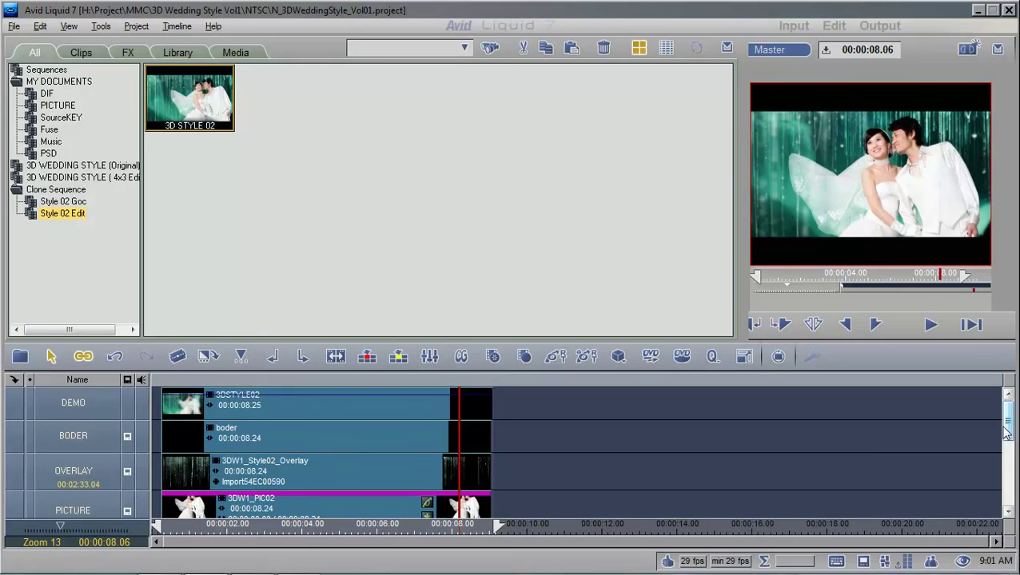
# Step: Check the video and general properties of the 3DW1_PIC02 clip on the PICTURE track, including its source file and duration
pyautogui.scroll(-1, 1005, 432)
pyautogui.rightClick(335, 482)
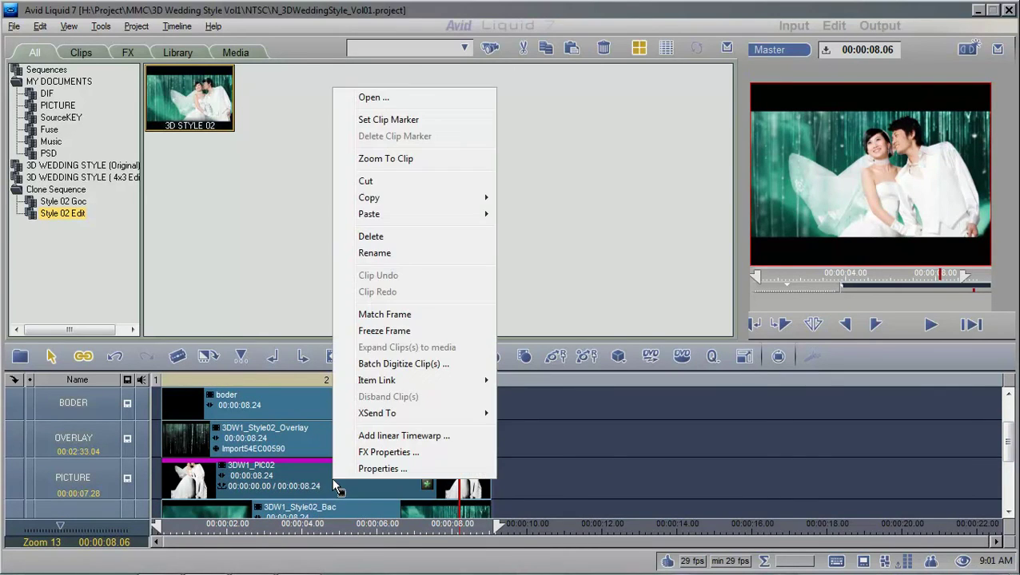
pyautogui.click(377, 468)
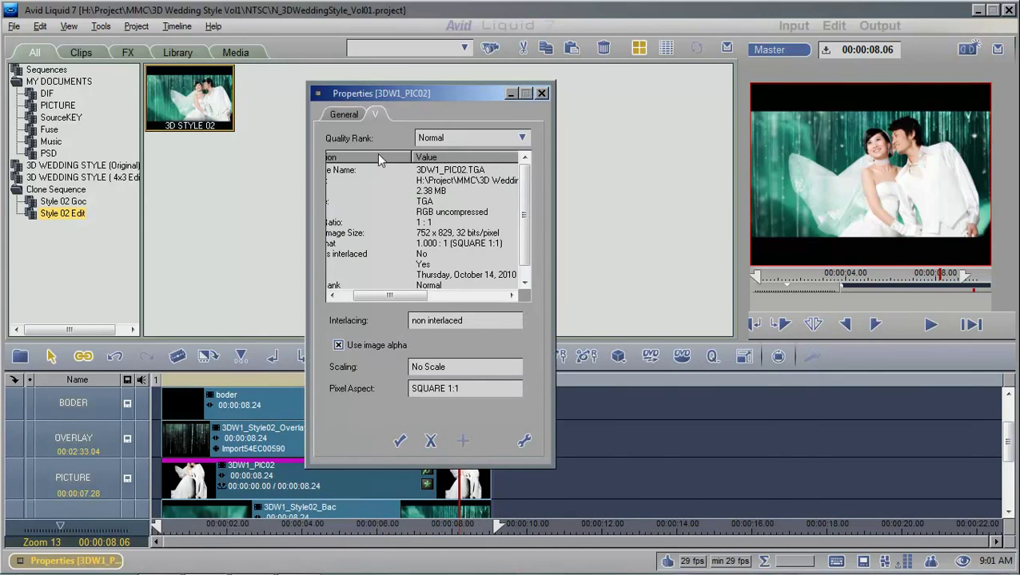
pyautogui.click(348, 116)
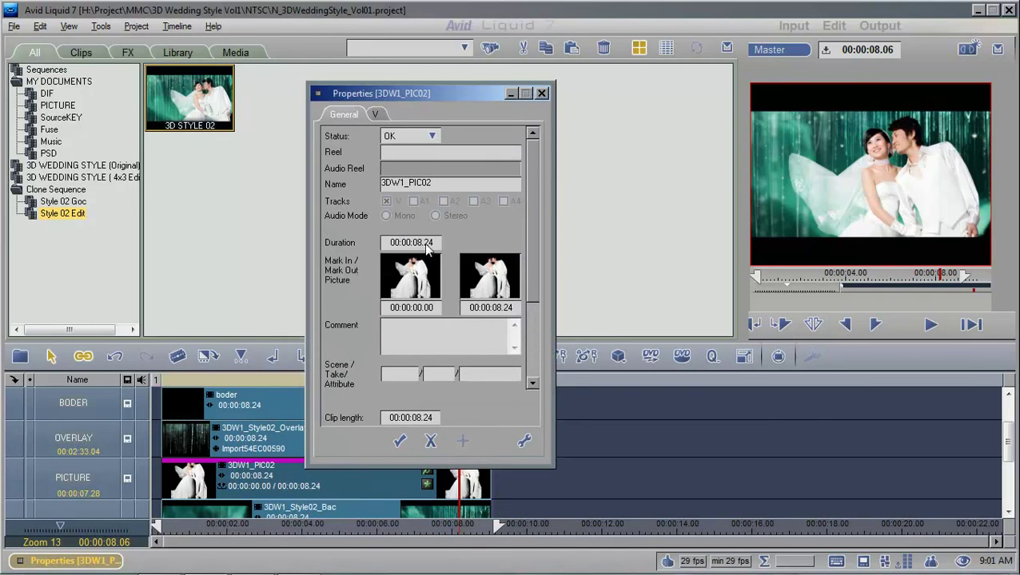
pyautogui.click(432, 441)
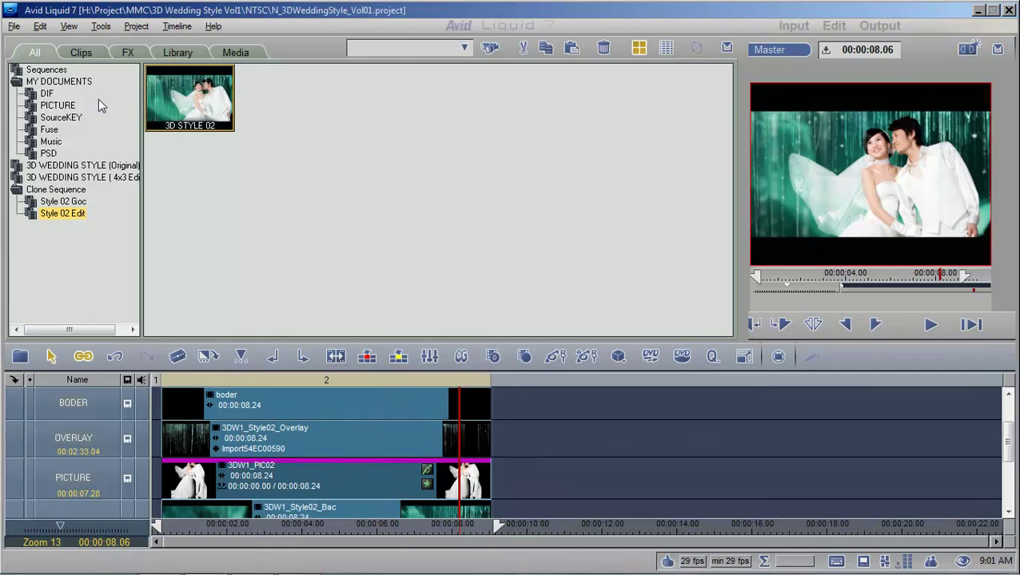
# Step: Set the duration of the 3DW1_PIC02 clip in the PSD rack to 00:00:08.24
pyautogui.click(48, 154)
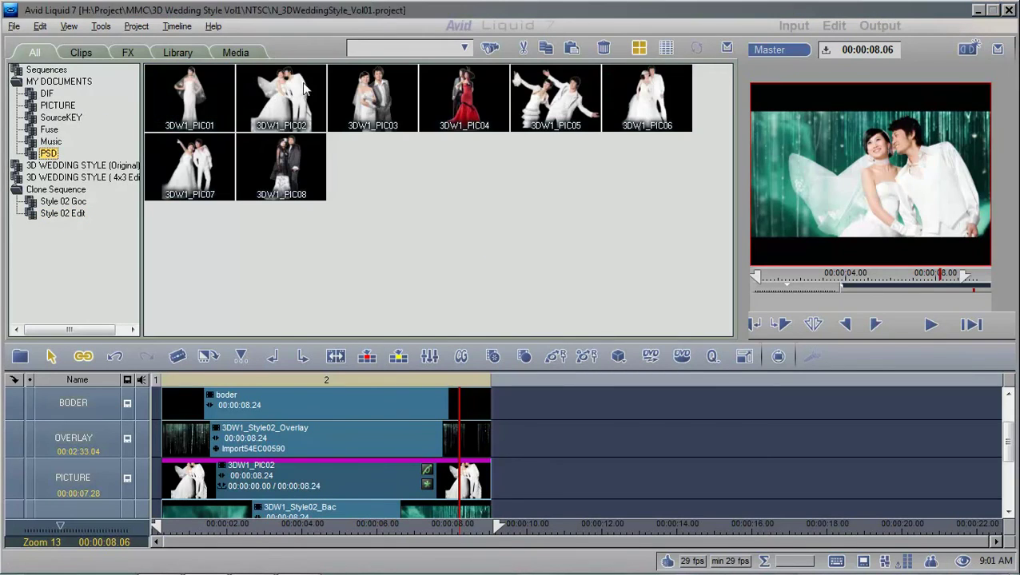
pyautogui.rightClick(287, 103)
pyautogui.click(344, 483)
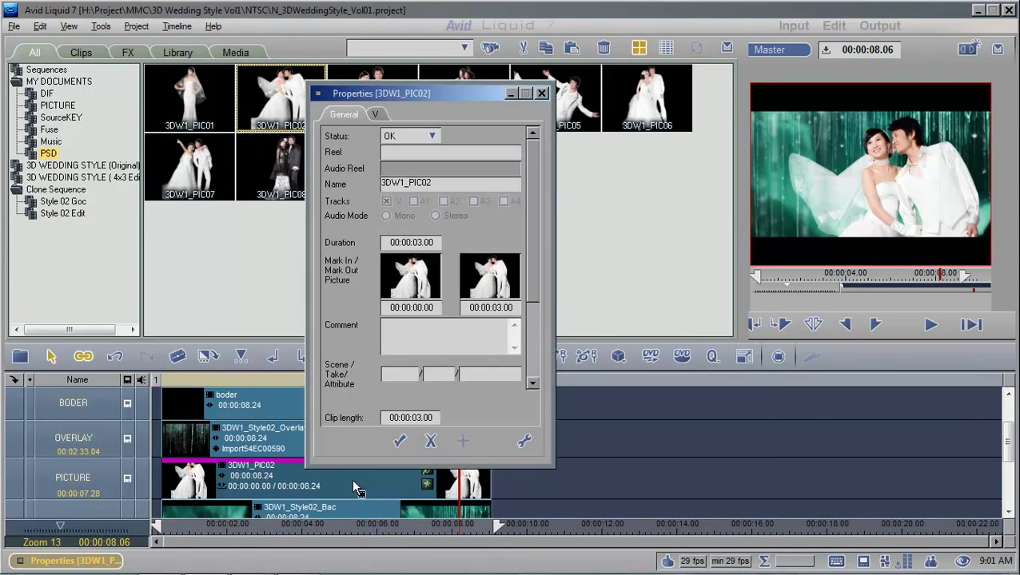
pyautogui.click(419, 243)
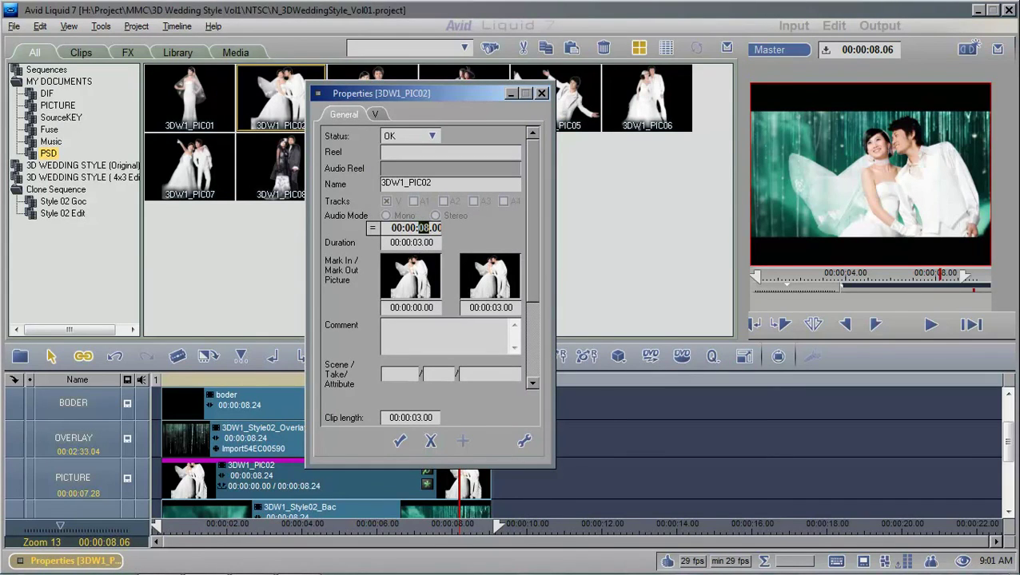
pyautogui.click(438, 228)
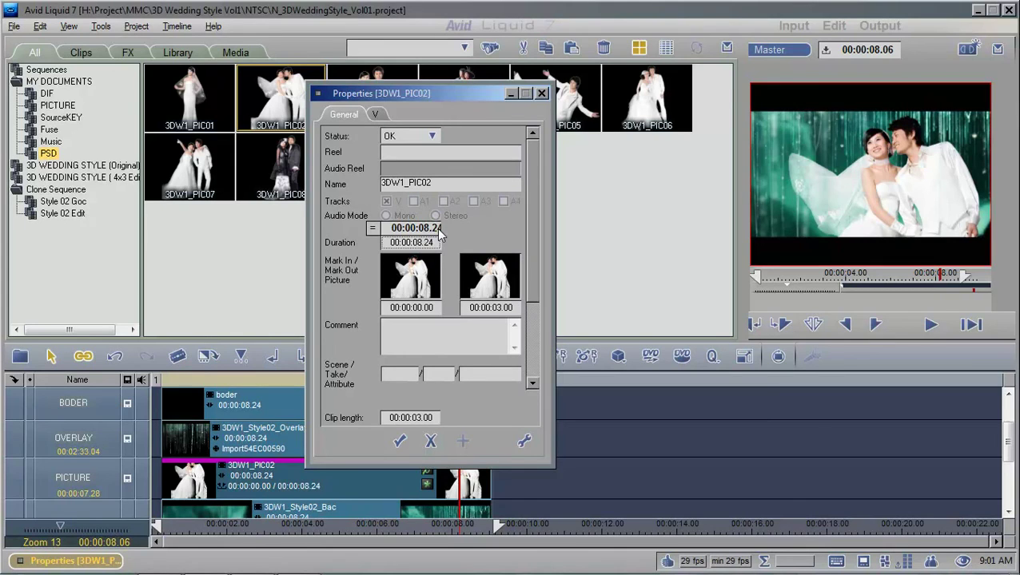
pyautogui.press('Return')
pyautogui.click(399, 444)
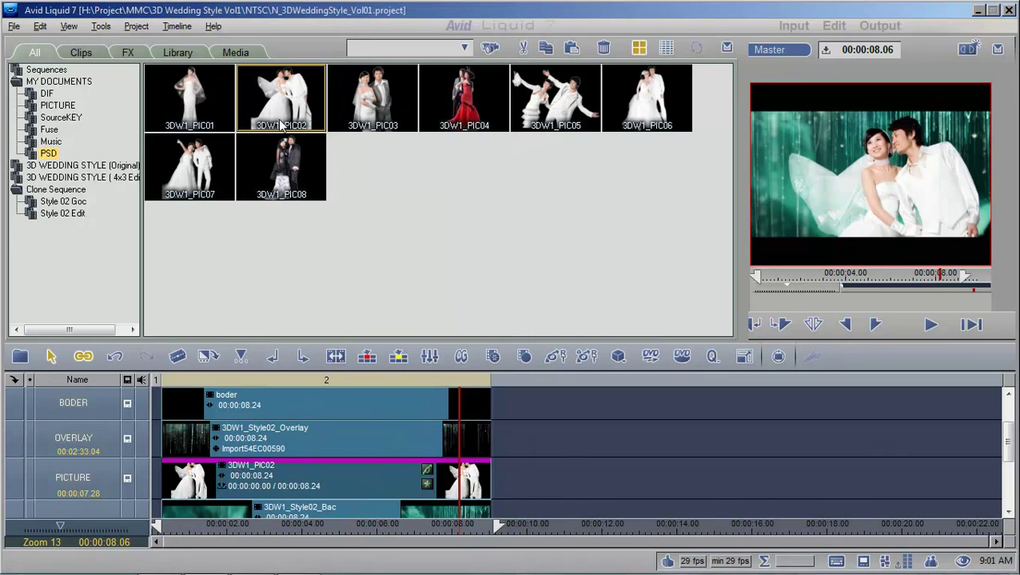
# Step: Replace the 3DW1_PIC02 picture on the PICTURE track with the PSD rack's version and scrub through the sequence to check it
pyautogui.moveTo(280, 94); pyautogui.dragTo(161, 482)
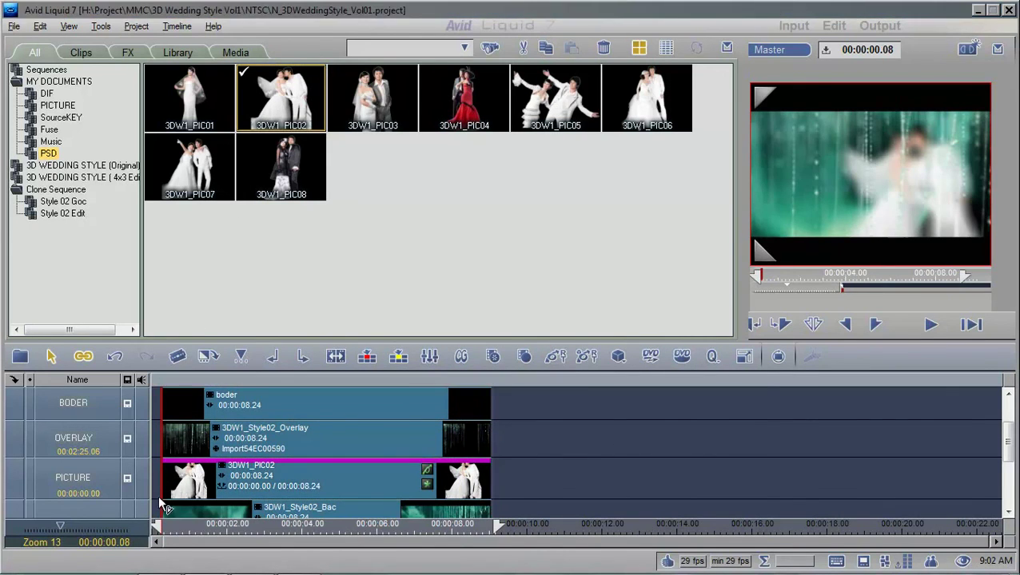
pyautogui.moveTo(182, 529); pyautogui.dragTo(373, 534)
# Step: Open the 3D STYLE 02 sequence from the Style 02 Goc rack and preview it with the DEMO track's video display off
pyautogui.click(64, 201)
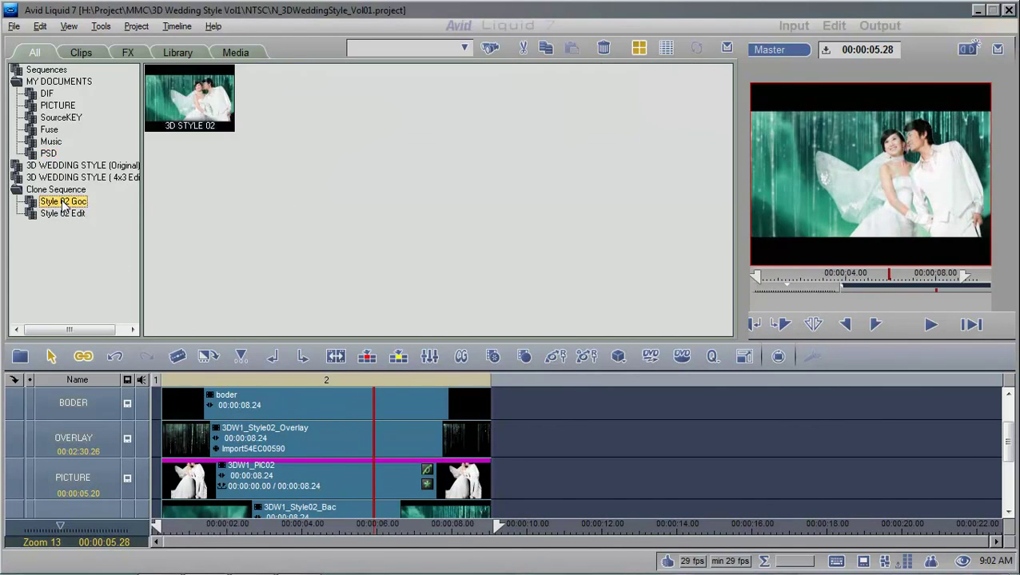
pyautogui.moveTo(183, 117); pyautogui.dragTo(272, 523)
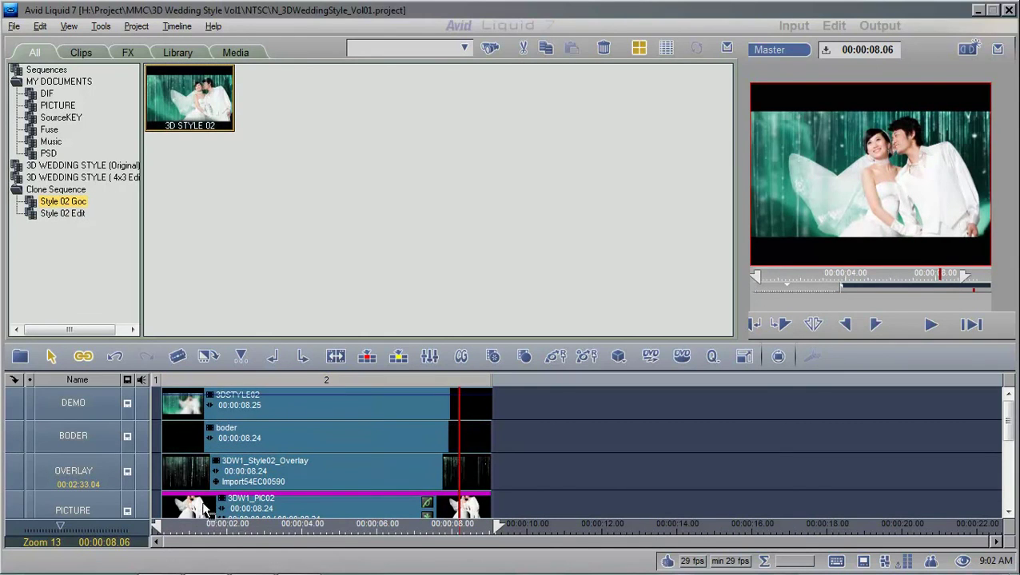
pyautogui.moveTo(186, 532); pyautogui.dragTo(320, 541)
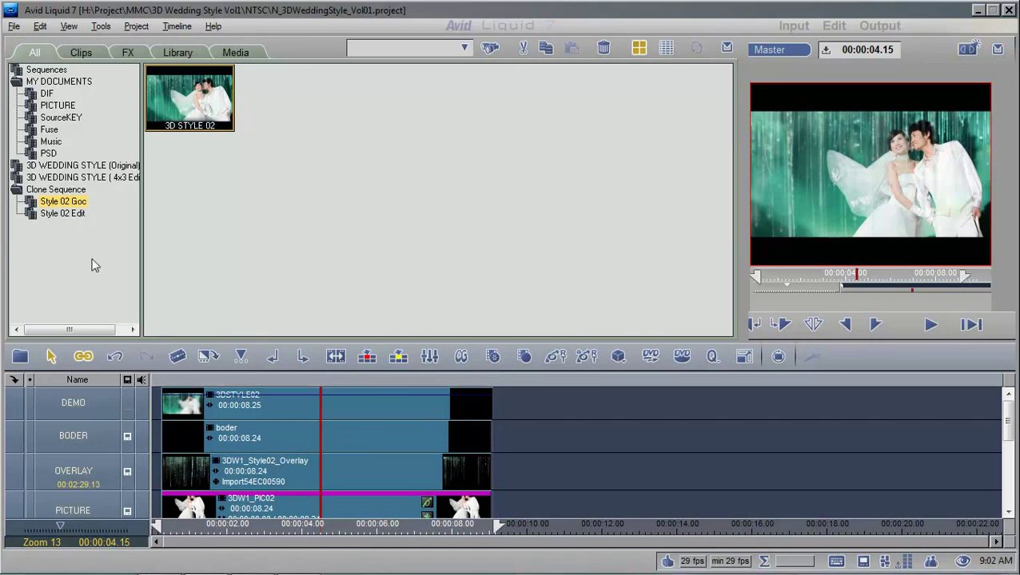
# Step: Reopen the edited 3D STYLE 02 sequence from the Style 02 Edit rack and scrub through it for comparison with the original
pyautogui.click(64, 214)
pyautogui.click(207, 100)
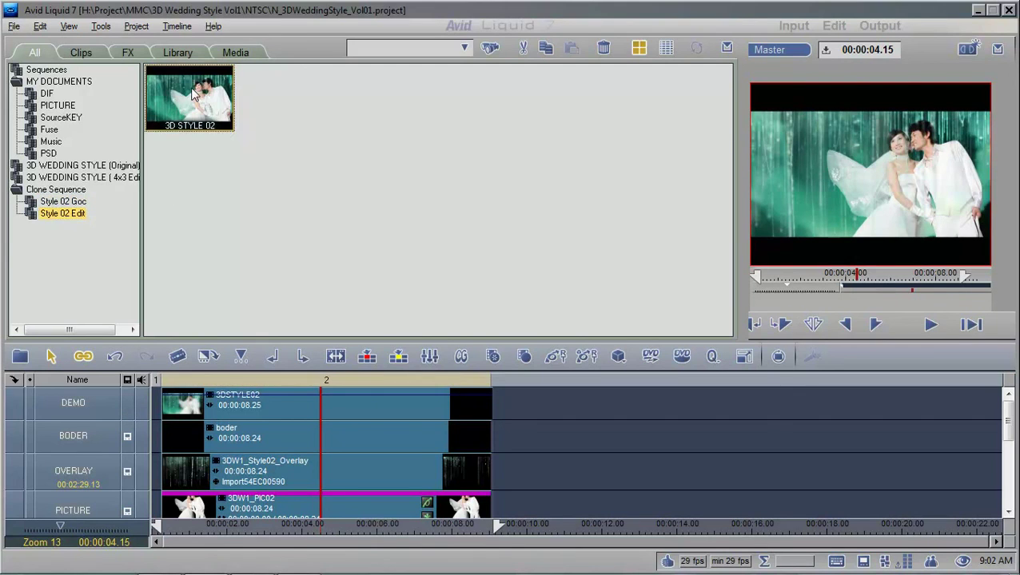
pyautogui.click(183, 534)
pyautogui.moveTo(185, 538); pyautogui.dragTo(307, 538)
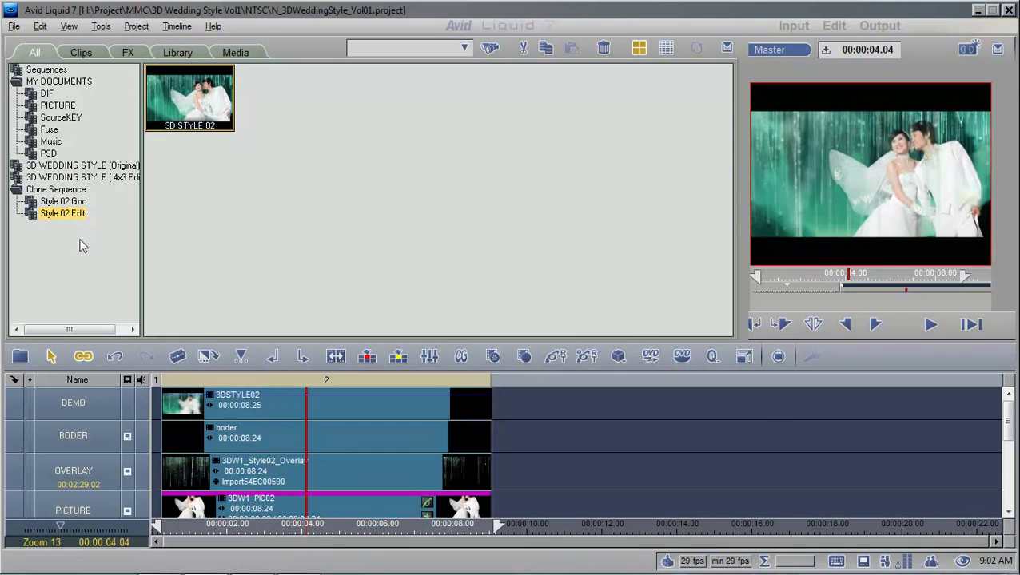
# Step: Review the sequences held in the Style 02 Goc, Style 02 Edit and 3D WEDDING STYLE (Original) racks
pyautogui.click(74, 203)
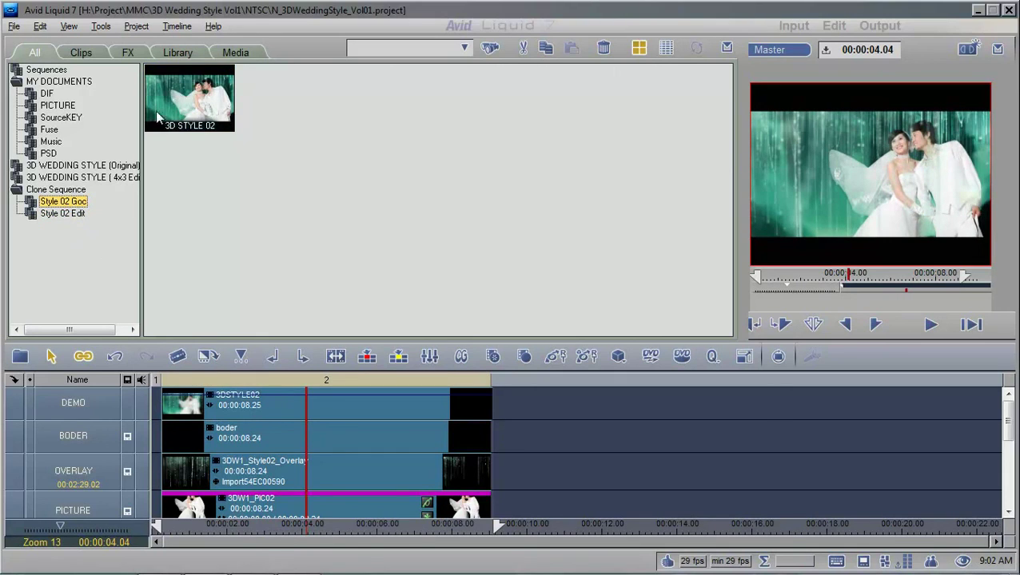
pyautogui.click(183, 107)
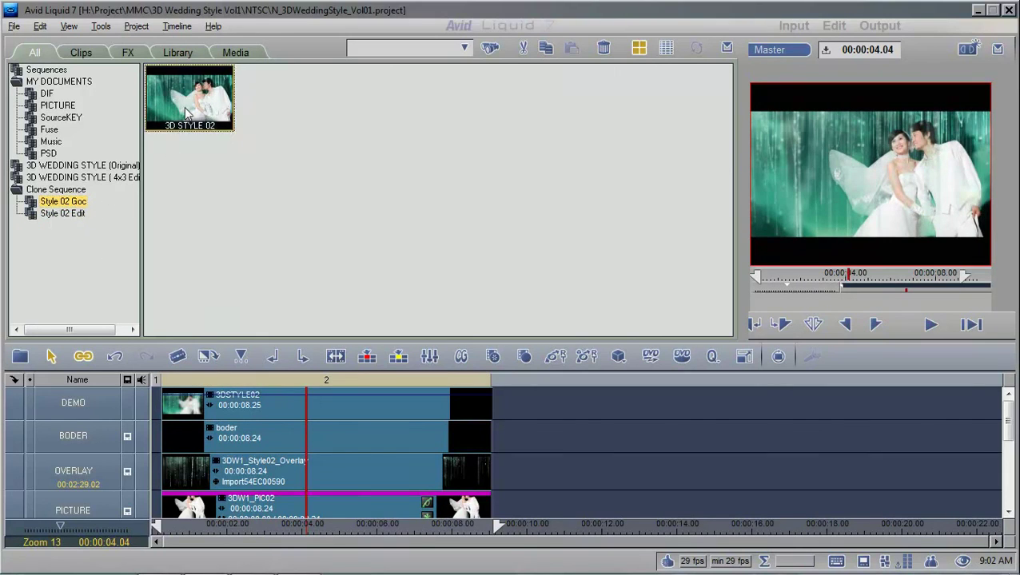
pyautogui.click(62, 214)
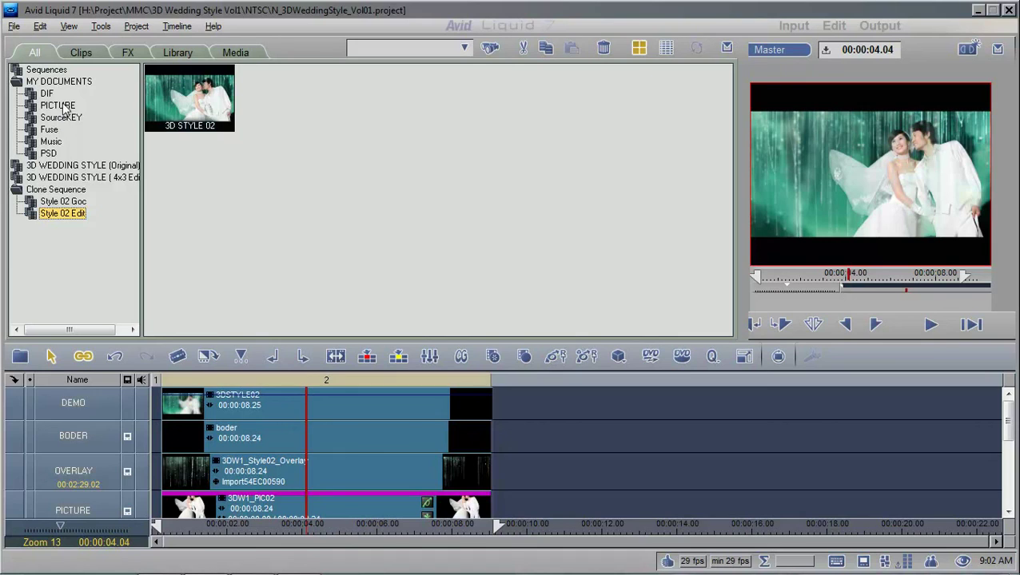
pyautogui.click(83, 166)
pyautogui.click(528, 116)
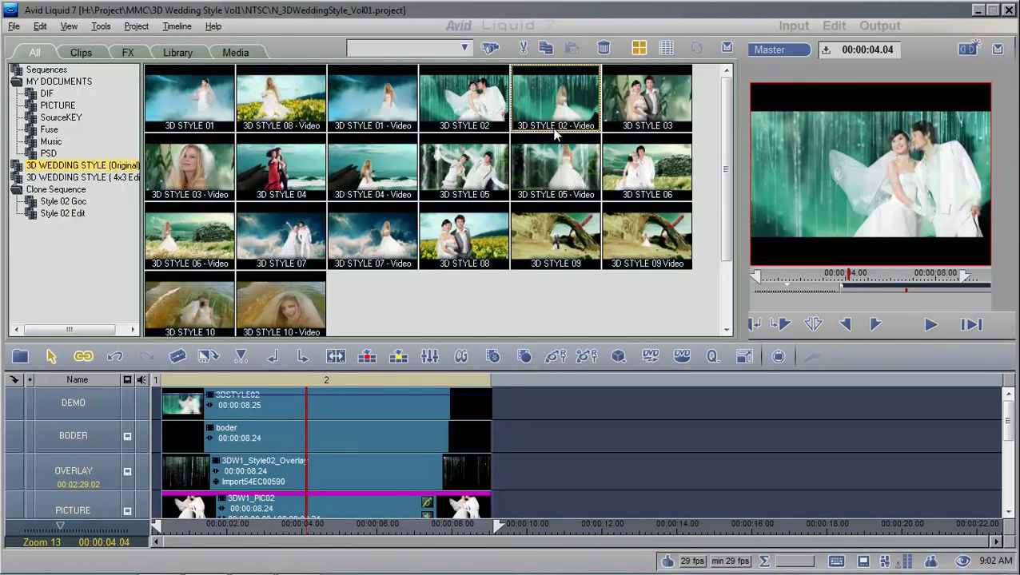
pyautogui.scroll(-1, 556, 135)
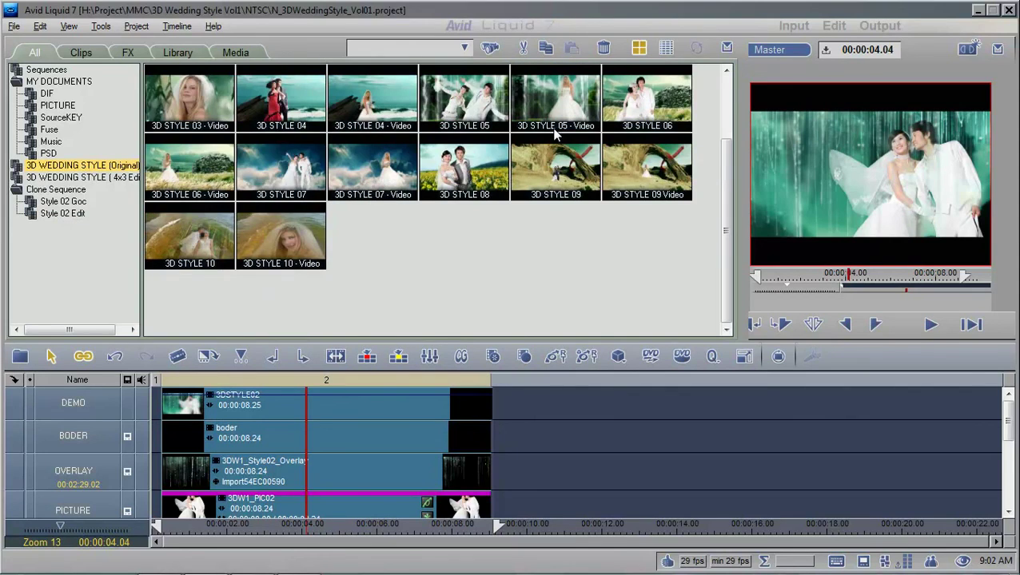
pyautogui.scroll(1, 555, 135)
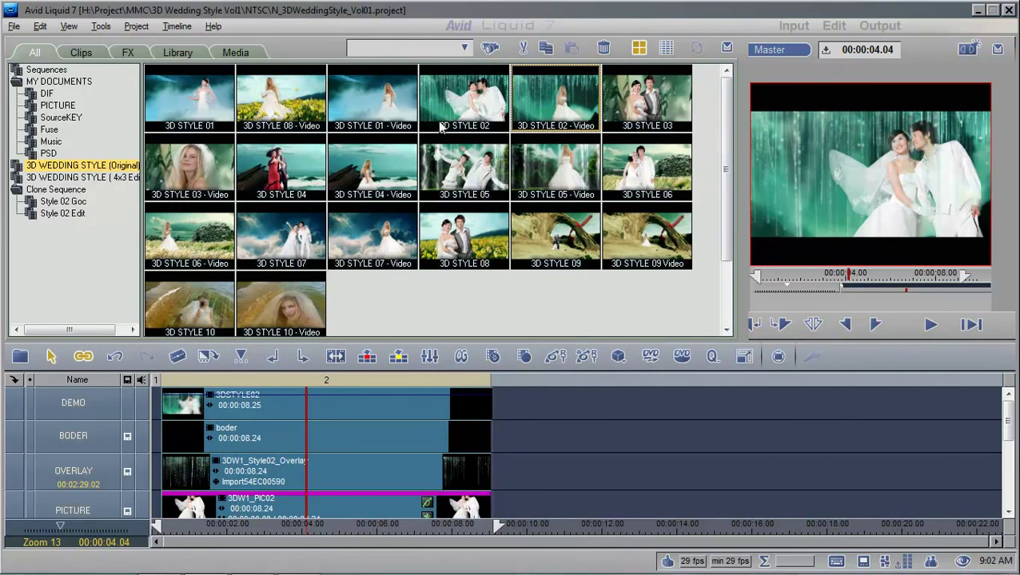
pyautogui.click(657, 111)
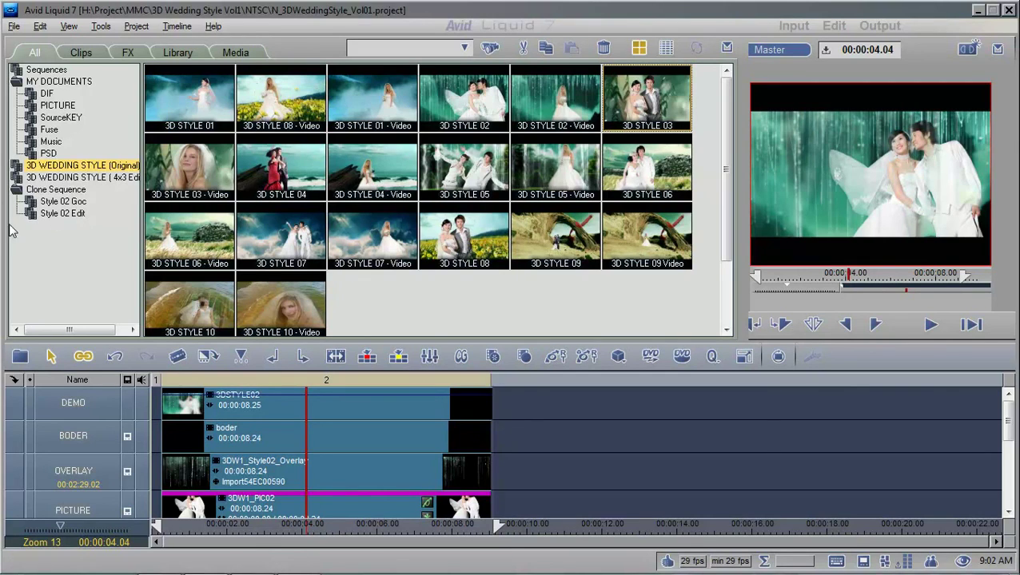
pyautogui.click(41, 204)
pyautogui.click(53, 215)
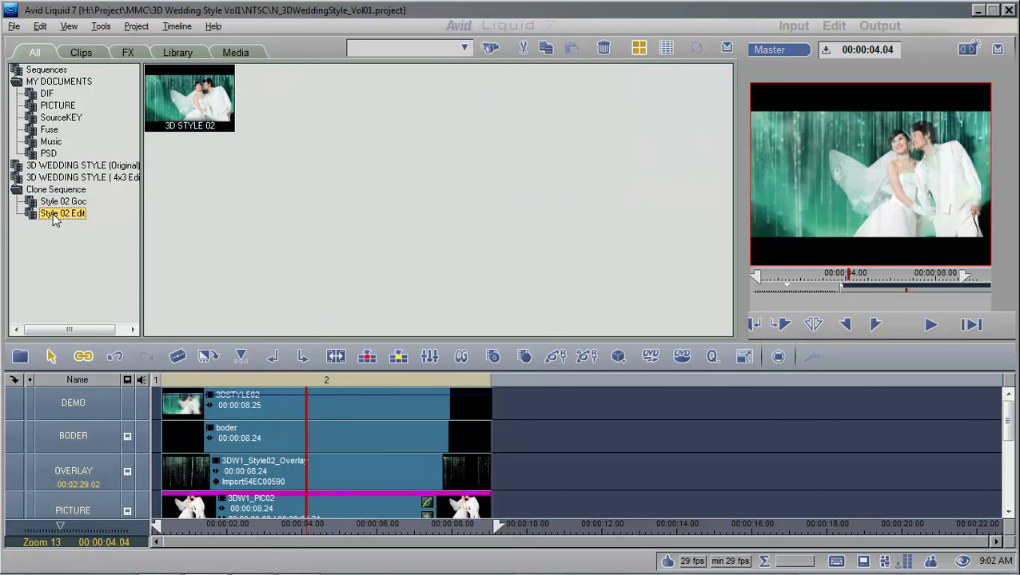
pyautogui.click(67, 201)
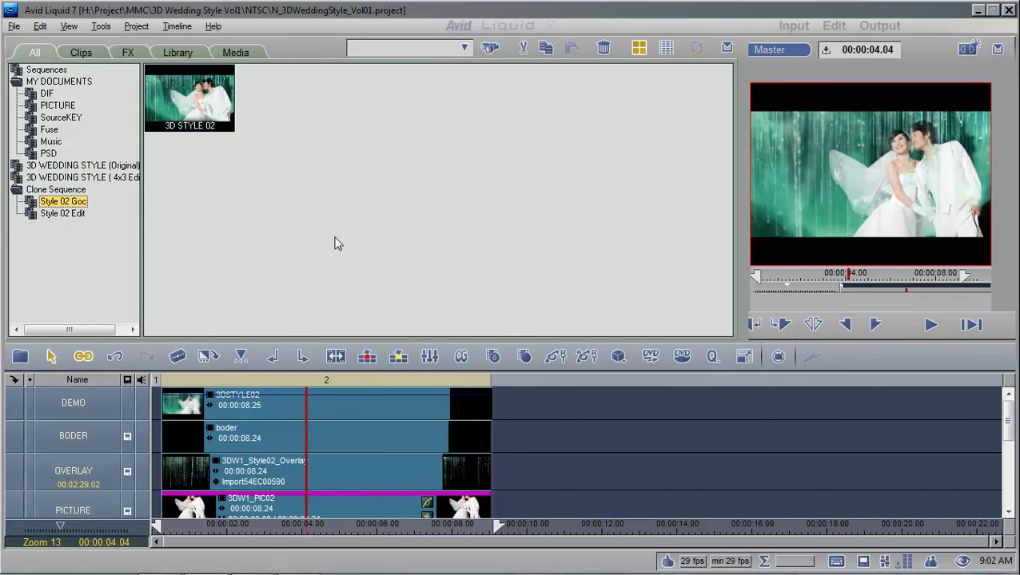